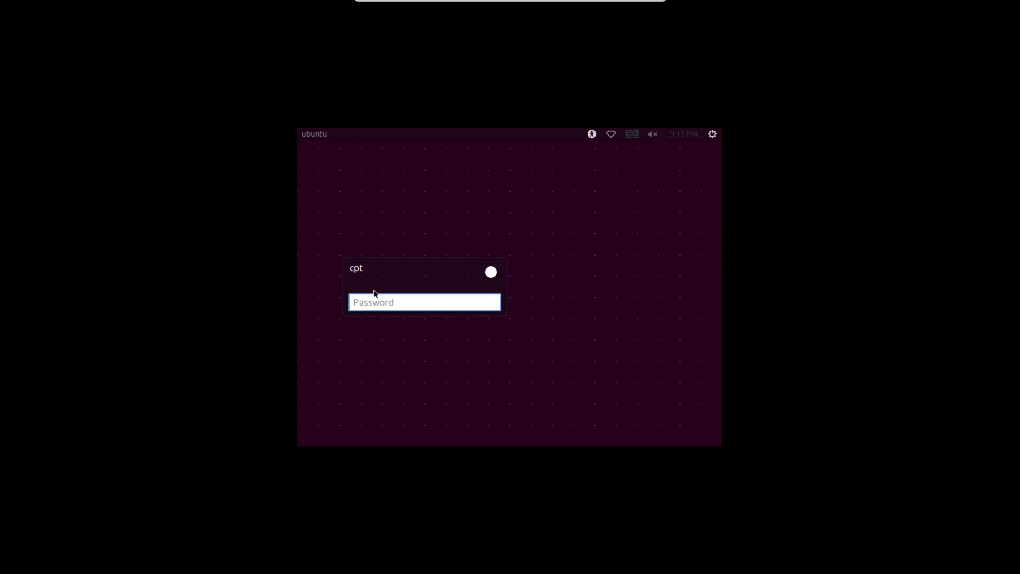
# Step: Log in to the desktop with the account password and open a terminal emulator
pyautogui.write('••')
pyautogui.press('Return')
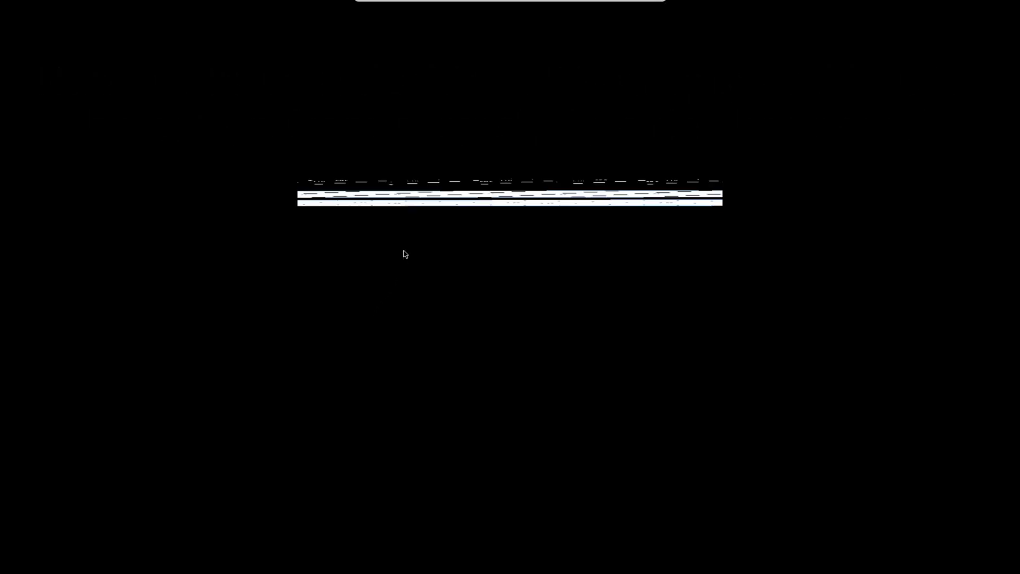
pyautogui.rightClick(368, 237)
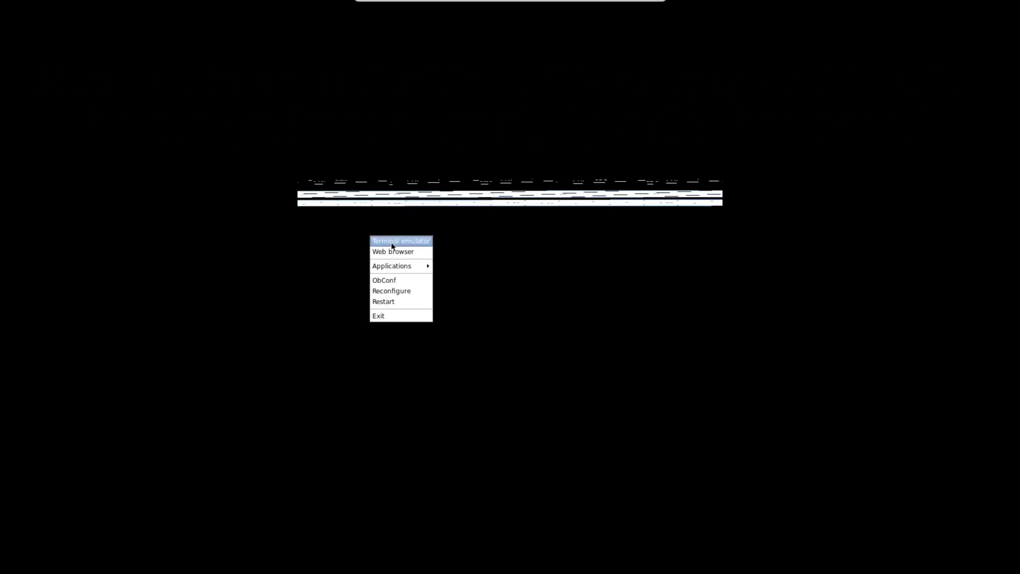
pyautogui.click(391, 241)
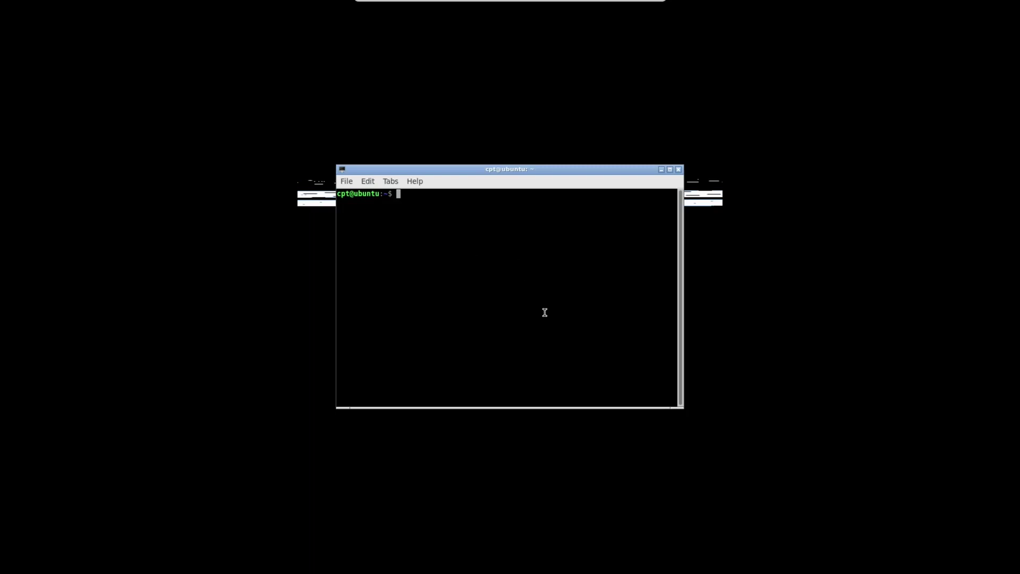
# Step: Install the screen package with sudo apt, authenticating with the account password
pyautogui.write('sudo apt install screen')
pyautogui.press('Return')
pyautogui.press('Return')
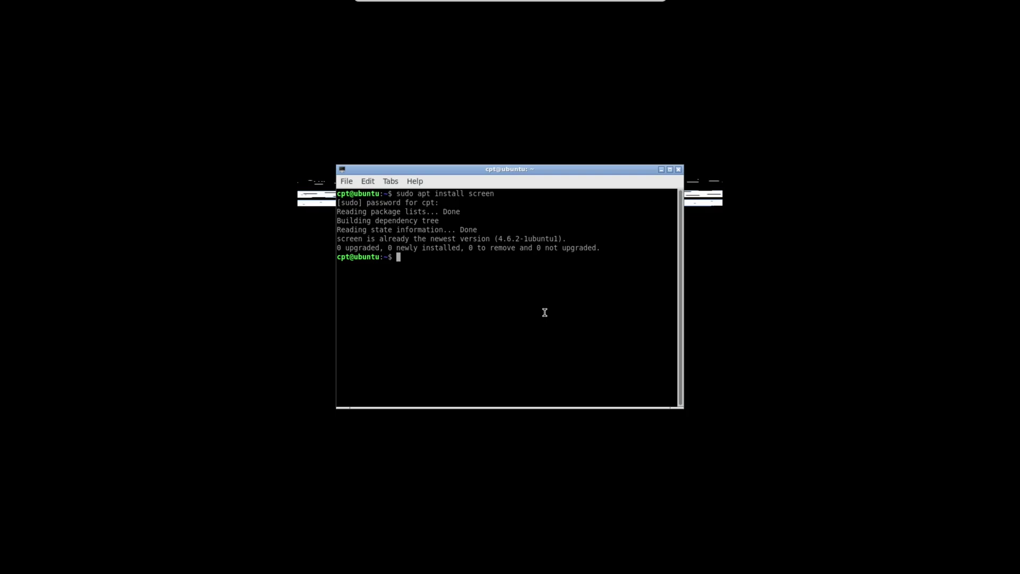
# Step: Launch tint2 from the terminal, get the terminal window out of the way, and open the Tint2 panel settings
pyautogui.write('tint2')
pyautogui.press('Return')
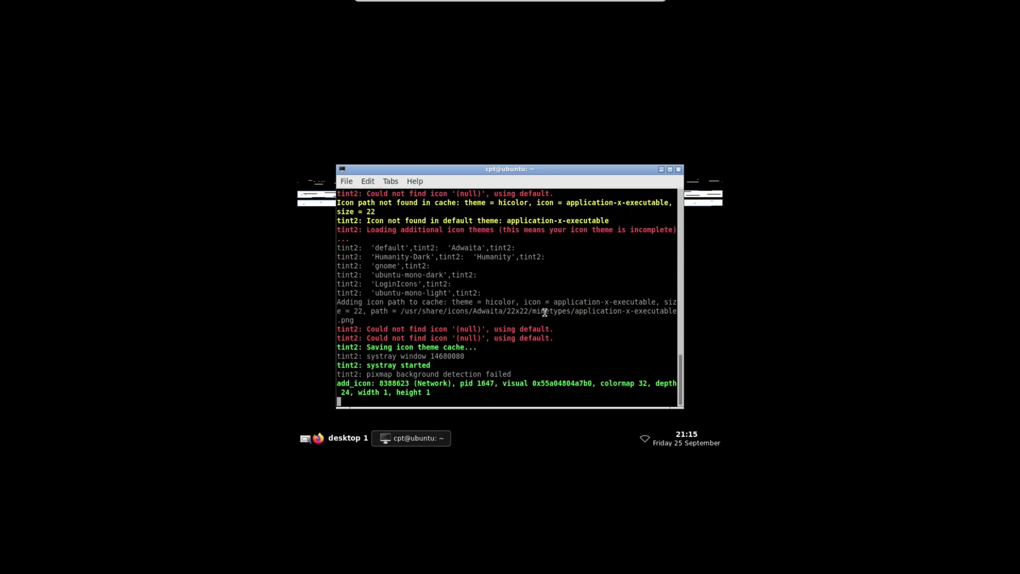
pyautogui.click(405, 447)
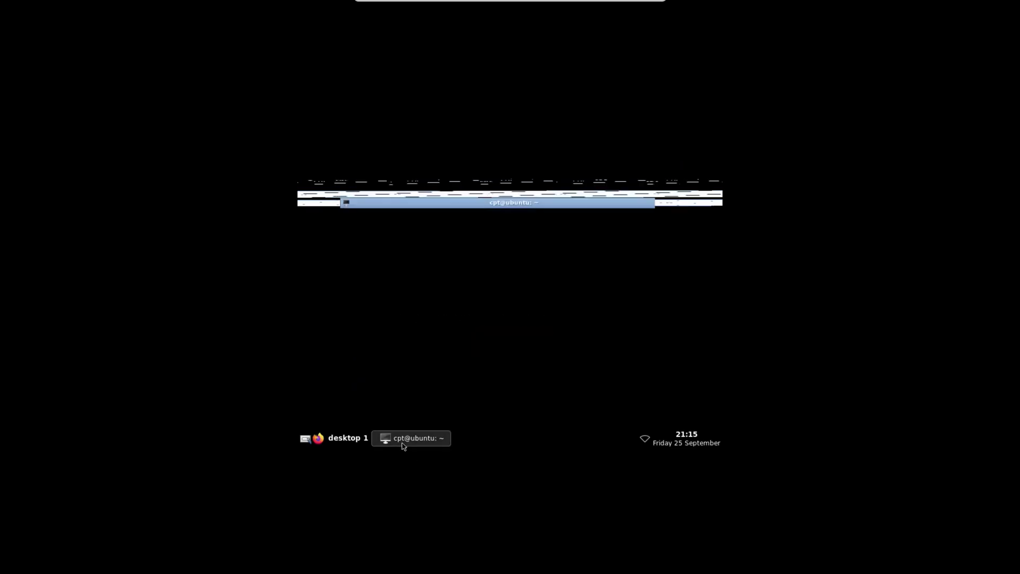
pyautogui.click(303, 440)
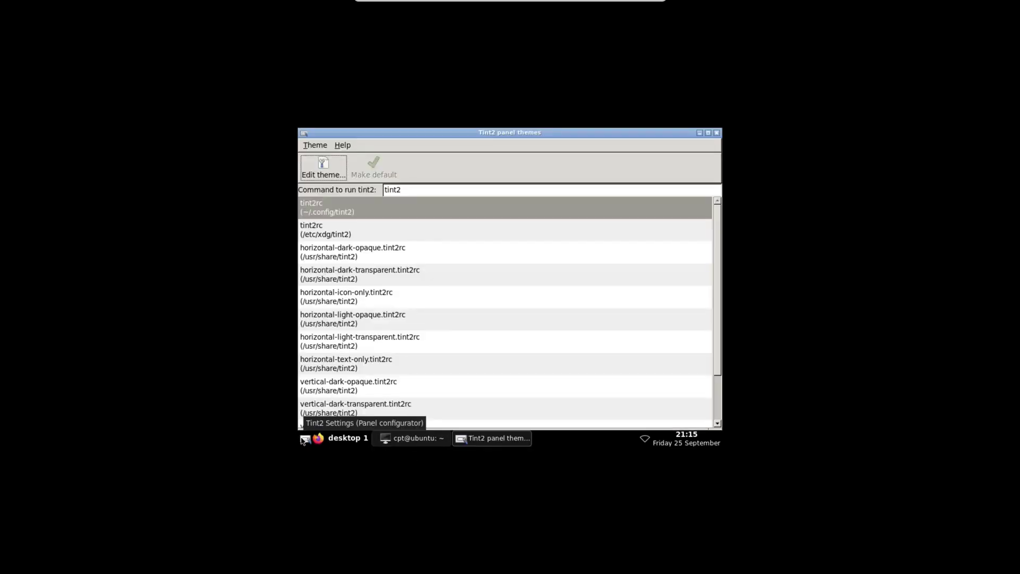
pyautogui.click(342, 174)
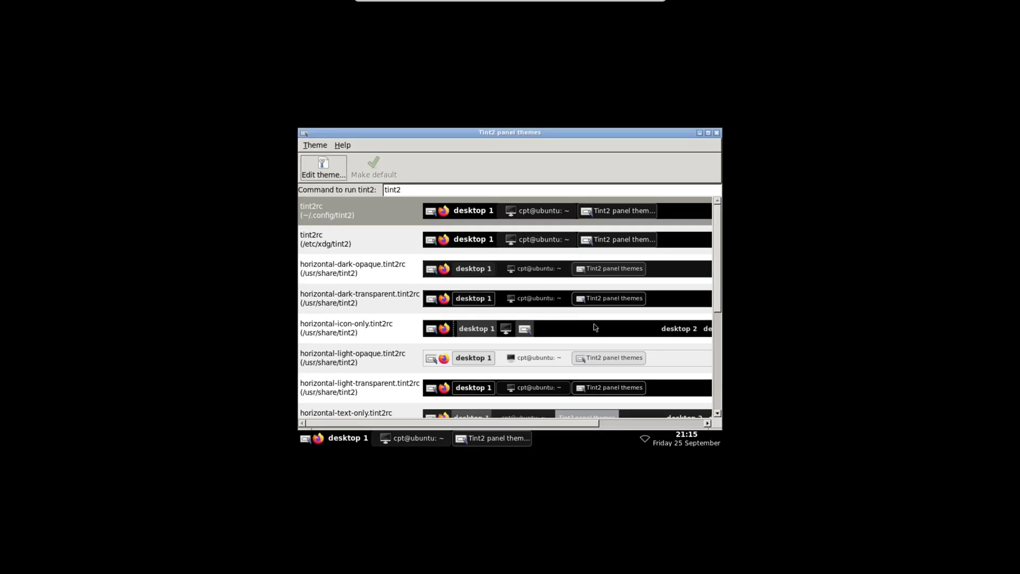
pyautogui.scroll(-4, 598, 329)
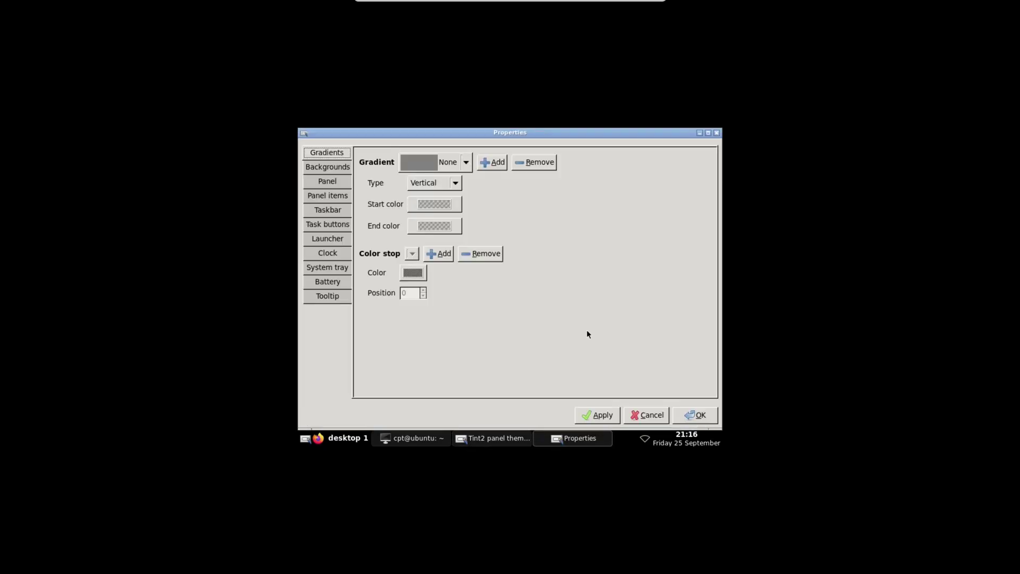
pyautogui.click(678, 409)
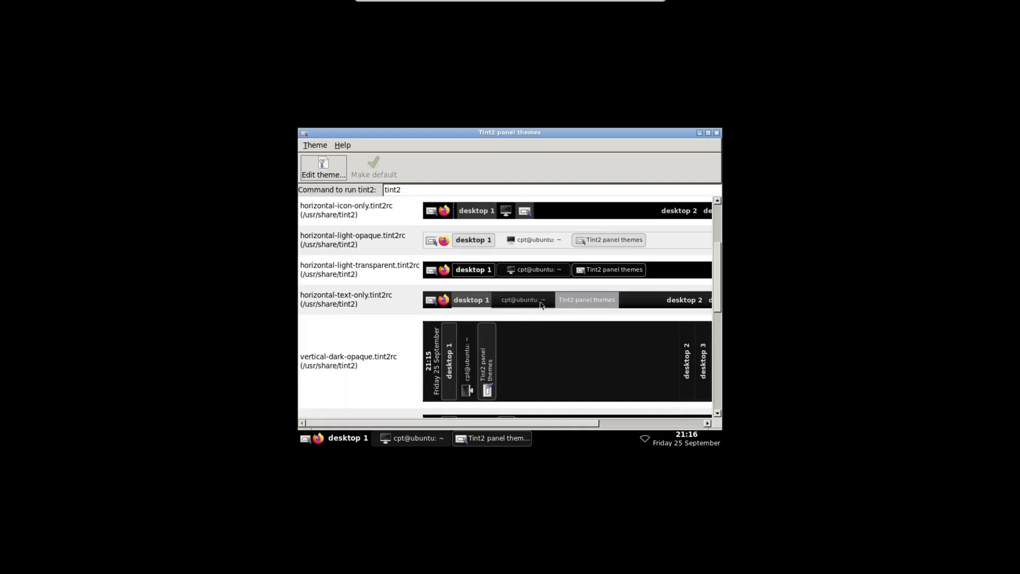
# Step: Replace the default panel theme with horizontal-text-only.tint2rc from /usr/share/tint2
pyautogui.scroll(-8, 542, 305)
pyautogui.scroll(-2, 542, 324)
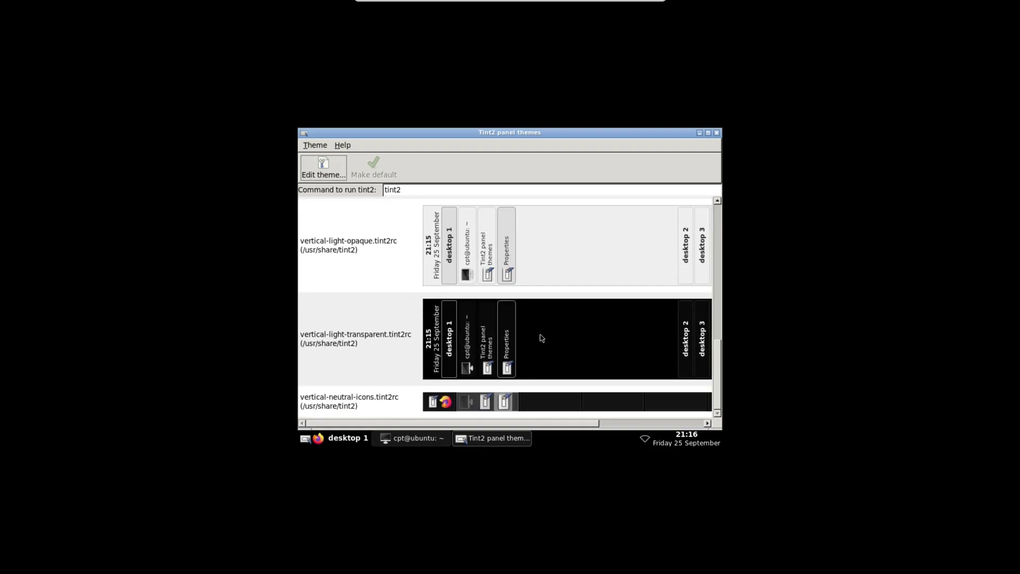
pyautogui.scroll(5, 548, 352)
pyautogui.scroll(4, 549, 353)
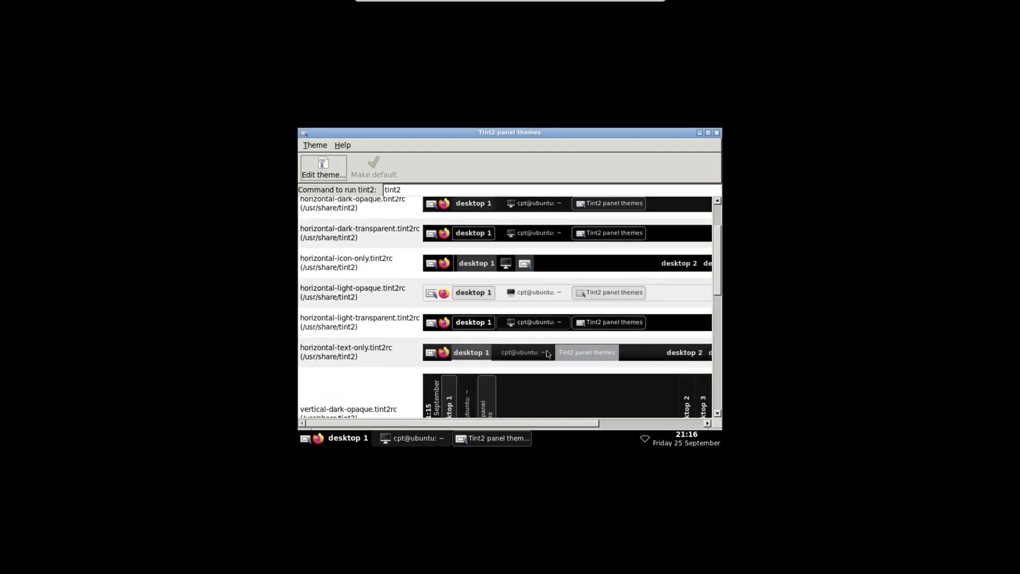
pyautogui.click(479, 353)
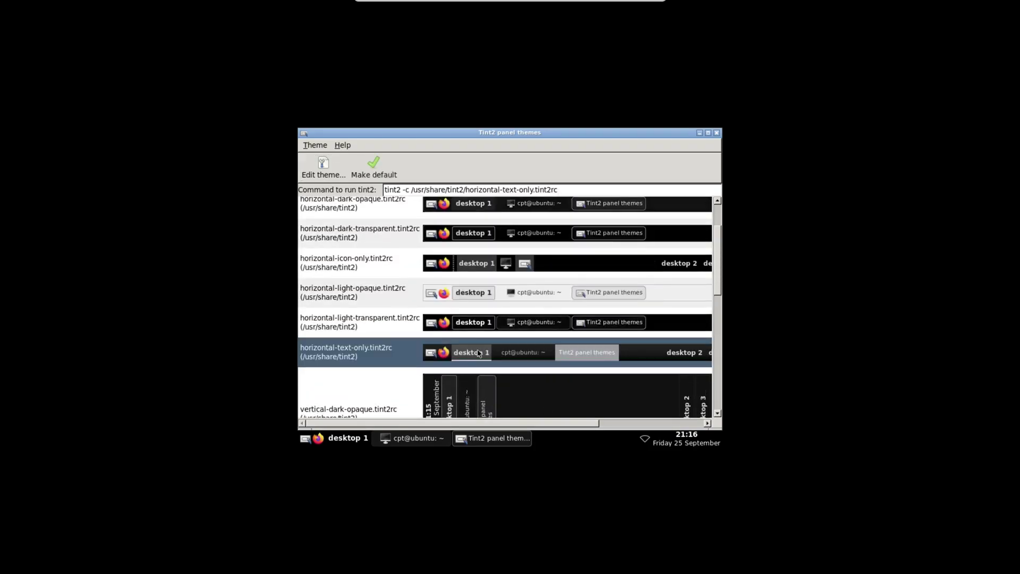
pyautogui.click(371, 164)
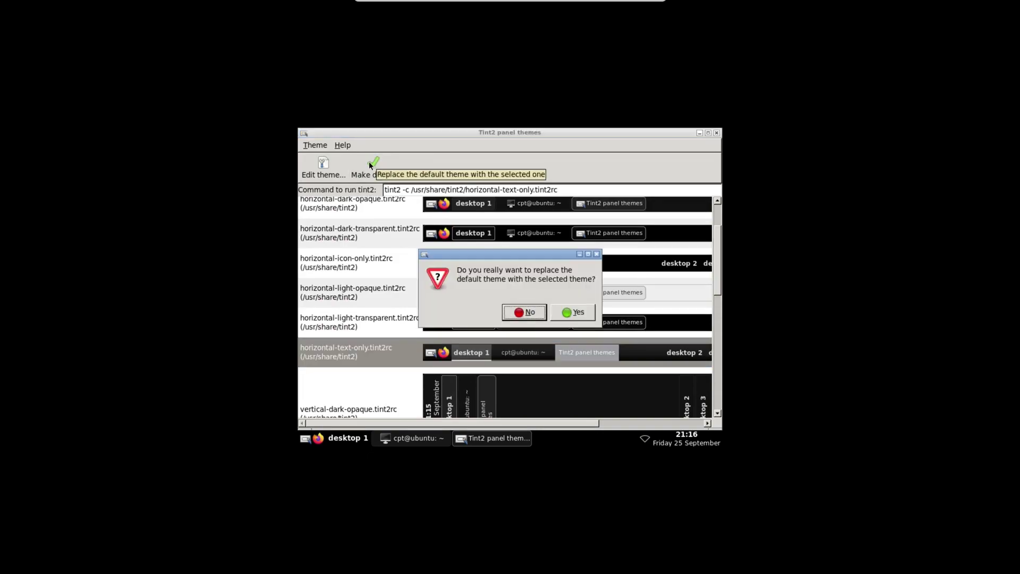
pyautogui.click(574, 315)
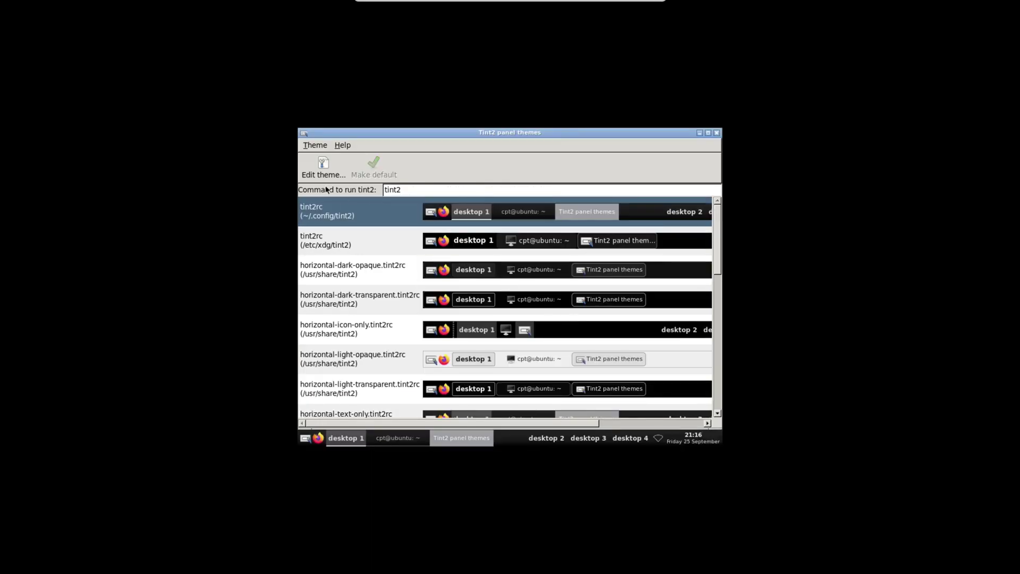
# Step: Edit the default theme and add a Button element to the selected panel items
pyautogui.click(323, 163)
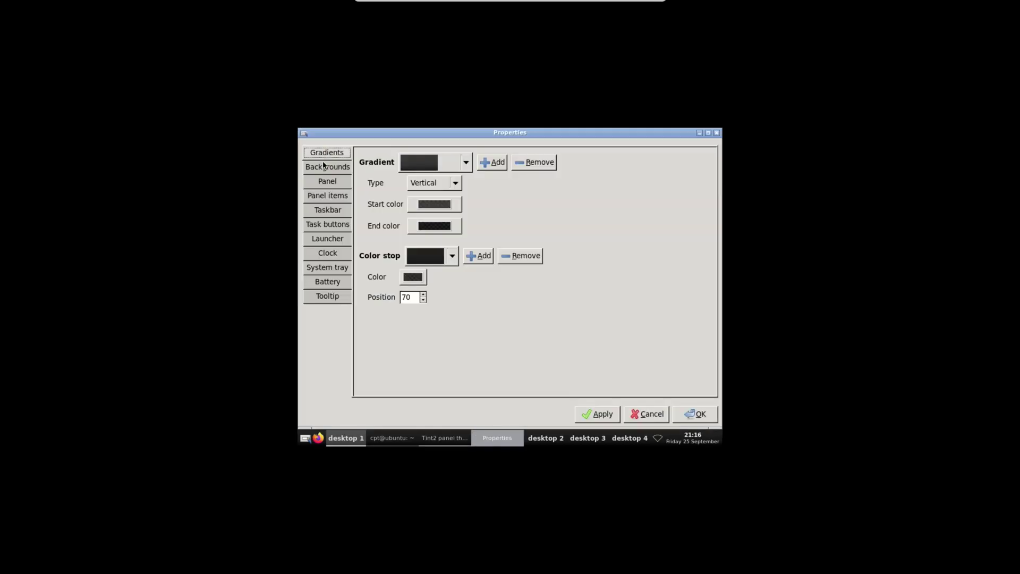
pyautogui.click(327, 196)
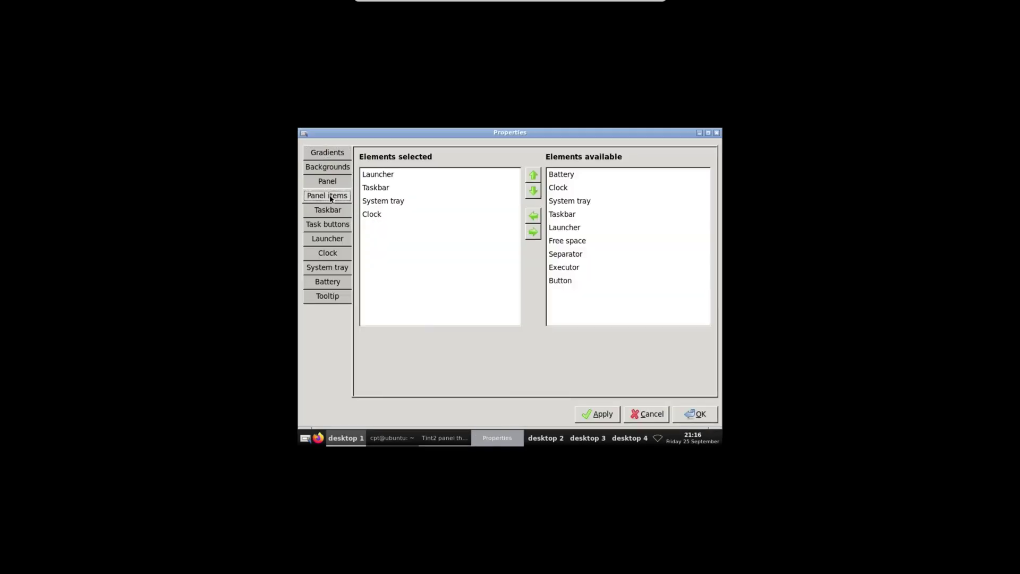
pyautogui.click(562, 281)
pyautogui.click(533, 215)
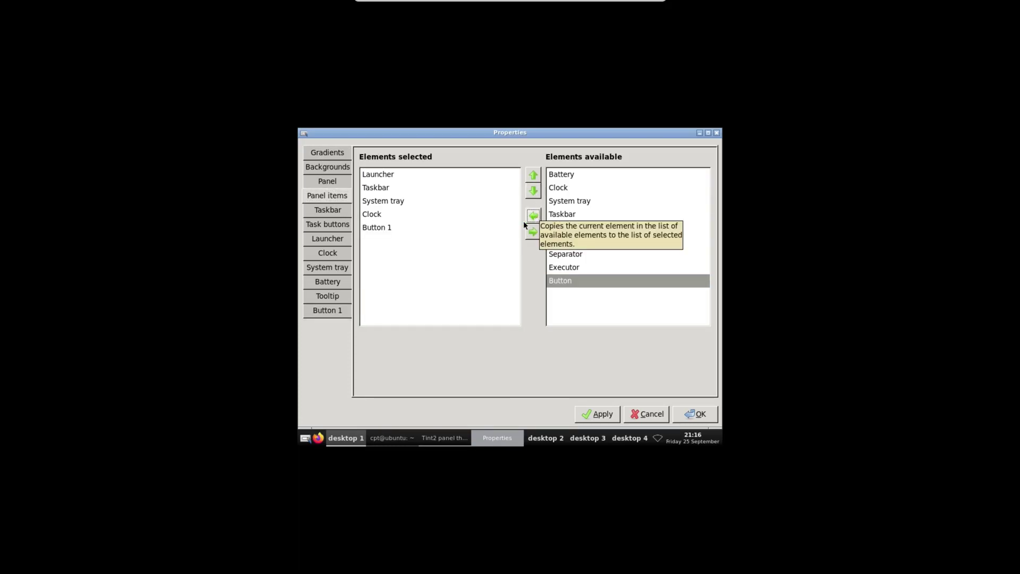
# Step: Remove iceweasel, chromium-browser, google-chrome, x-terminal-emulator and Tint2 Settings from the launcher's selected applications
pyautogui.click(326, 238)
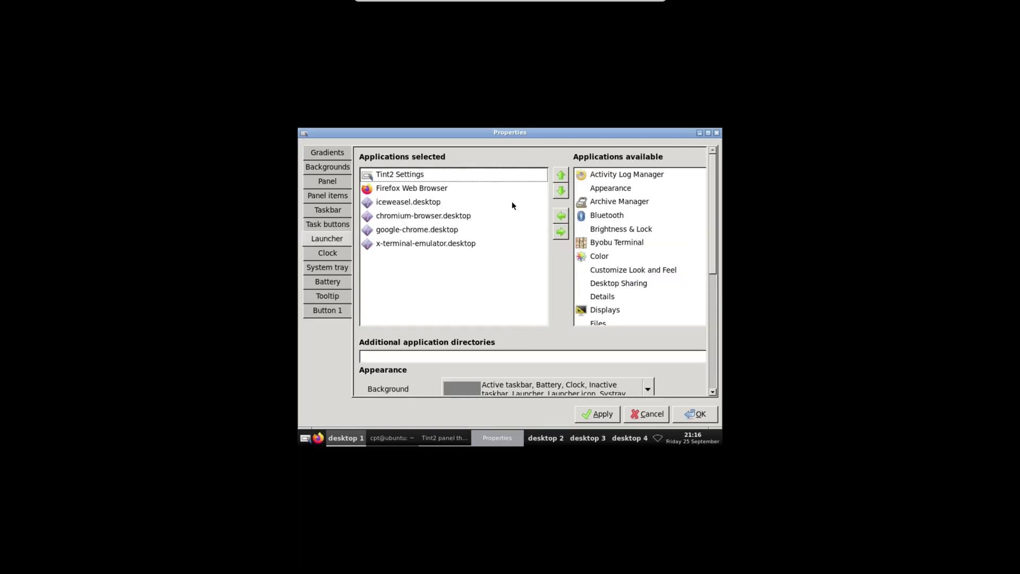
pyautogui.click(417, 206)
pyautogui.click(561, 232)
pyautogui.click(444, 206)
pyautogui.click(561, 231)
pyautogui.click(450, 207)
pyautogui.click(561, 232)
pyautogui.click(481, 202)
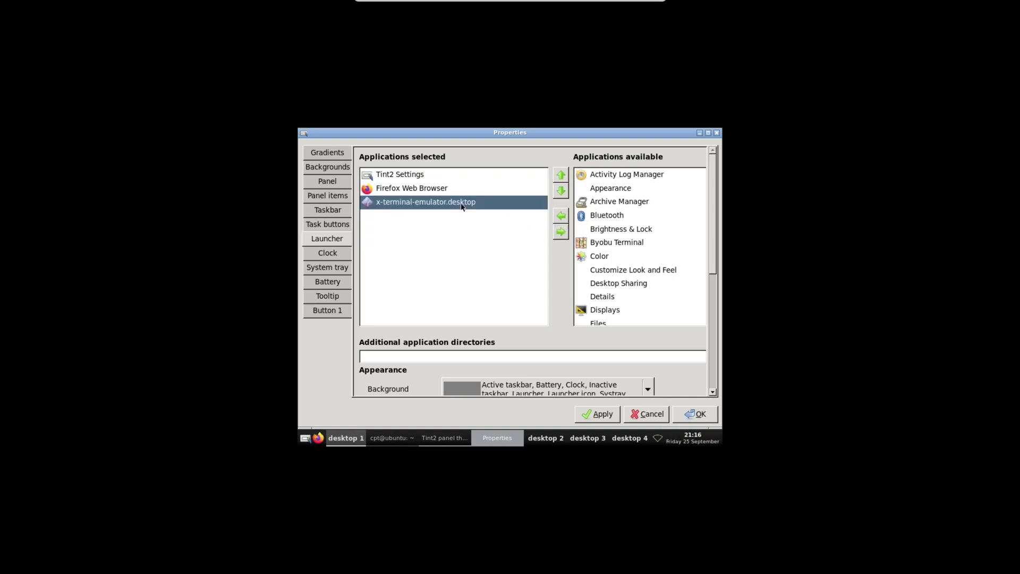
pyautogui.click(560, 232)
pyautogui.click(402, 175)
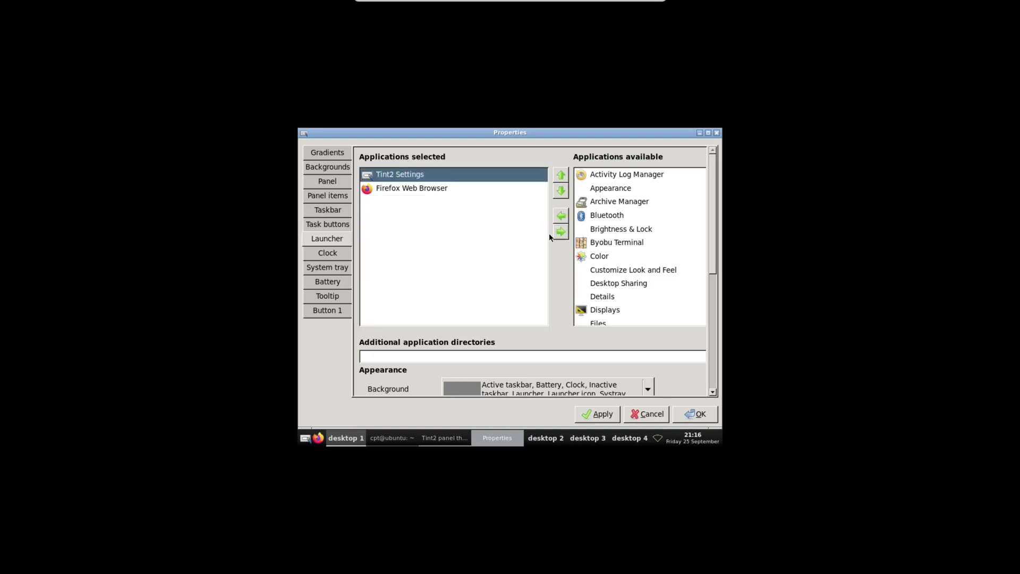
pyautogui.click(560, 231)
# Step: Add Files and LXTerminal to the launcher's selected applications and apply the changes
pyautogui.scroll(-3, 637, 252)
pyautogui.click(599, 232)
pyautogui.click(561, 215)
pyautogui.scroll(-4, 608, 260)
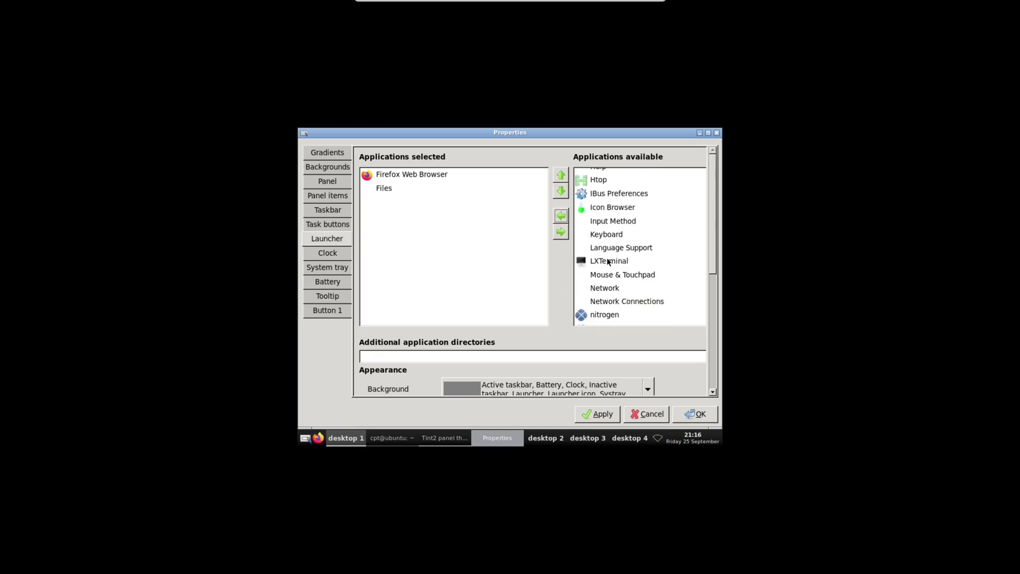
pyautogui.click(609, 260)
pyautogui.click(561, 215)
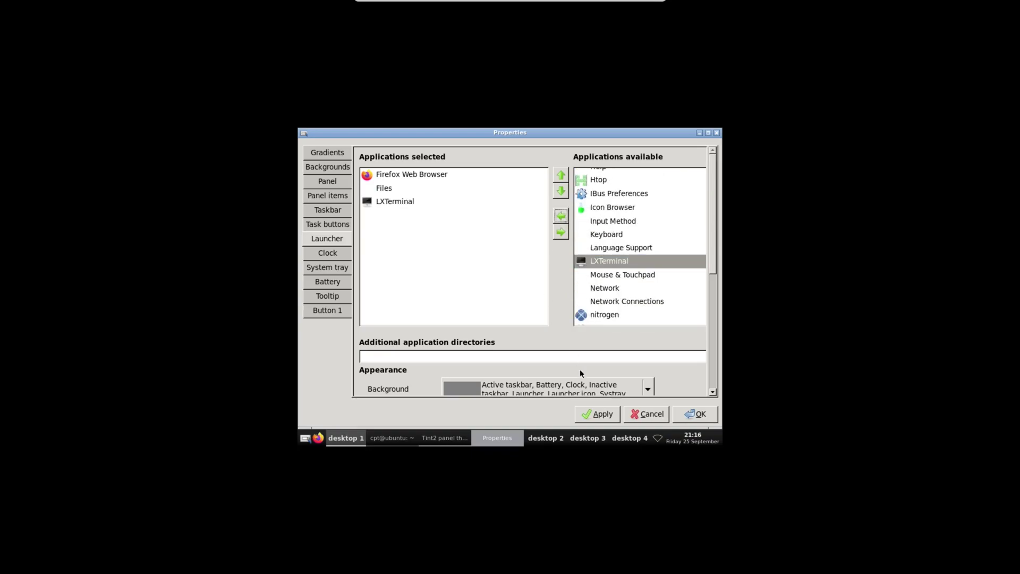
pyautogui.click(588, 415)
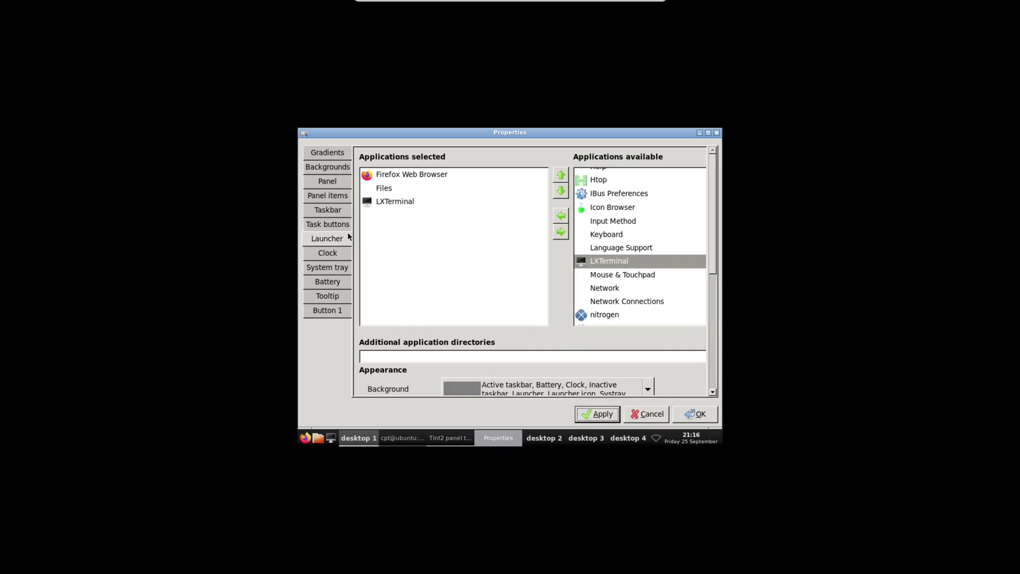
# Step: Turn off the display of the desktop name in the taskbar and apply the change
pyautogui.click(322, 213)
pyautogui.scroll(-5, 668, 277)
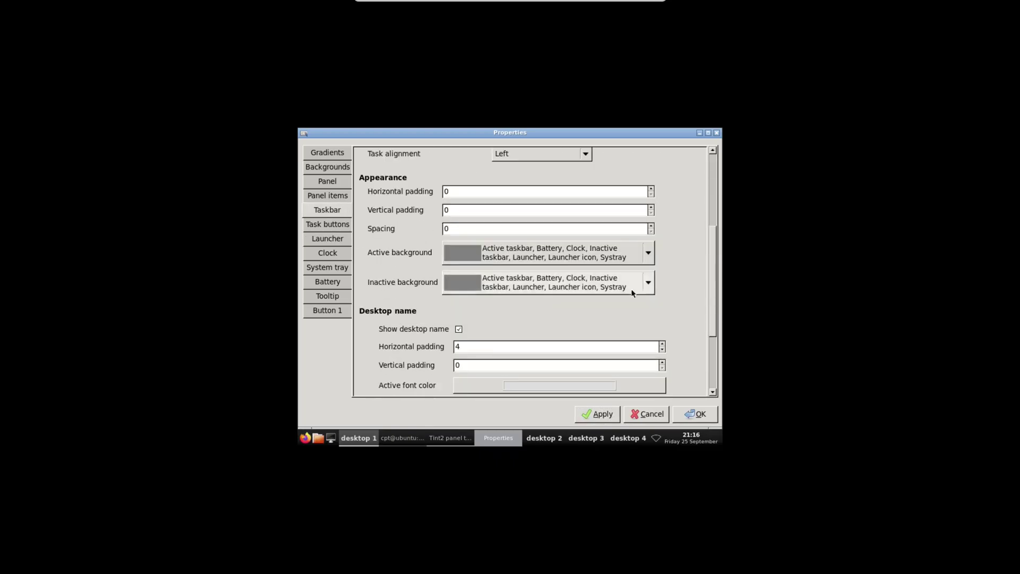
pyautogui.click(458, 329)
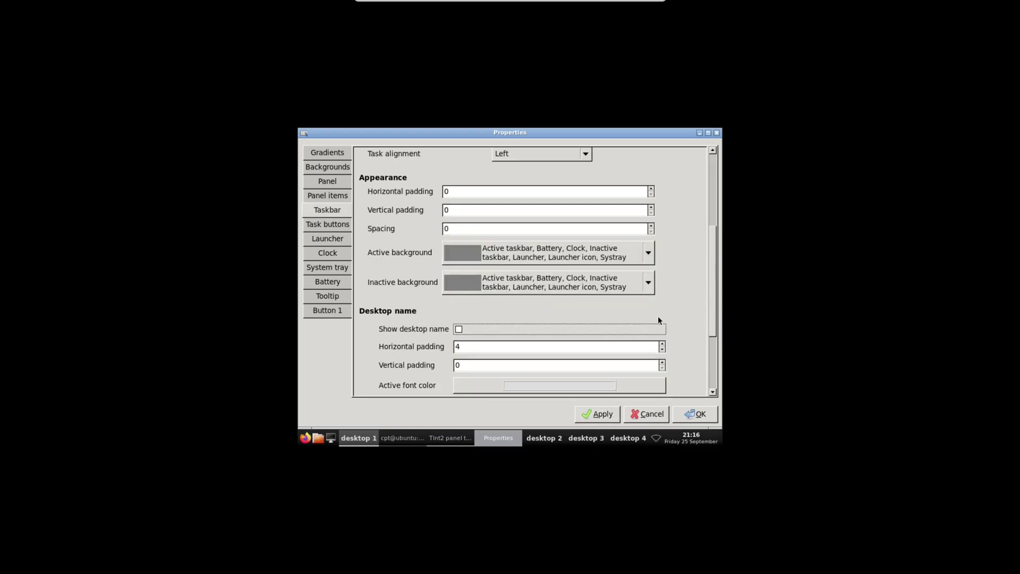
pyautogui.scroll(-4, 680, 311)
pyautogui.click(597, 415)
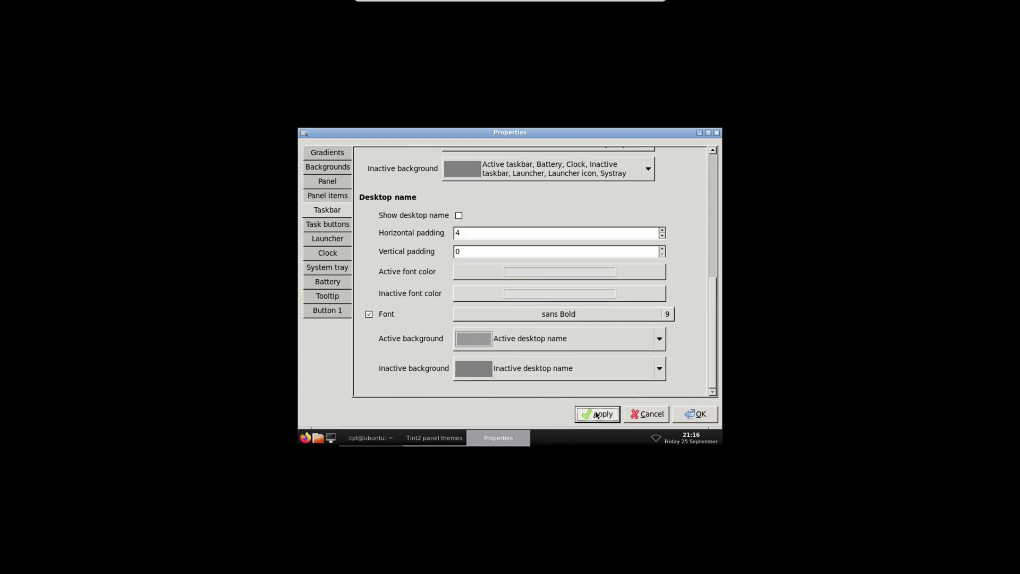
# Step: Check the clock's calendar popup, then clear the clock's second line format
pyautogui.click(328, 253)
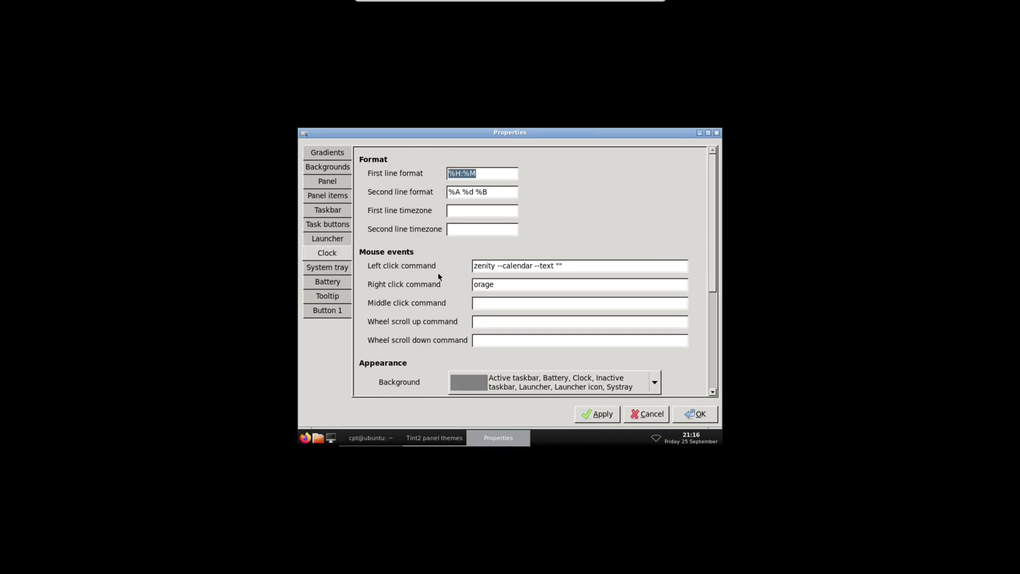
pyautogui.click(689, 439)
pyautogui.click(542, 346)
pyautogui.tripleClick(472, 191)
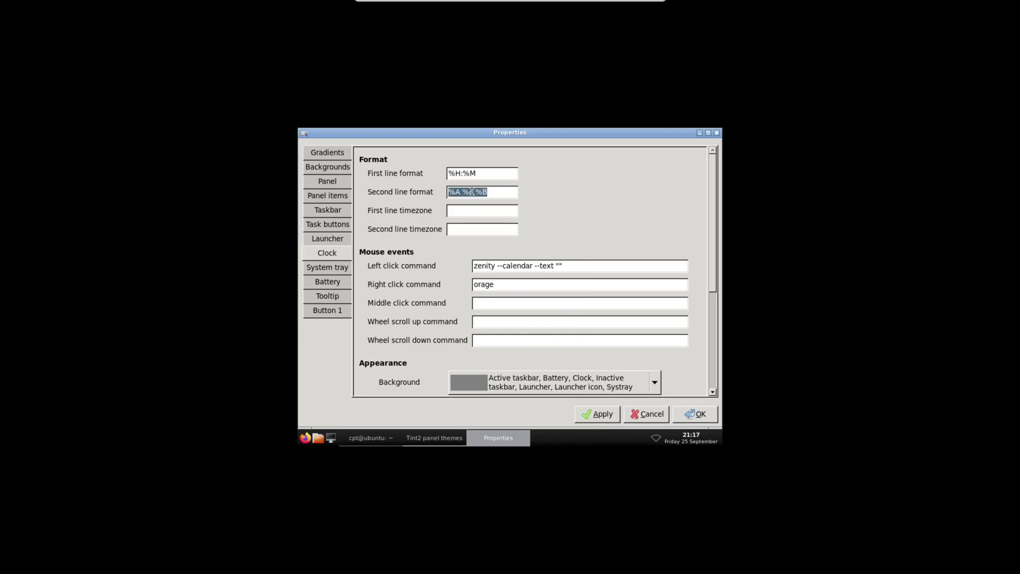
pyautogui.press('BackSpace')
# Step: Change the clock's first line format to "%I:% %PM" and apply it to the panel
pyautogui.doubleClick(458, 172)
pyautogui.write('I:%')
pyautogui.write(' %P')
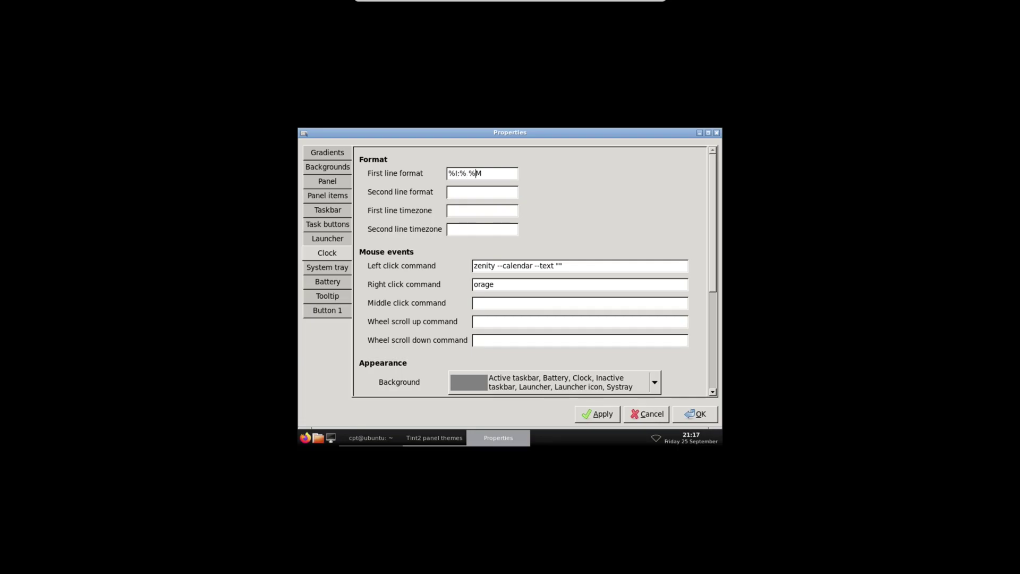
pyautogui.click(593, 415)
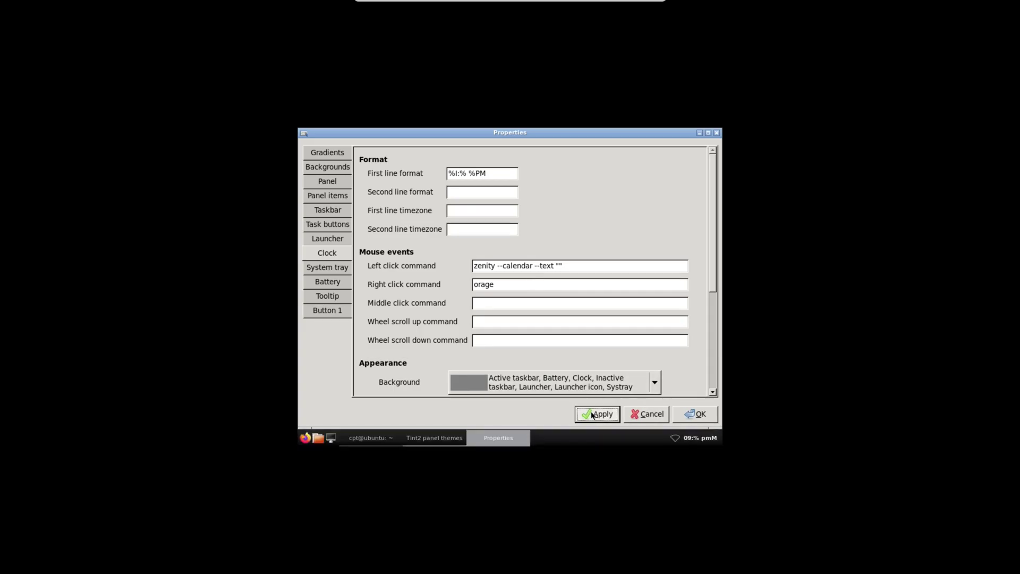
# Step: Try "%I:H% %PM" as the clock's first line format and apply it
pyautogui.click(460, 174)
pyautogui.write('H')
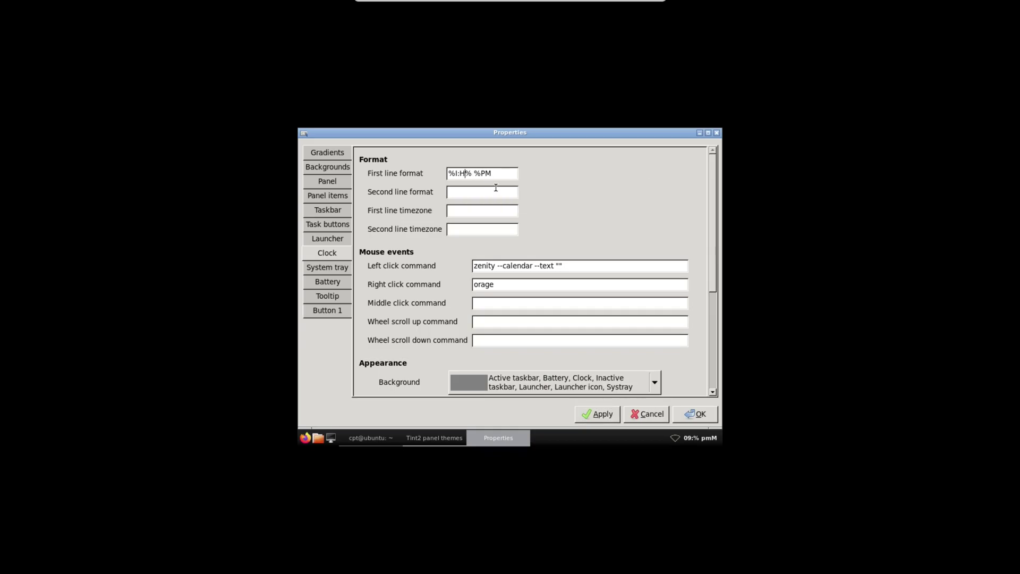
pyautogui.click(602, 414)
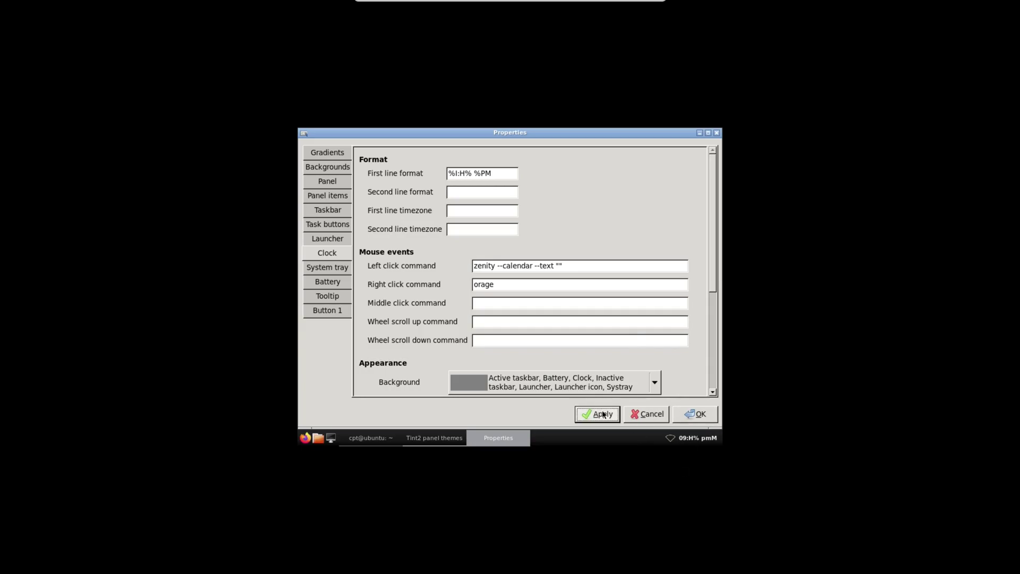
# Step: Correct the clock's first line format to "%I:%H %PM" and apply it
pyautogui.click(472, 174)
pyautogui.press('BackSpace')
pyautogui.press('BackSpace')
pyautogui.write('%H')
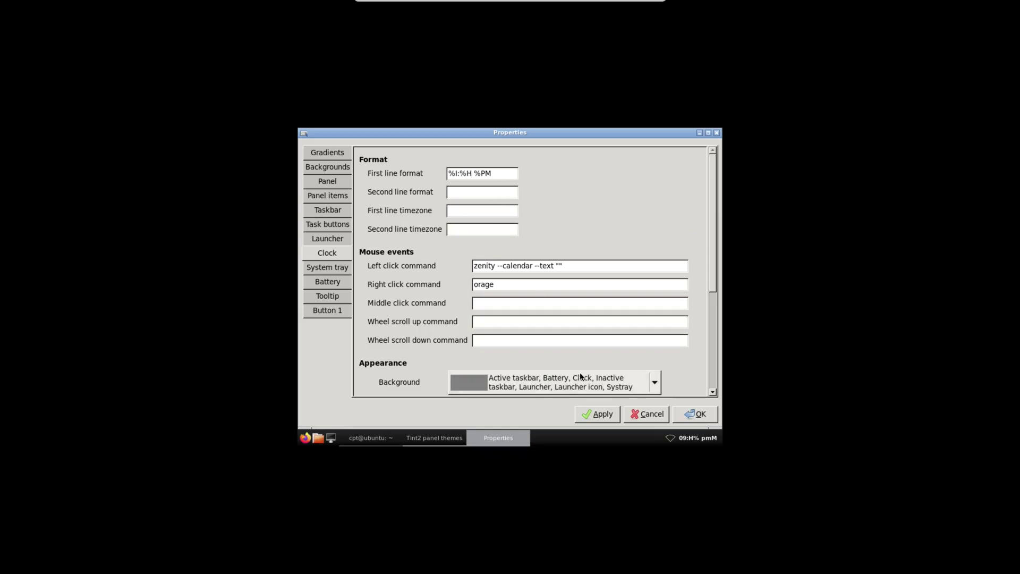
pyautogui.click(596, 420)
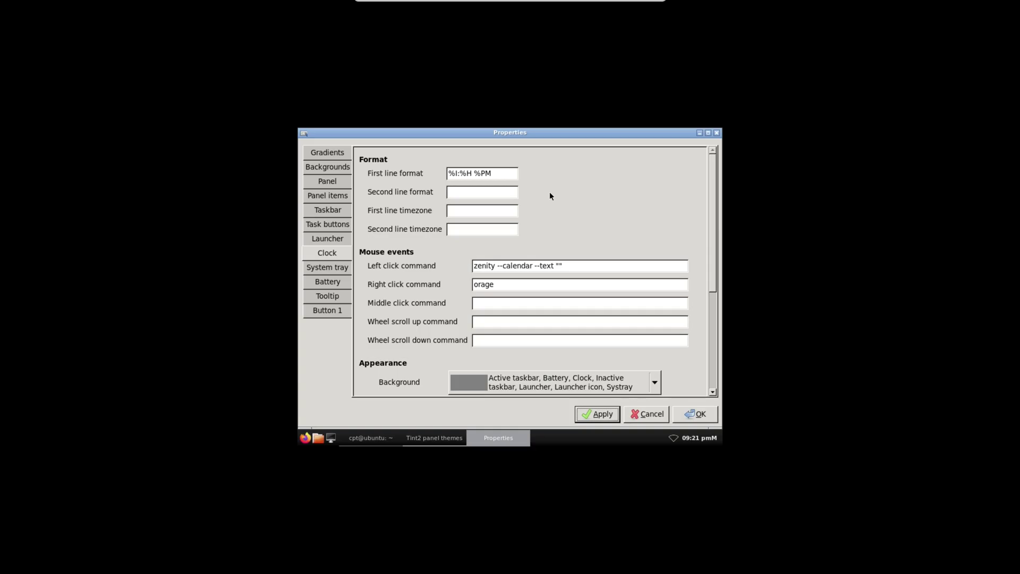
# Step: Change the clock's first line format to "%I:%H %P" and apply it to the panel
pyautogui.click(499, 171)
pyautogui.press('BackSpace')
pyautogui.click(595, 416)
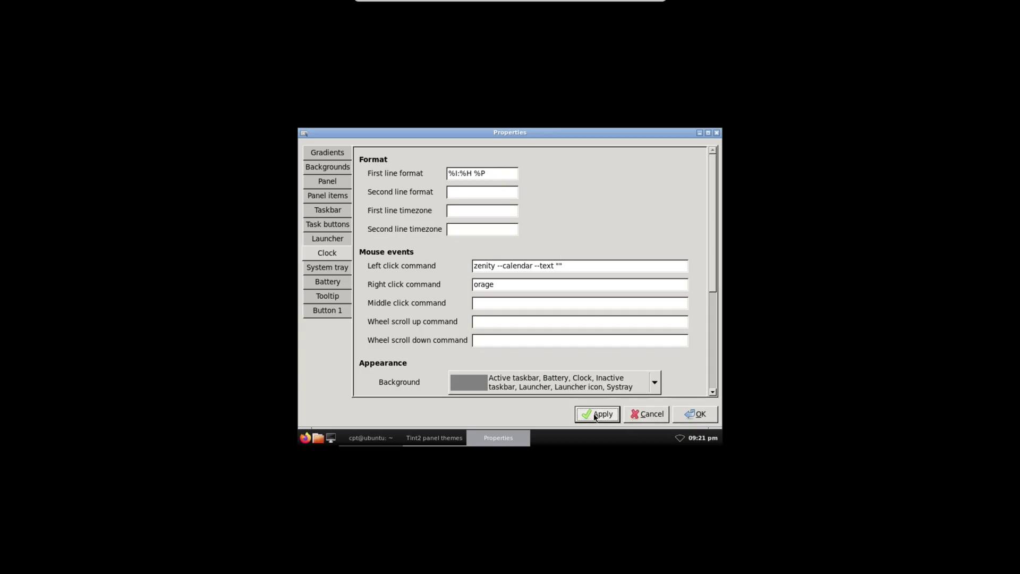
# Step: Configure Button 1 with the text "Apps", left click command xfce4-appfinder and right click command gmrun, and apply the settings
pyautogui.click(320, 310)
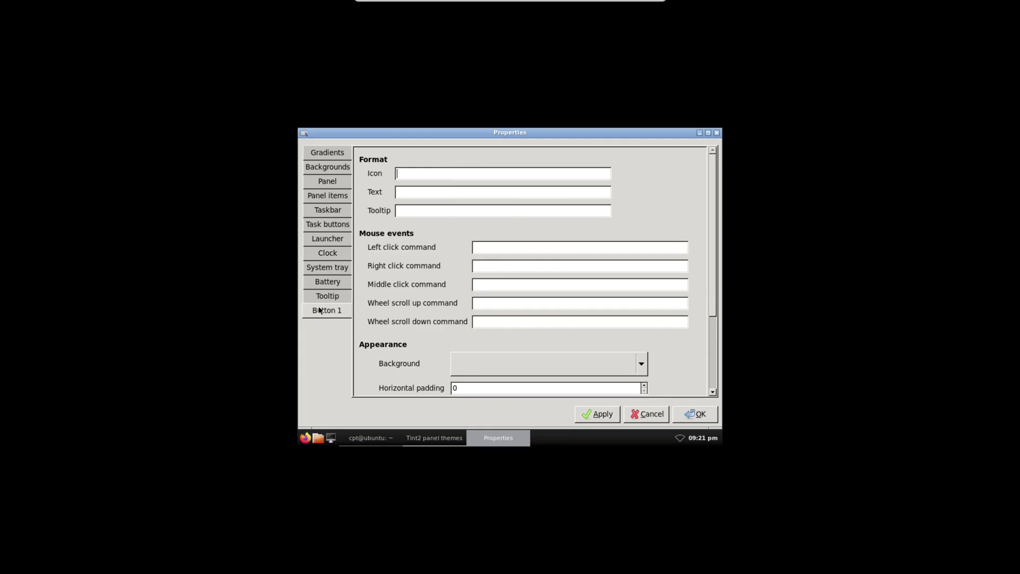
pyautogui.click(401, 192)
pyautogui.write('Apps')
pyautogui.click(488, 245)
pyautogui.write('xfce4-appfinder')
pyautogui.click(481, 265)
pyautogui.write('gmrun')
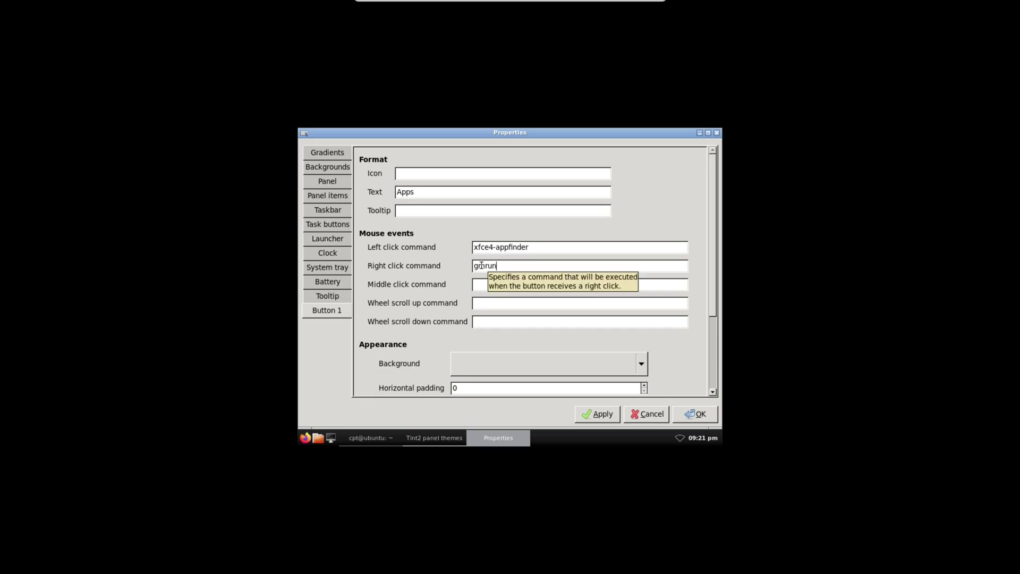
pyautogui.click(609, 414)
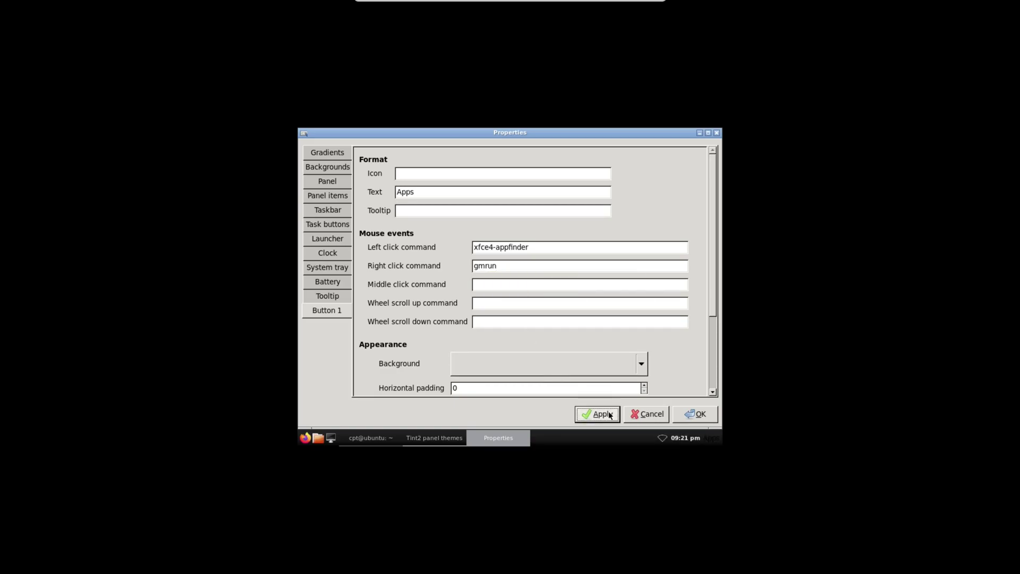
# Step: Move Button 1 to the start of the selected panel elements, ahead of the Launcher, and apply the order
pyautogui.click(323, 196)
pyautogui.click(377, 228)
pyautogui.click(533, 174)
pyautogui.click(533, 174)
pyautogui.click(533, 174)
pyautogui.click(533, 174)
pyautogui.click(599, 414)
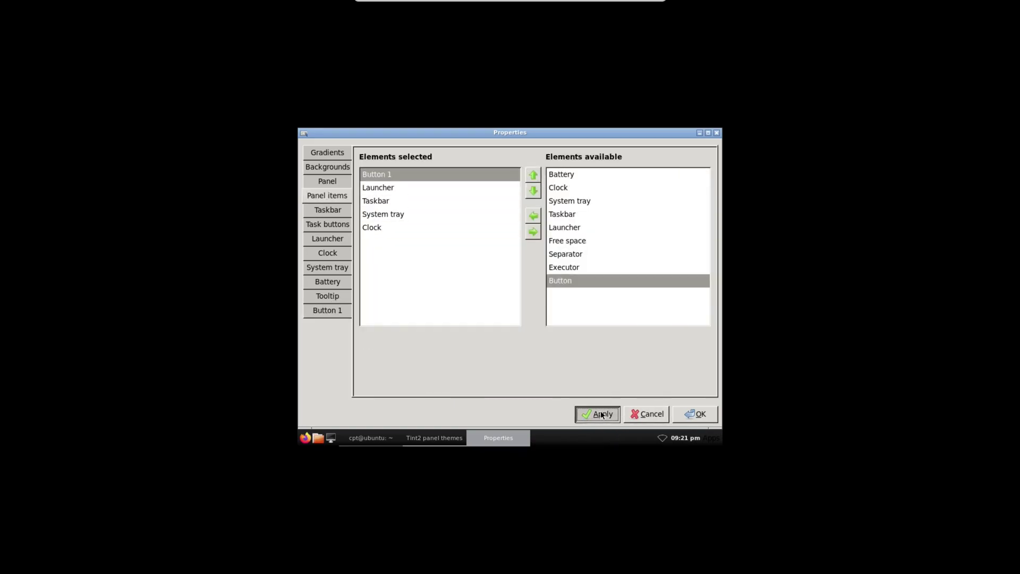
# Step: Enable the custom font for Button 1, set its font color to white (#FFFFFF), apply it and close the properties
pyautogui.click(318, 311)
pyautogui.scroll(-4, 384, 348)
pyautogui.click(370, 317)
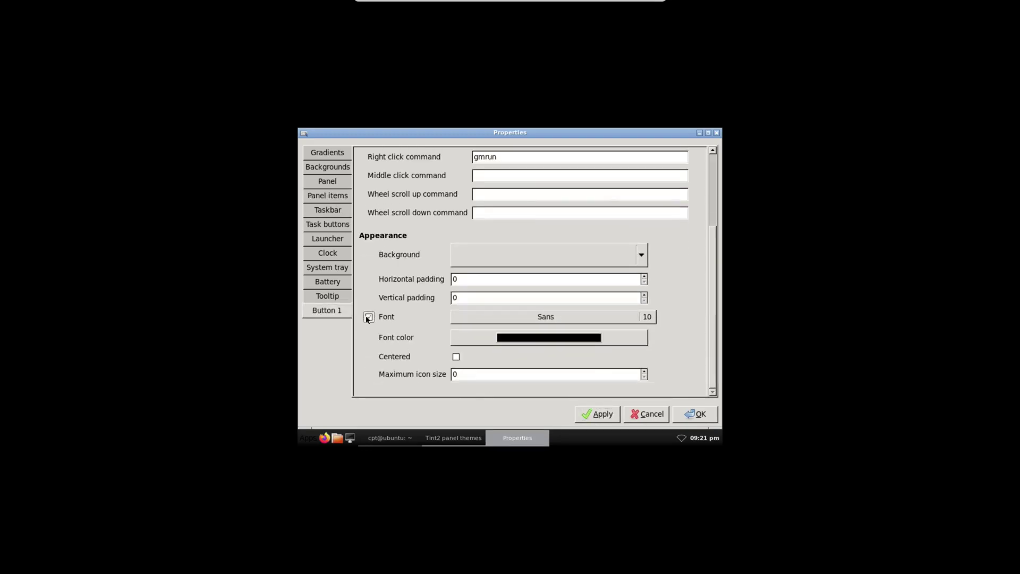
pyautogui.click(535, 339)
pyautogui.click(406, 303)
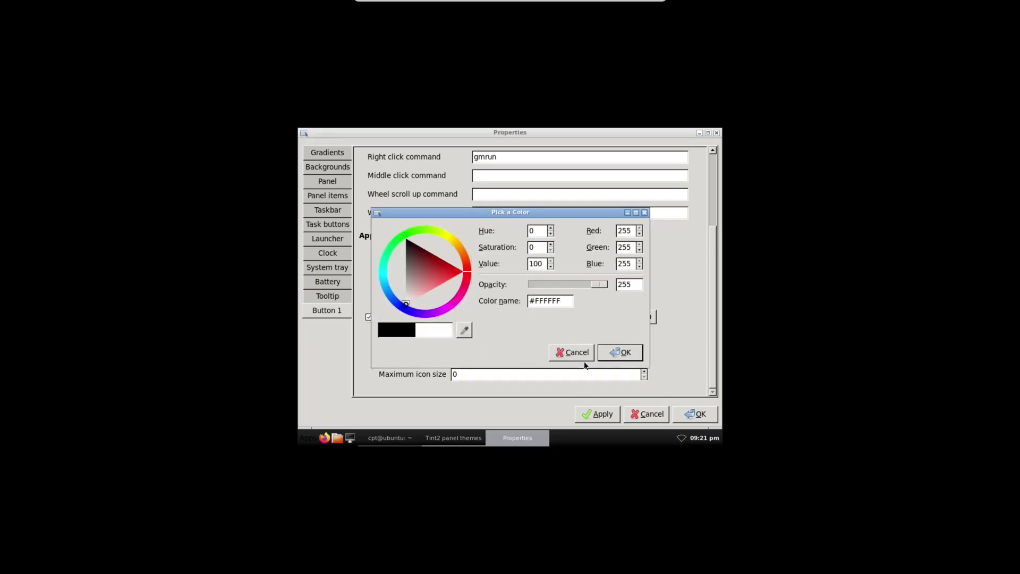
pyautogui.click(620, 352)
pyautogui.click(596, 415)
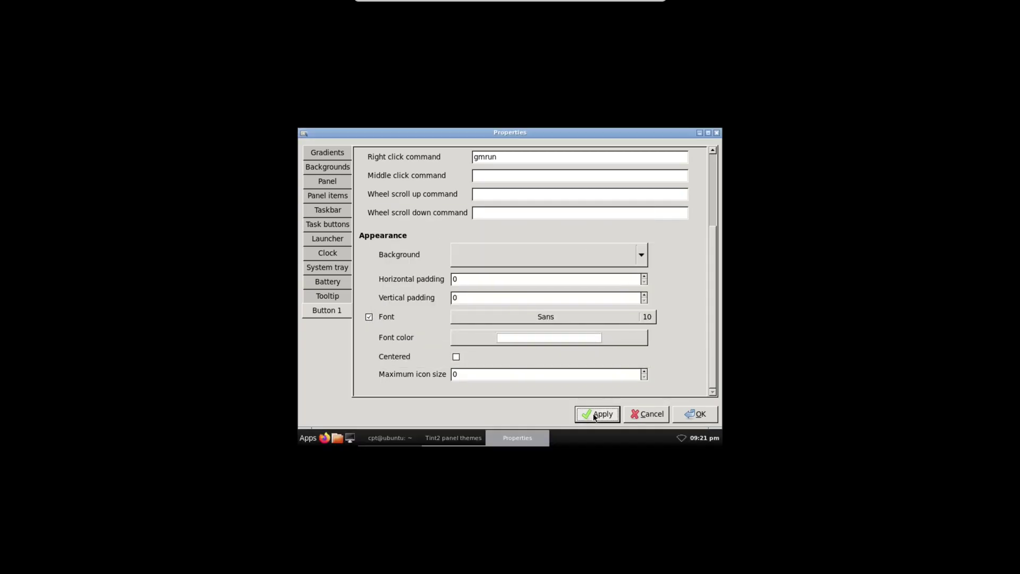
pyautogui.click(698, 414)
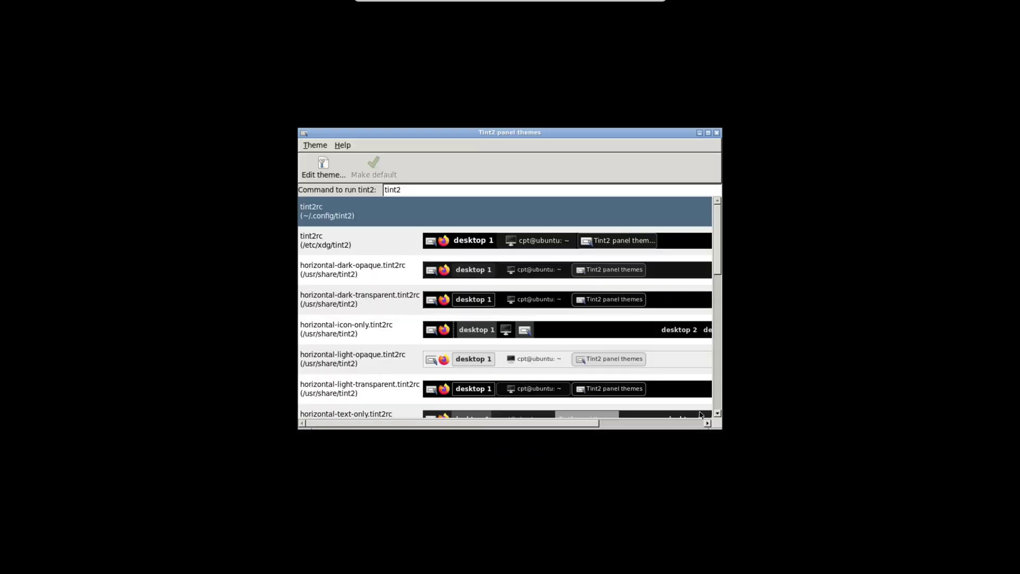
# Step: Close the panel themes window and test the panel's terminal launcher, closing the terminal it opens
pyautogui.click(453, 441)
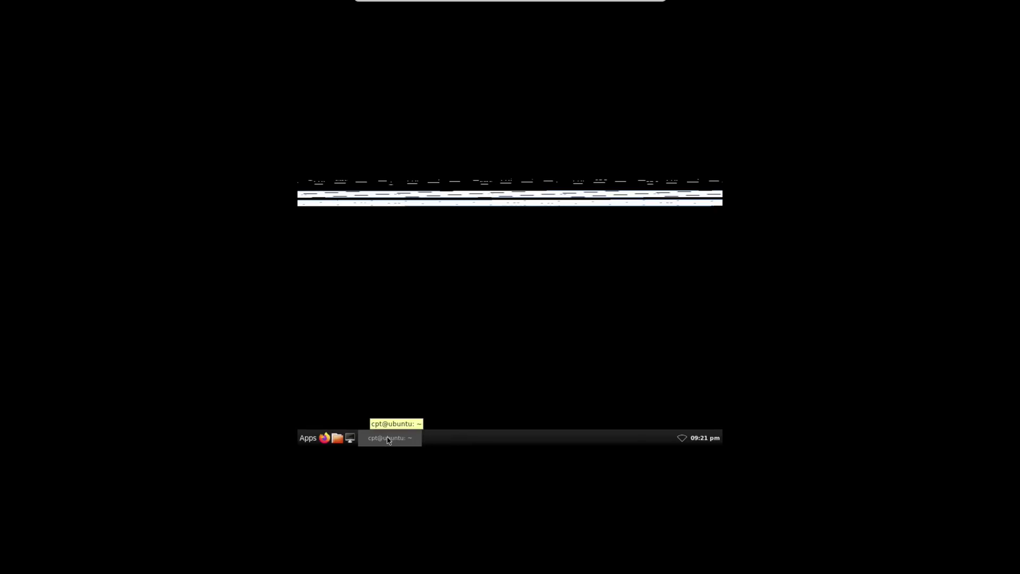
pyautogui.click(349, 439)
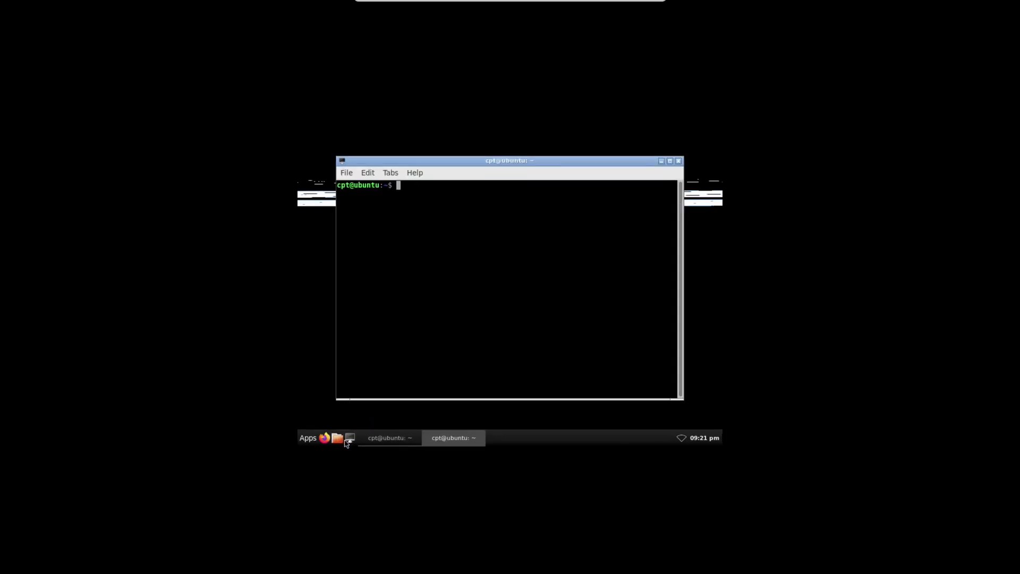
pyautogui.click(453, 441)
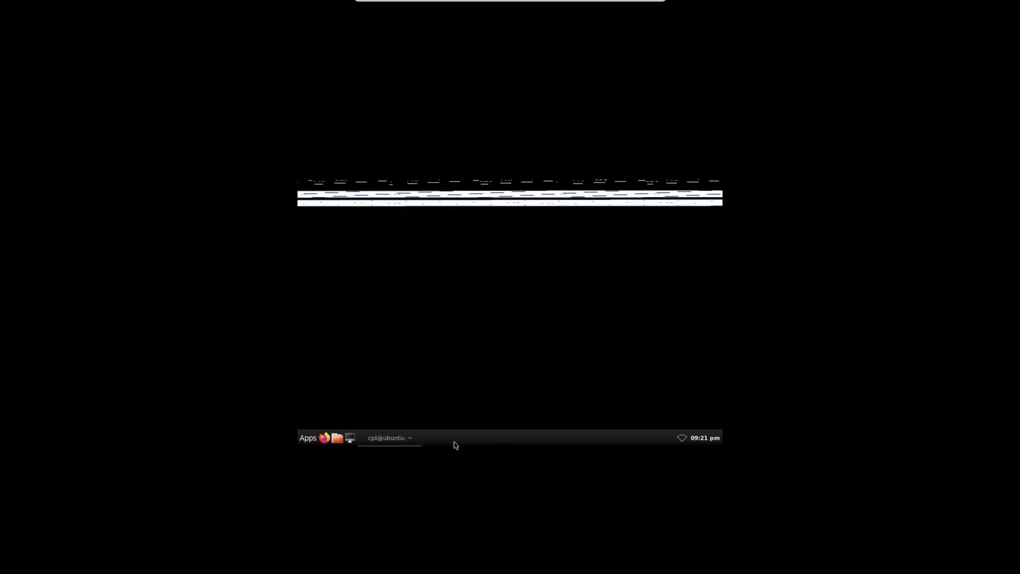
# Step: Open the home folder from the panel, show hidden files, and create a folder named openbox inside .config
pyautogui.click(337, 439)
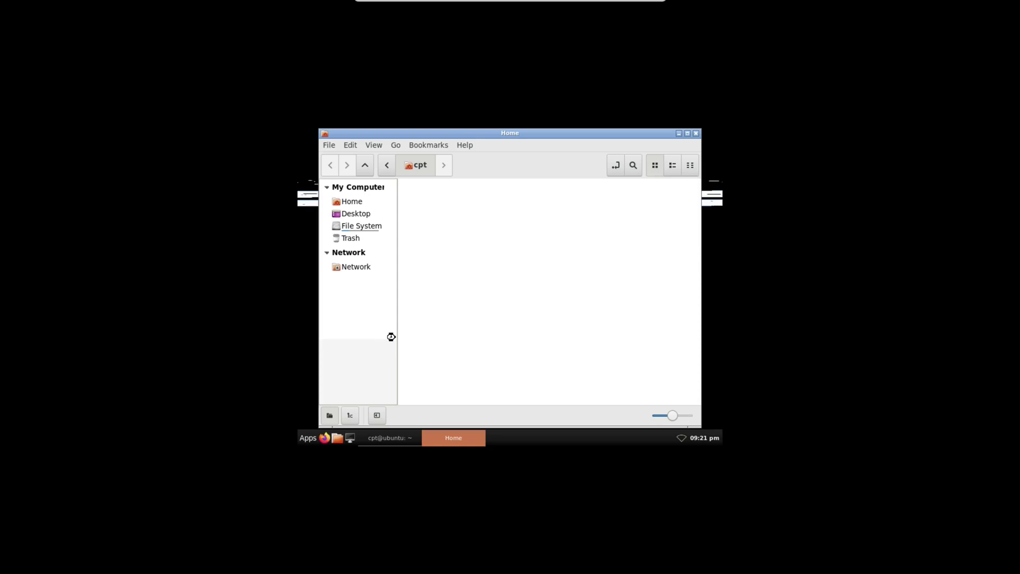
pyautogui.rightClick(573, 308)
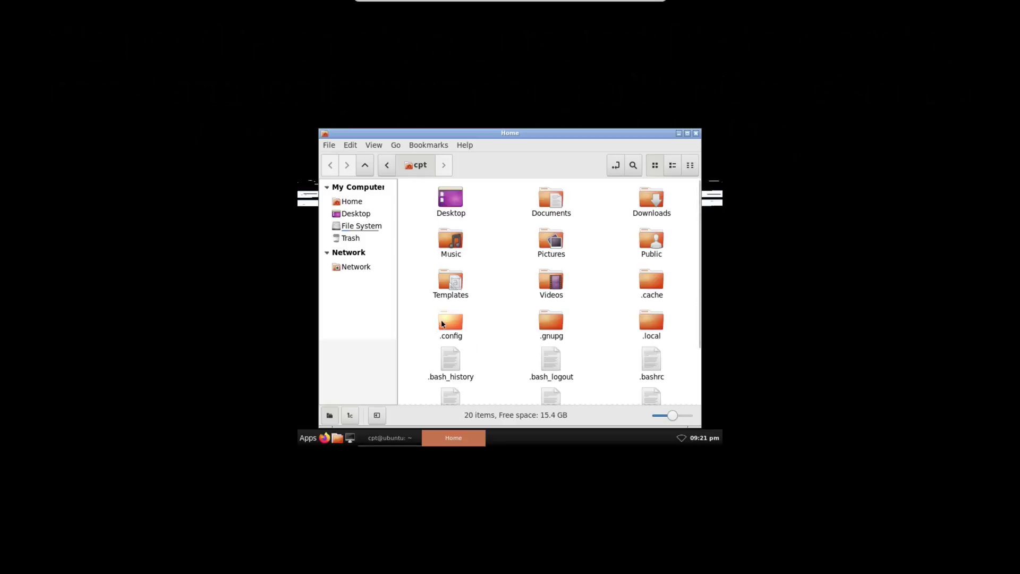
pyautogui.doubleClick(444, 324)
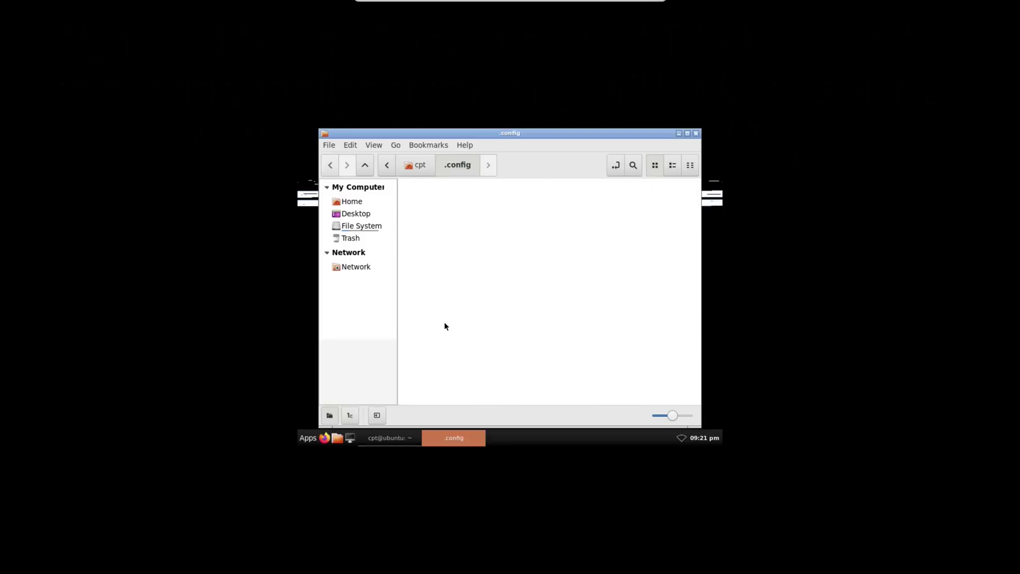
pyautogui.rightClick(458, 339)
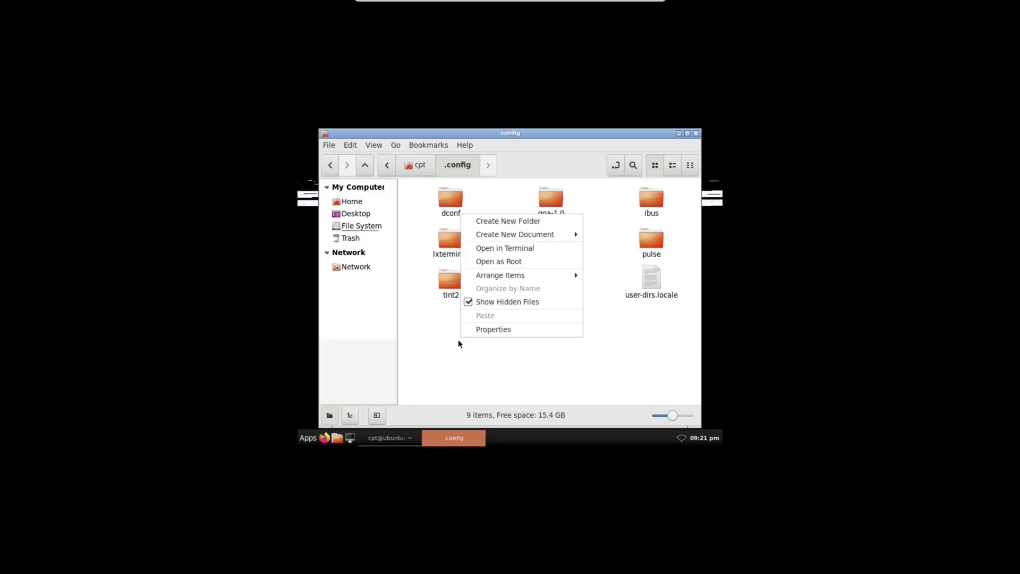
pyautogui.click(529, 221)
pyautogui.write('openbox')
pyautogui.press('Return')
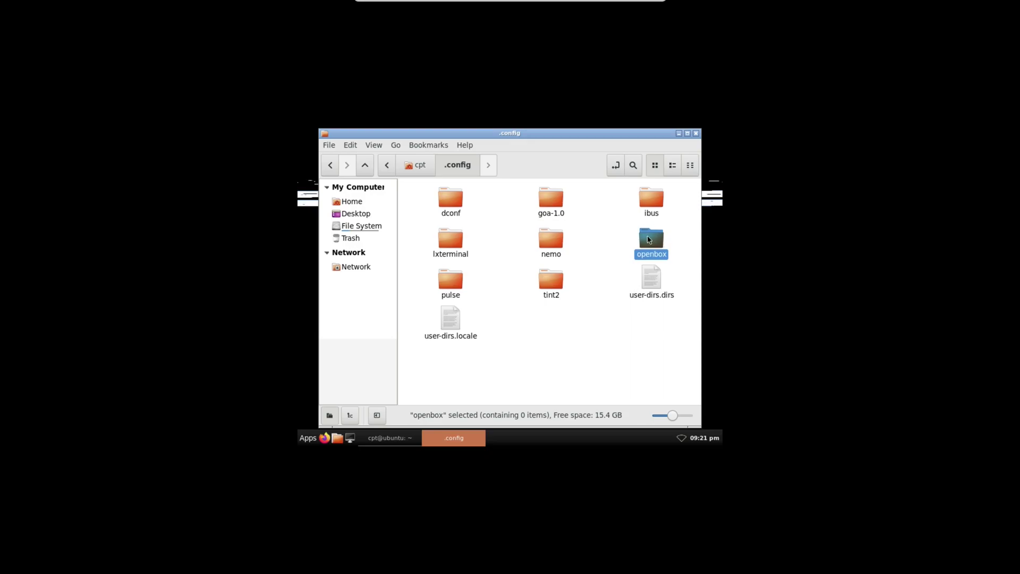
# Step: Create an empty document in the new openbox folder and open it in the text editor
pyautogui.doubleClick(649, 239)
pyautogui.rightClick(435, 241)
pyautogui.moveTo(505, 265)
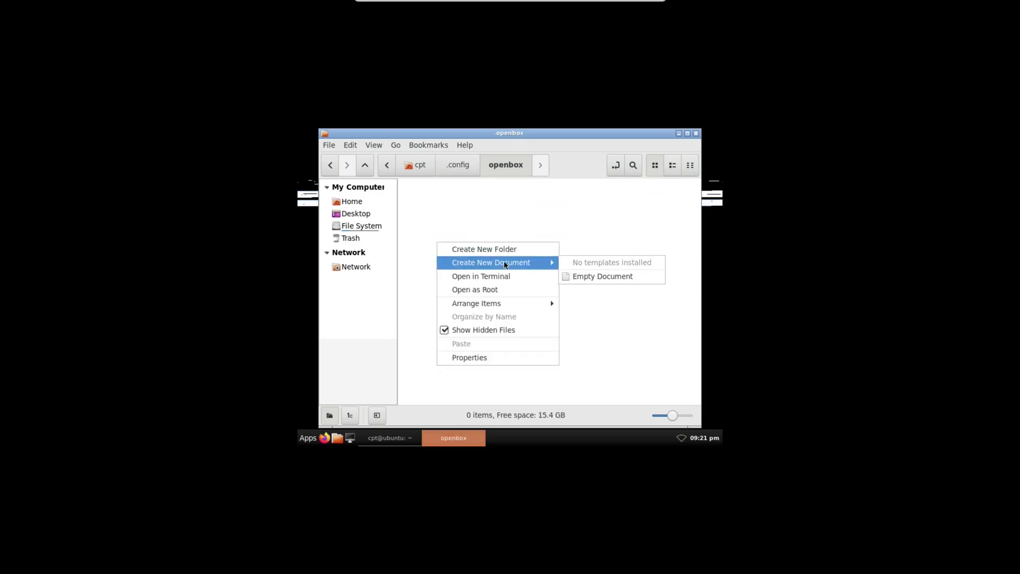
pyautogui.click(584, 277)
pyautogui.doubleClick(448, 200)
# Step: Review the startup commands in the untitled document and create an empty document named autostart in the openbox folder
pyautogui.rightClick(499, 281)
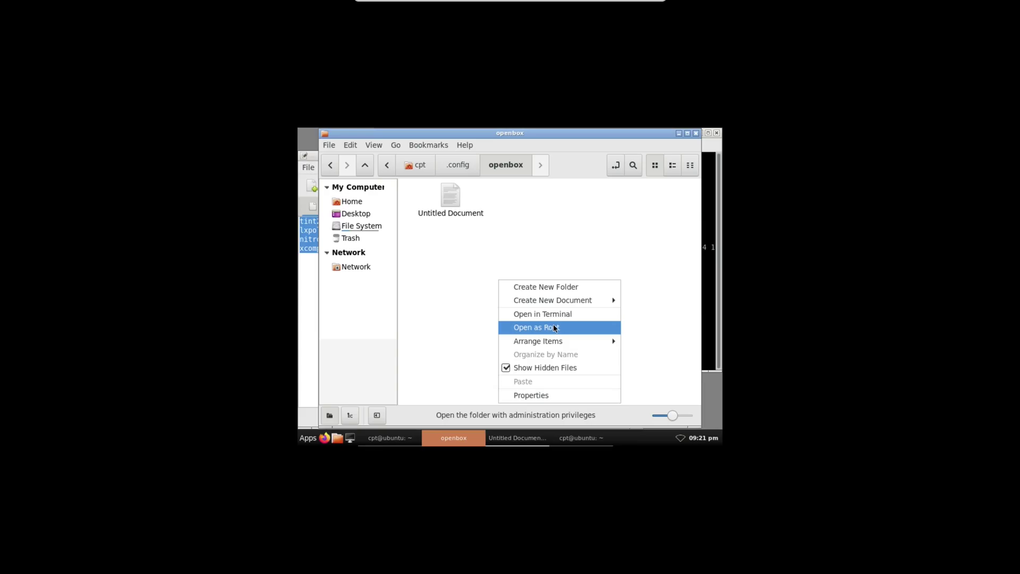
pyautogui.click(457, 291)
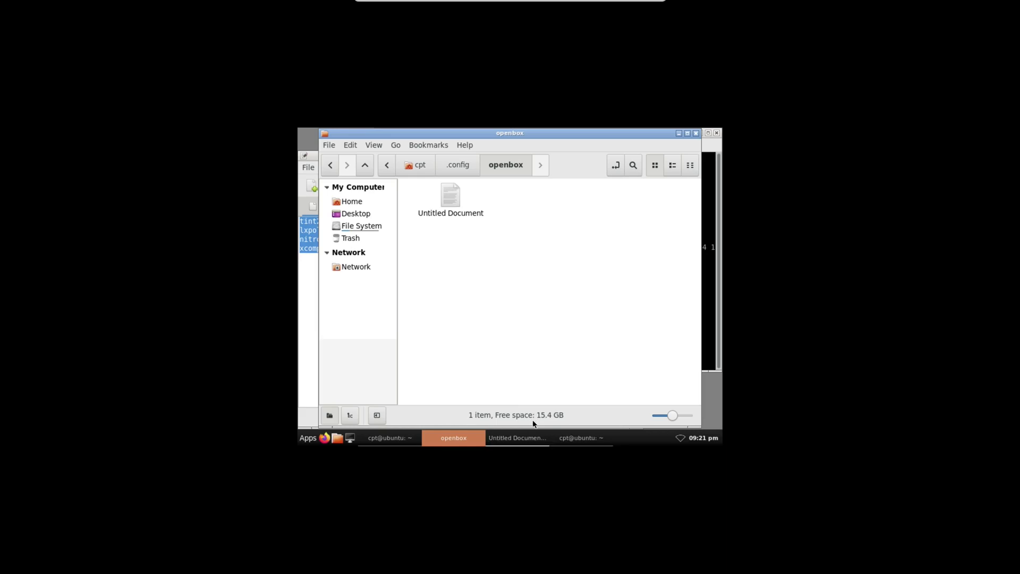
pyautogui.click(506, 434)
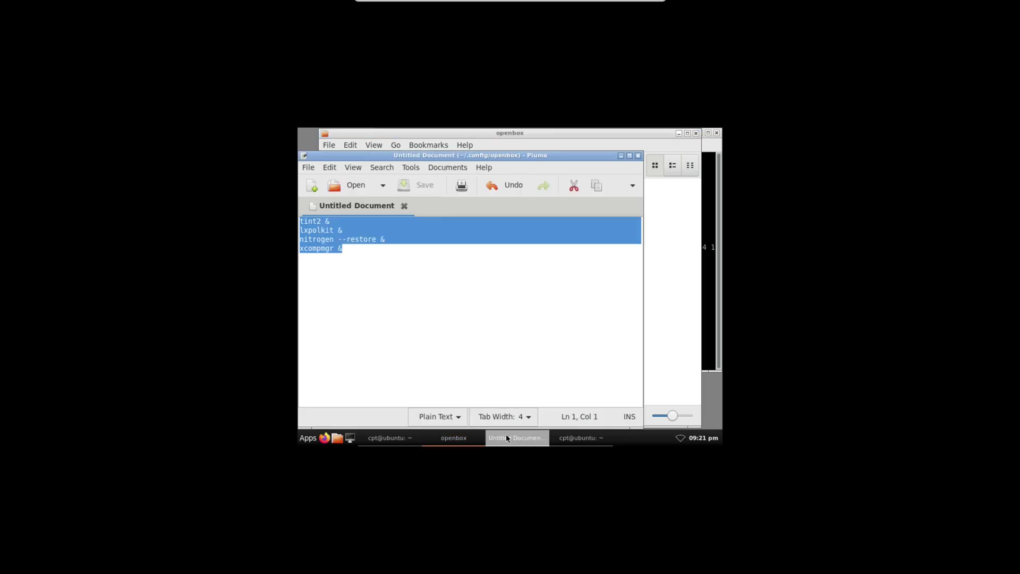
pyautogui.click(454, 438)
pyautogui.rightClick(451, 275)
pyautogui.moveTo(531, 296)
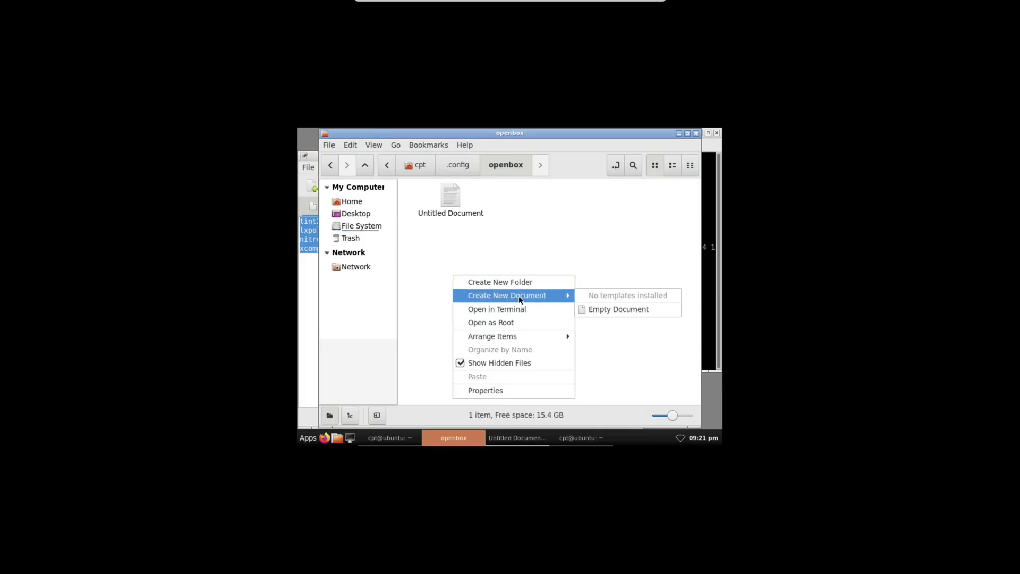
pyautogui.click(618, 312)
pyautogui.write('autostart')
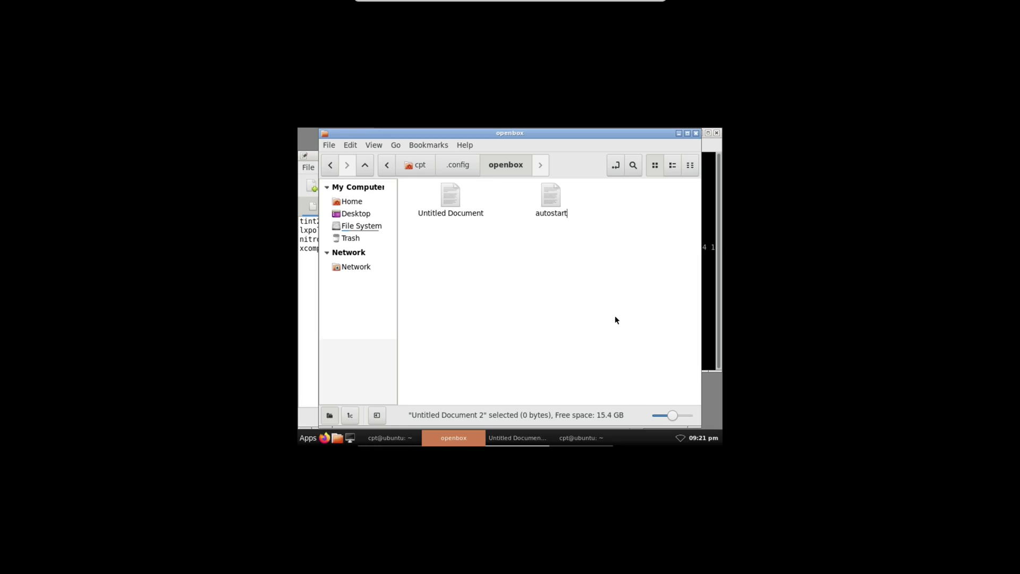
pyautogui.press('Return')
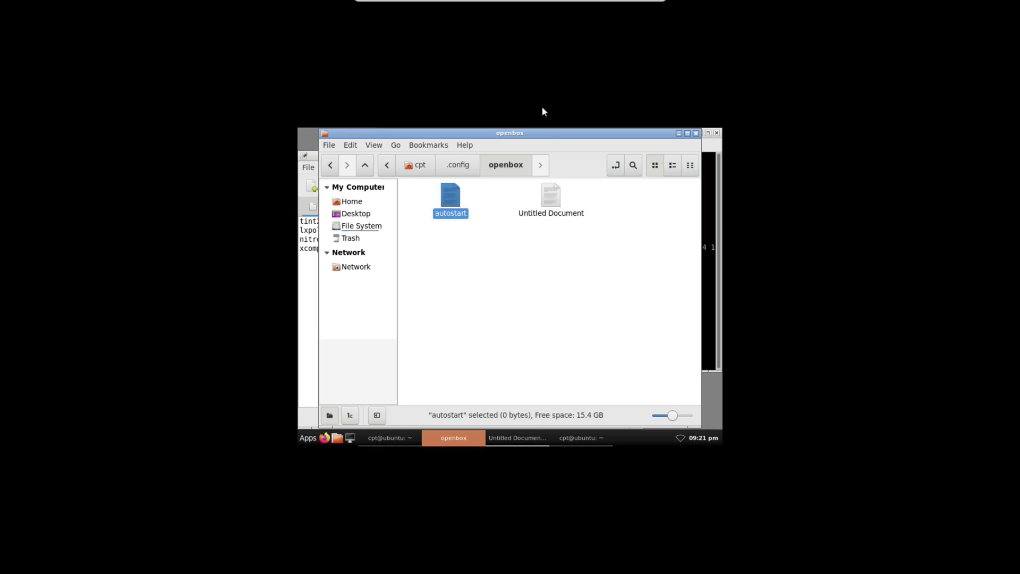
# Step: Paste the lines "tint2 &", "lxpolkit &", "nitrogen --restore &" and "xcompmgr &" into autostart, save it and close the editor
pyautogui.doubleClick(444, 197)
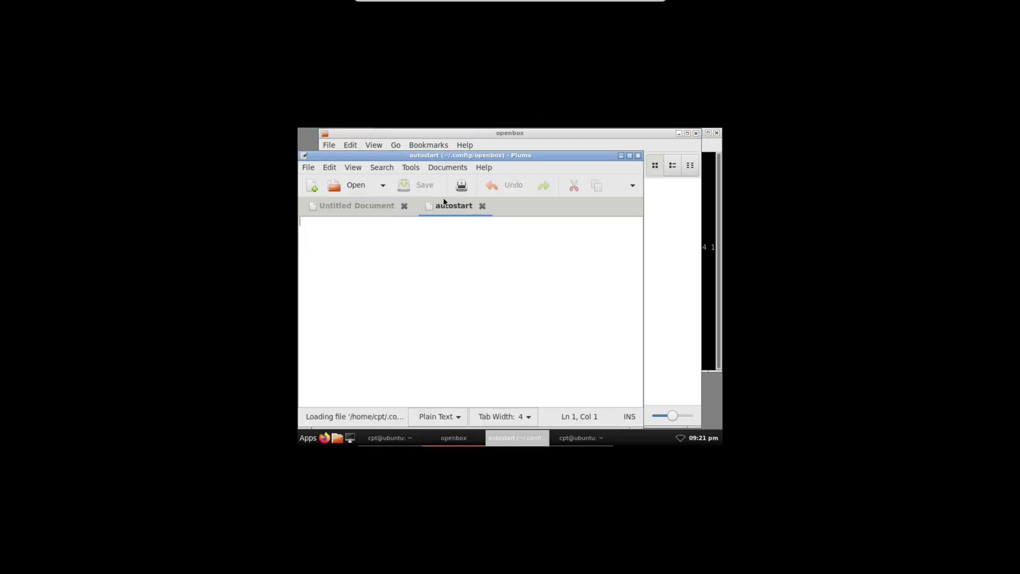
pyautogui.rightClick(356, 242)
pyautogui.click(388, 275)
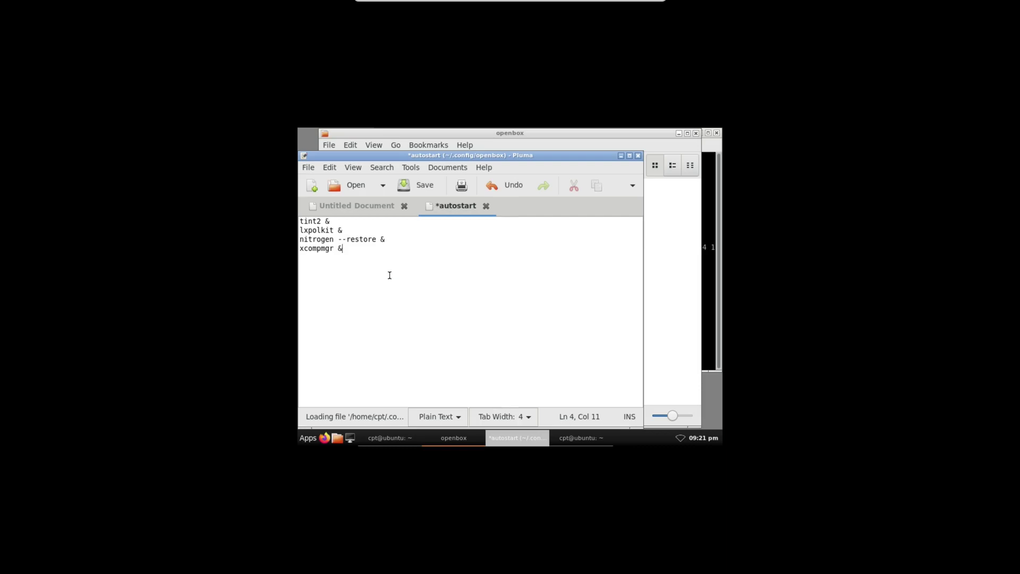
pyautogui.click(420, 185)
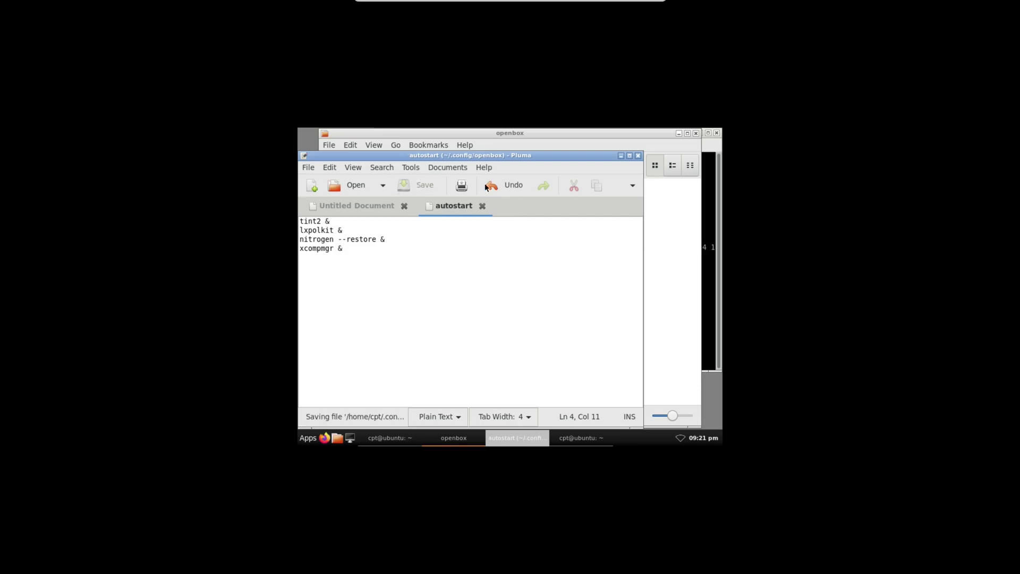
pyautogui.click(638, 155)
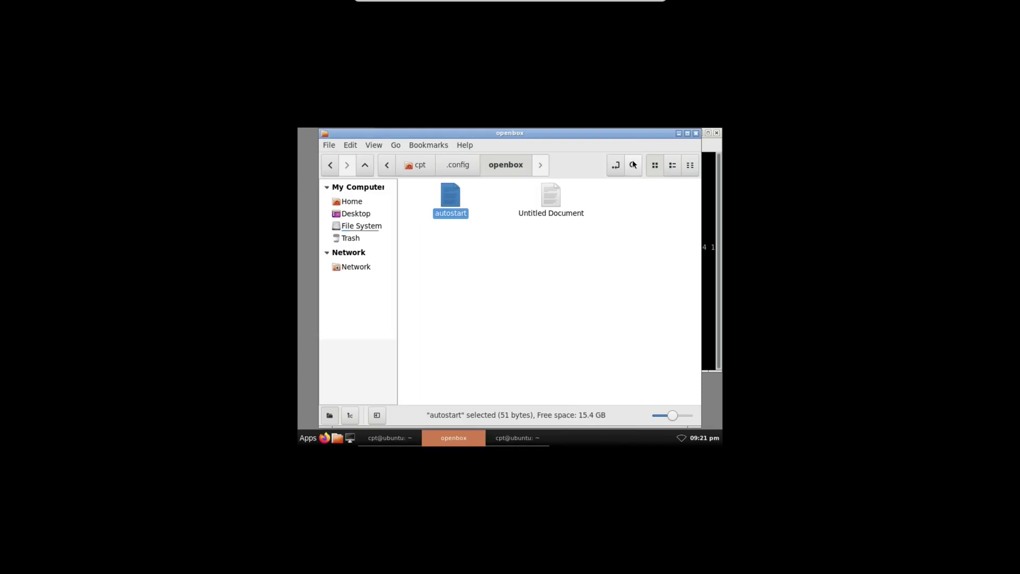
# Step: Close the file manager and both terminals, and relaunch tint2 from the run dialog opened with the panel's Apps button
pyautogui.click(696, 134)
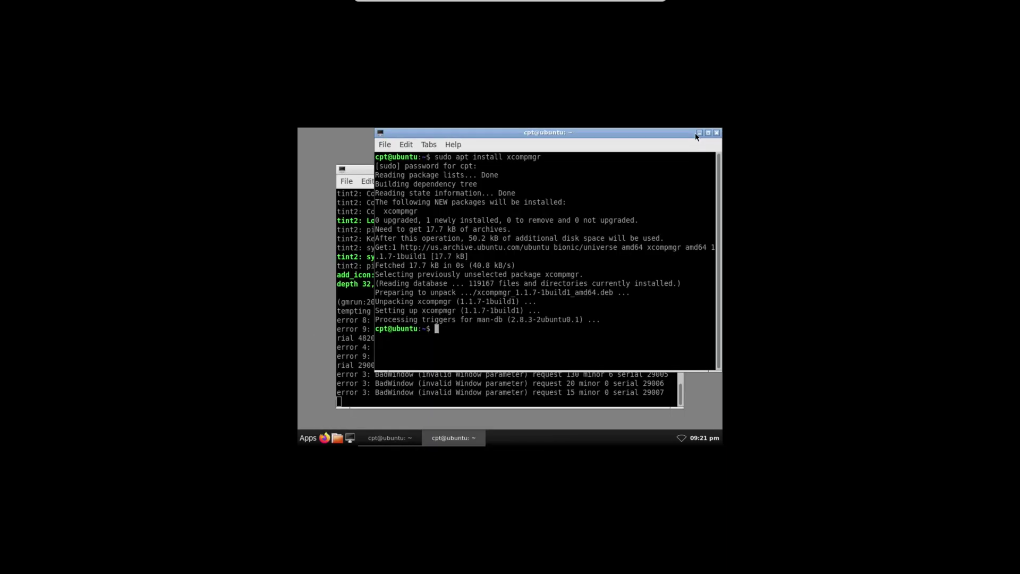
pyautogui.click(716, 133)
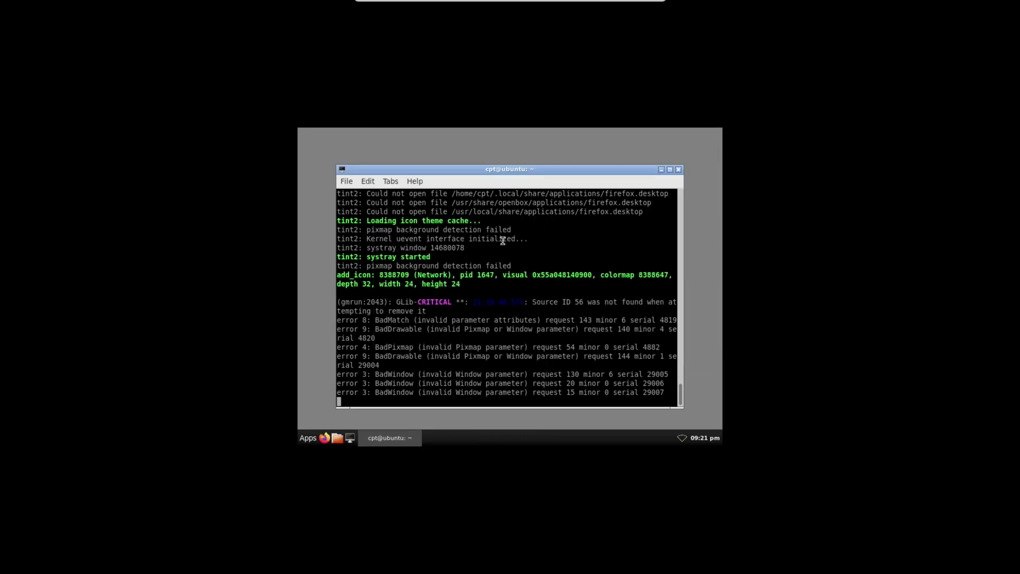
pyautogui.click(307, 439)
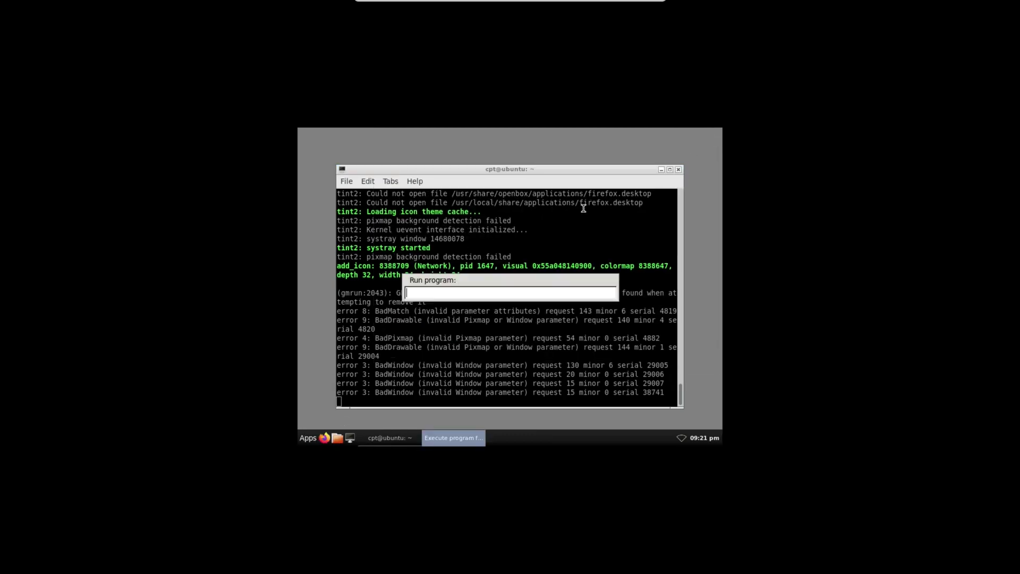
pyautogui.click(679, 169)
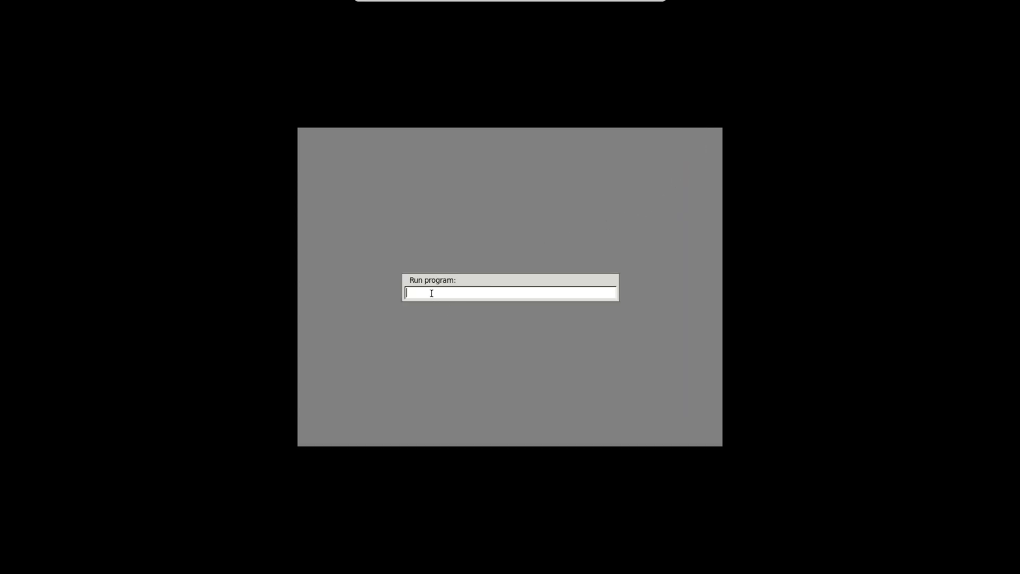
pyautogui.write('toi')
pyautogui.write('int2')
pyautogui.press('Return')
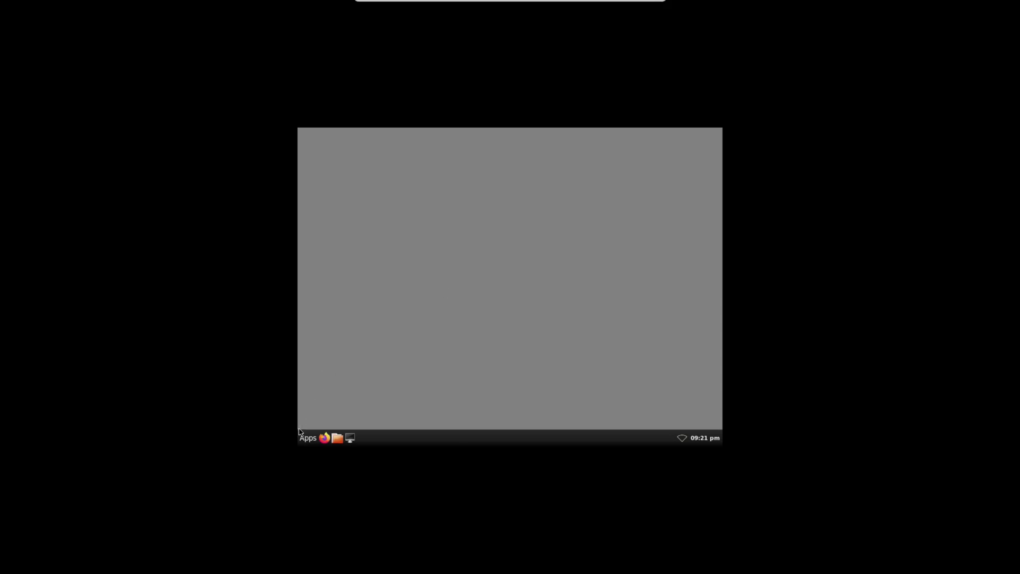
# Step: Run "sudo apt install xfce4-appfinder" in a new terminal and enter the sudo password
pyautogui.click(350, 437)
pyautogui.write('sudo apt install xfce4-appfinder')
pyautogui.press('Return')
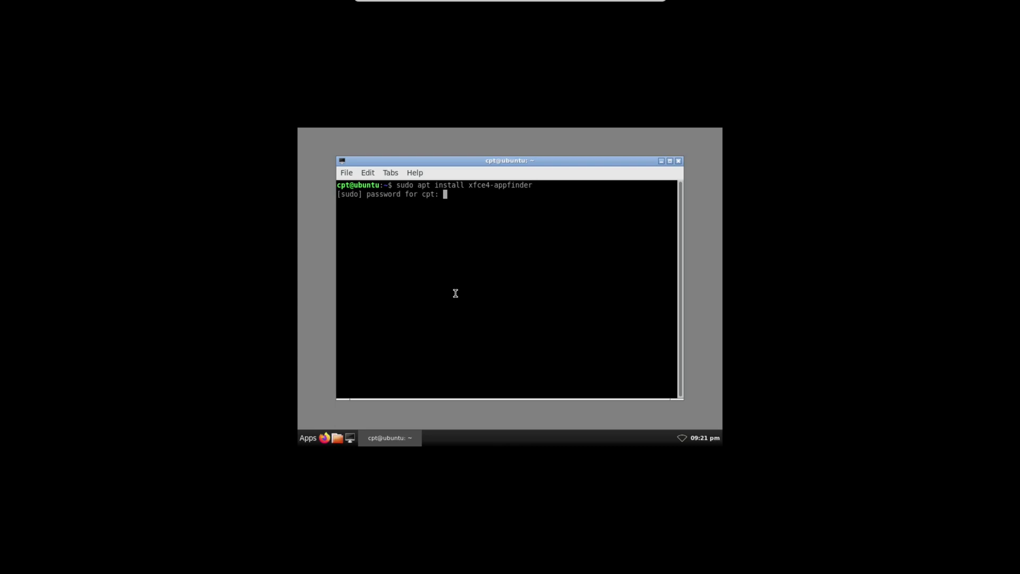
pyautogui.press('Return')
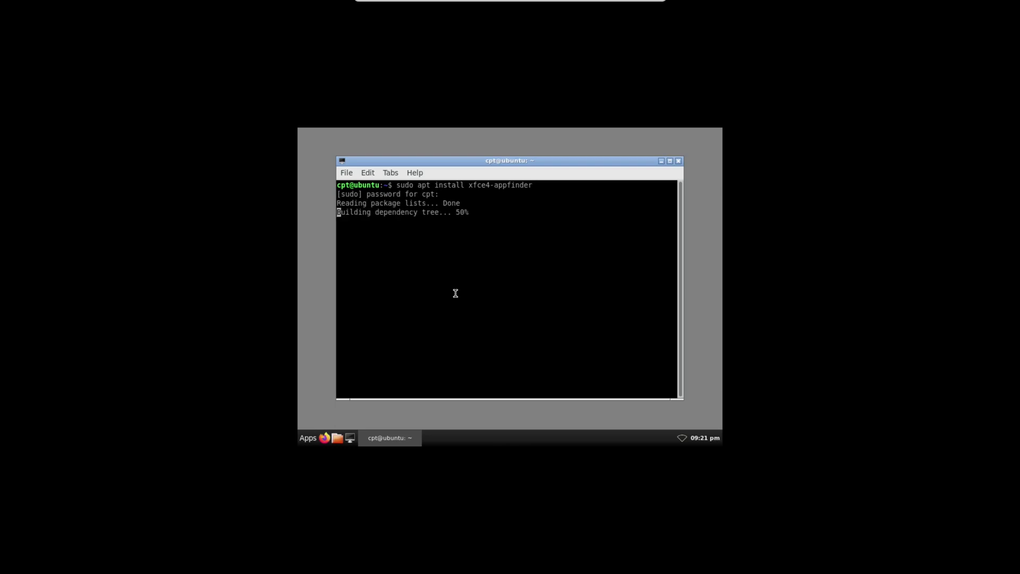
# Step: Confirm the xfce4-appfinder installation and open Application Finder with the panel's Apps button
pyautogui.write('y')
pyautogui.press('Return')
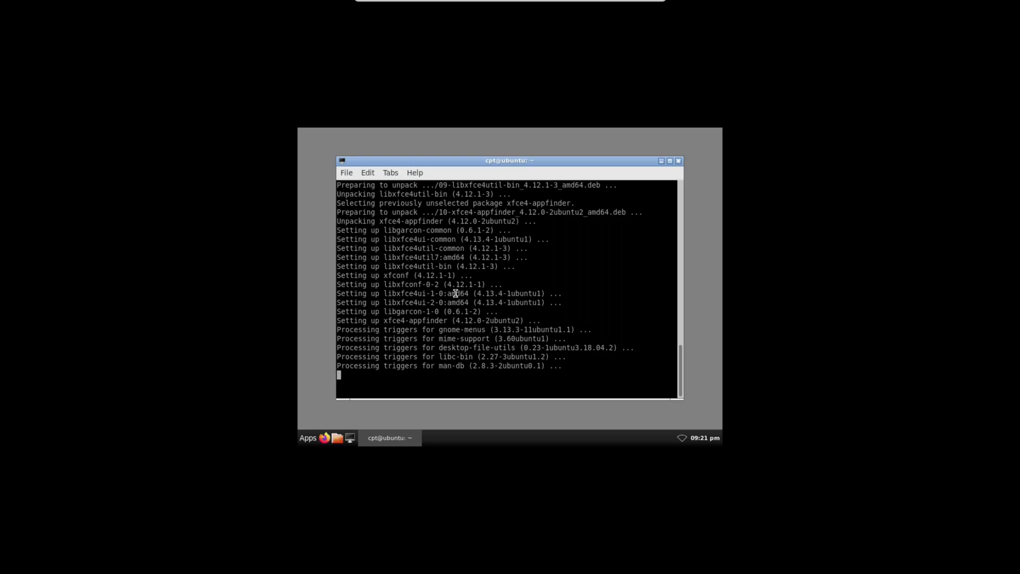
pyautogui.click(309, 439)
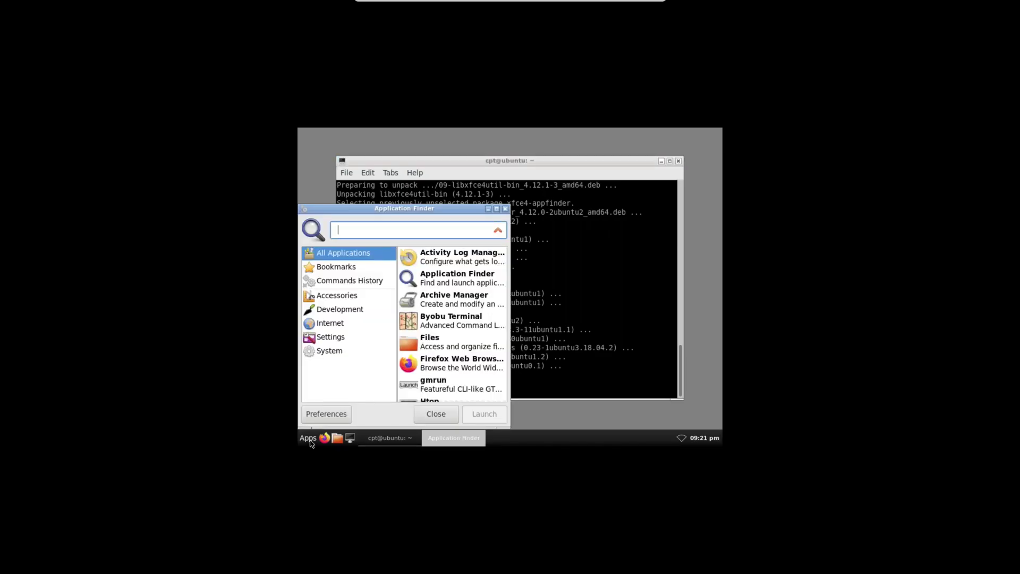
# Step: Close Application Finder and the terminal, and test the panel's Apps button once more before closing Application Finder again
pyautogui.click(462, 439)
pyautogui.click(395, 439)
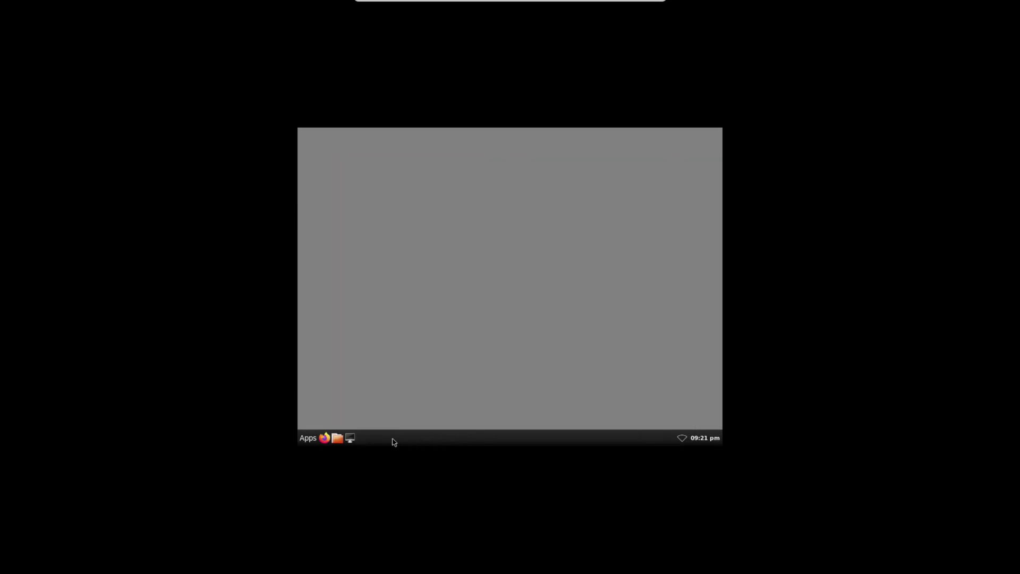
pyautogui.click(308, 438)
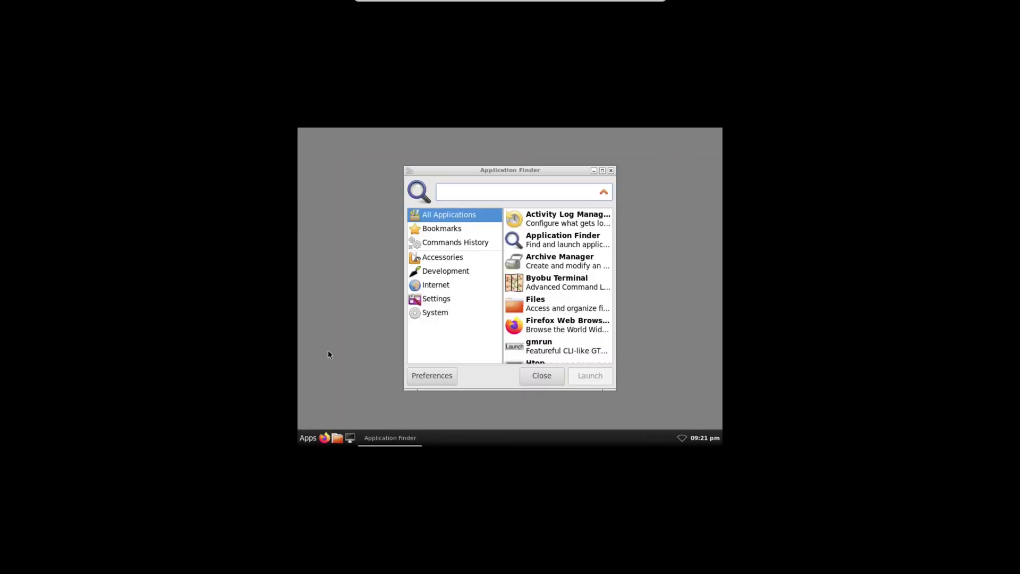
pyautogui.click(395, 437)
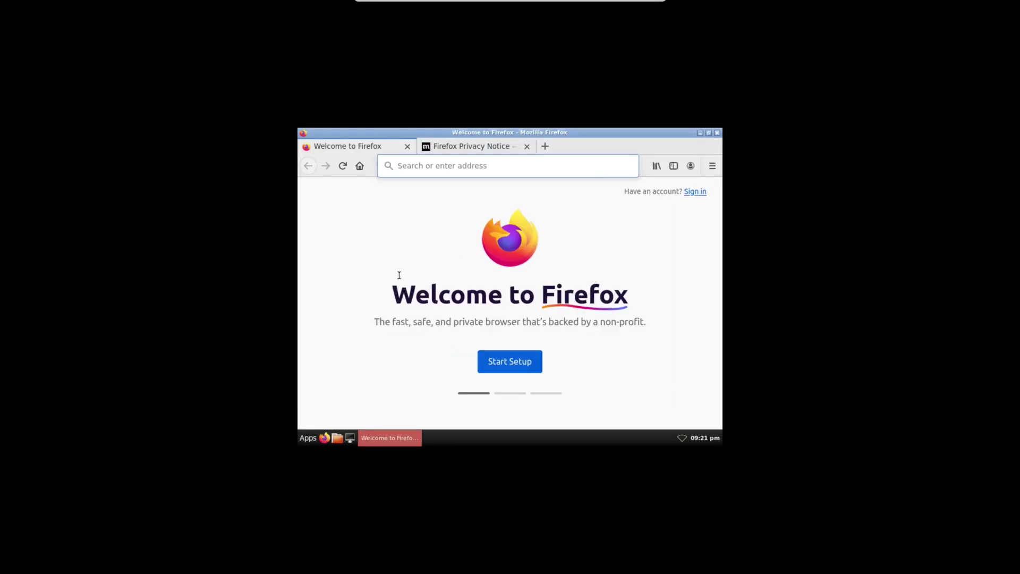
# Step: Search the web for "hd wallpapers" in Firefox
pyautogui.click(445, 166)
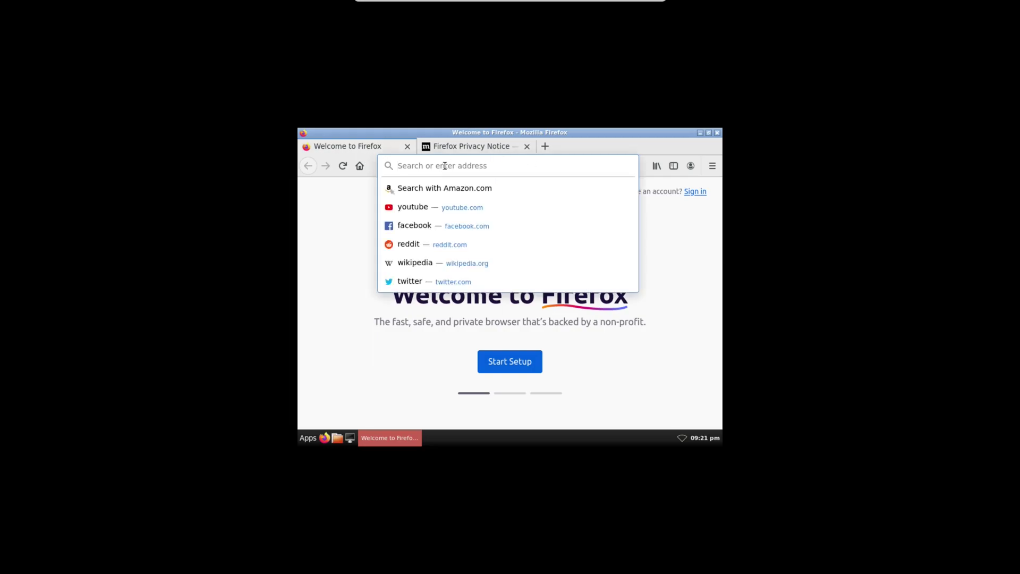
pyautogui.write('hd w')
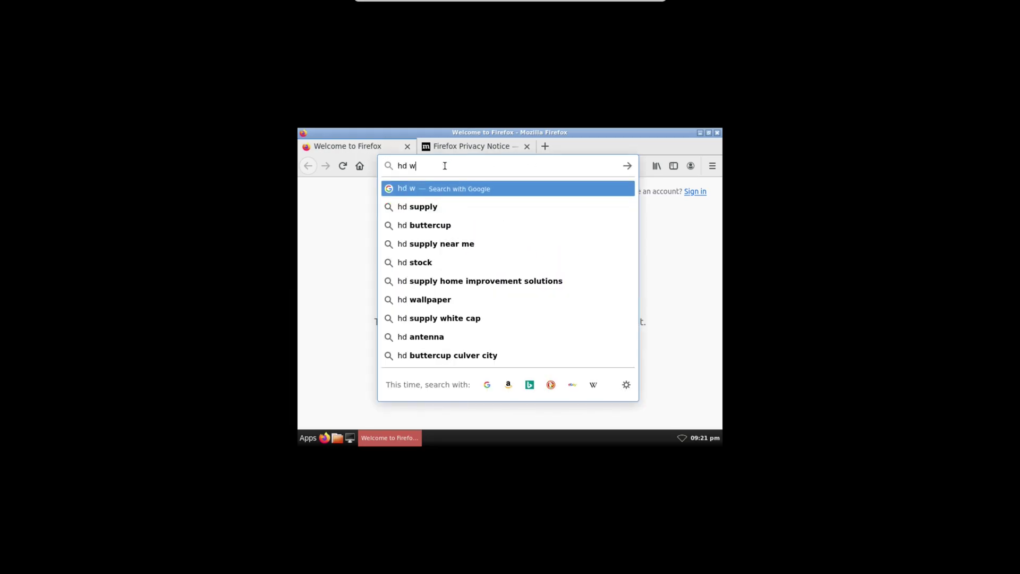
pyautogui.write('allpapers')
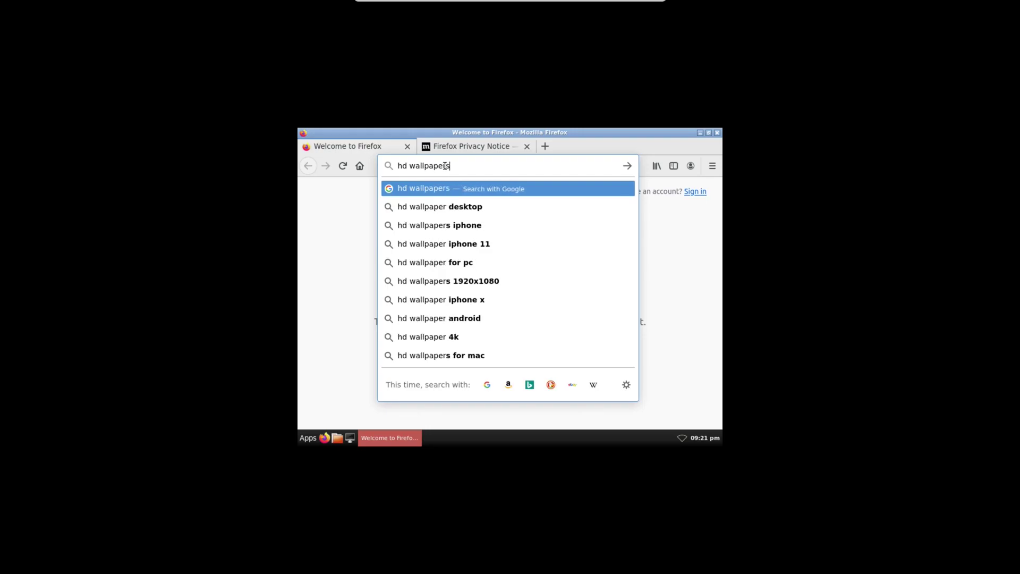
pyautogui.press('Return')
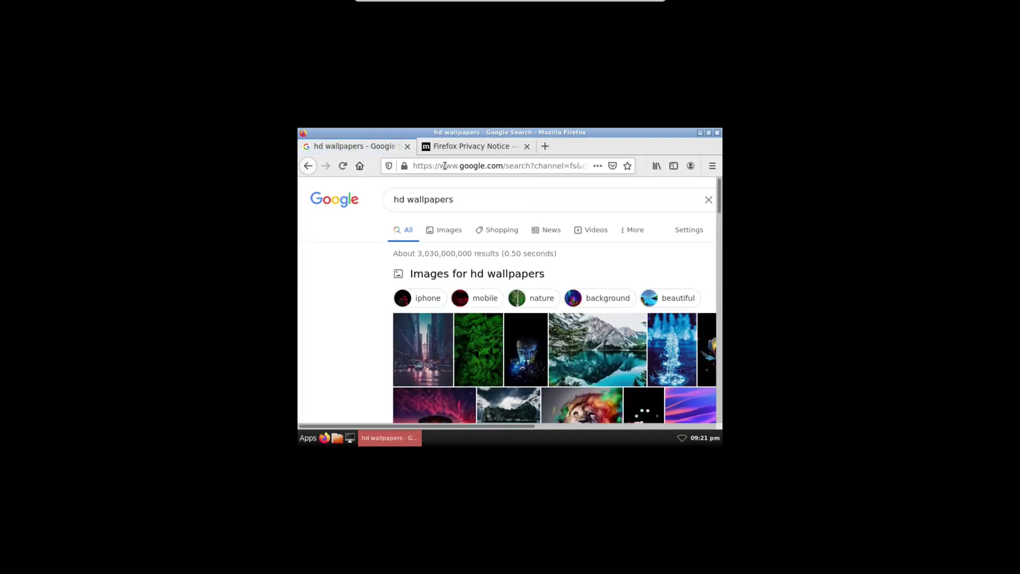
pyautogui.scroll(-2, 356, 304)
pyautogui.scroll(2, 355, 304)
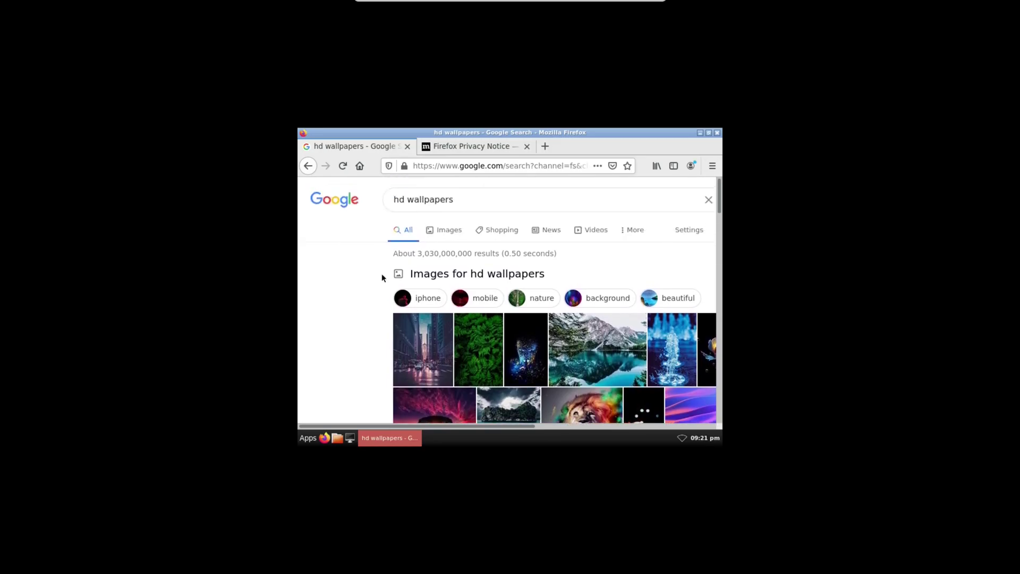
# Step: Switch to the image results and filter them by the Large size and the desktop suggestion
pyautogui.click(439, 230)
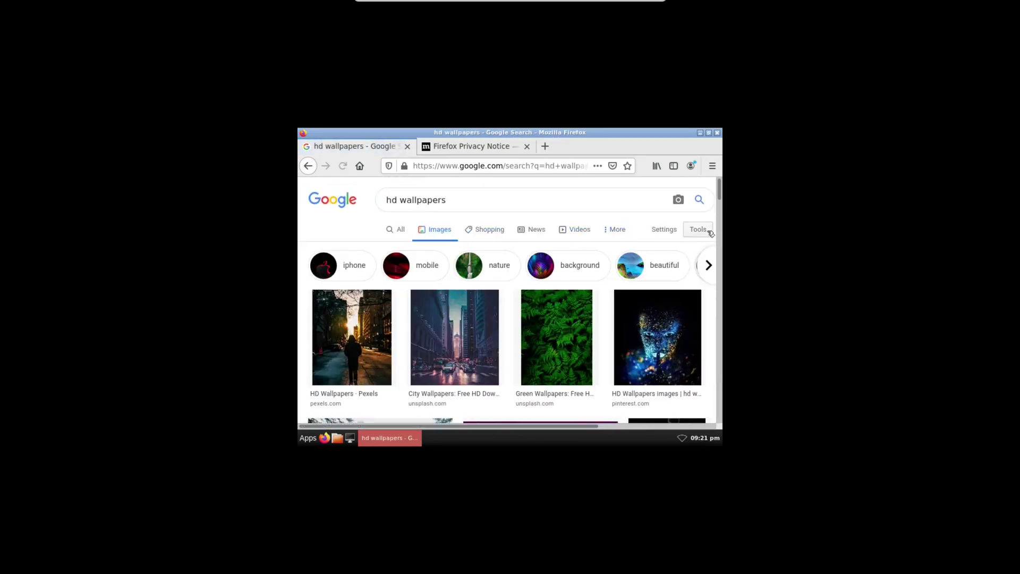
pyautogui.click(697, 229)
pyautogui.click(389, 249)
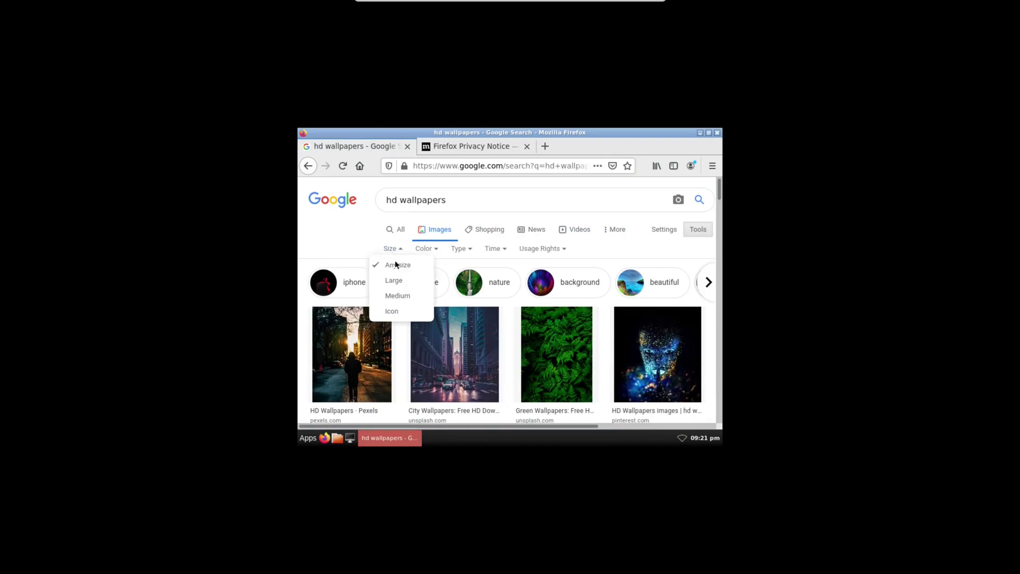
pyautogui.click(394, 280)
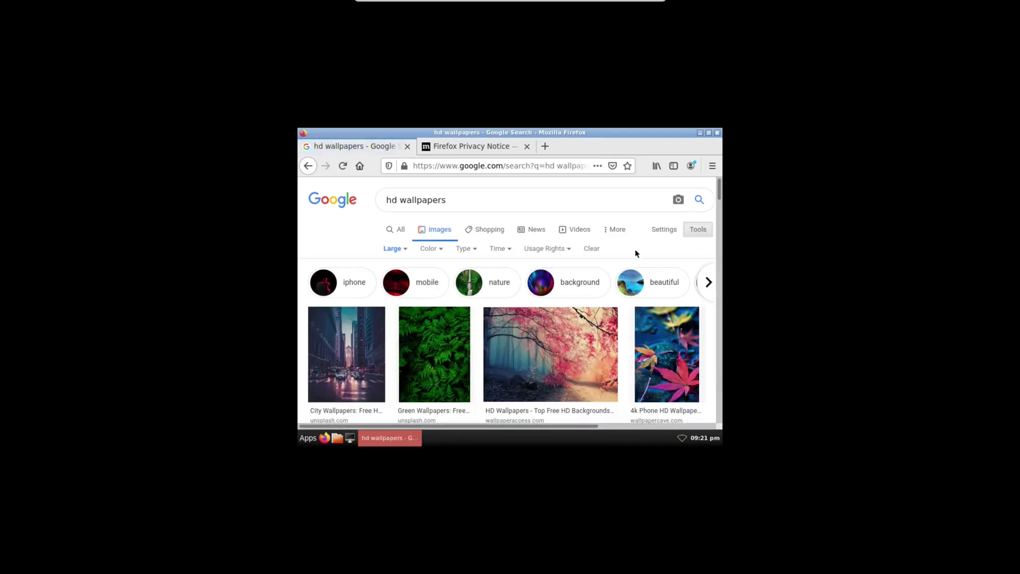
pyautogui.click(709, 282)
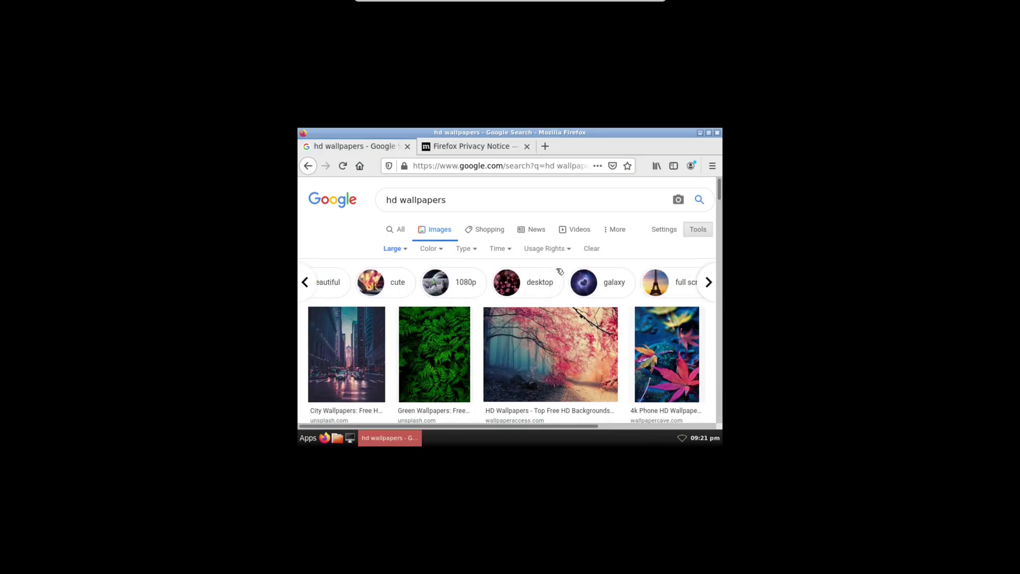
pyautogui.click(538, 283)
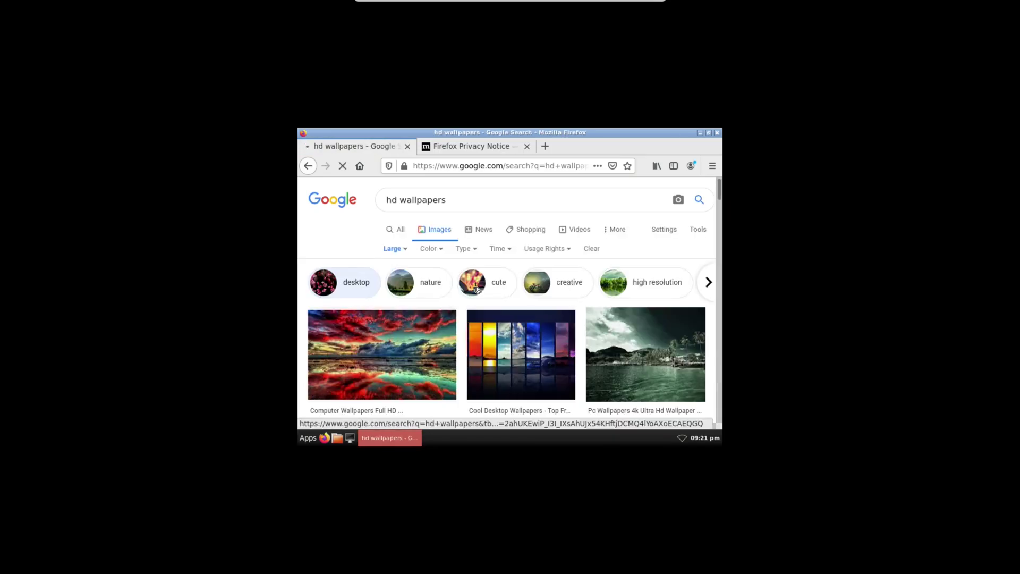
# Step: Save the blue light bulbs wallpaper as 1.jpg in a new folder named walls inside Pictures
pyautogui.scroll(-3, 504, 269)
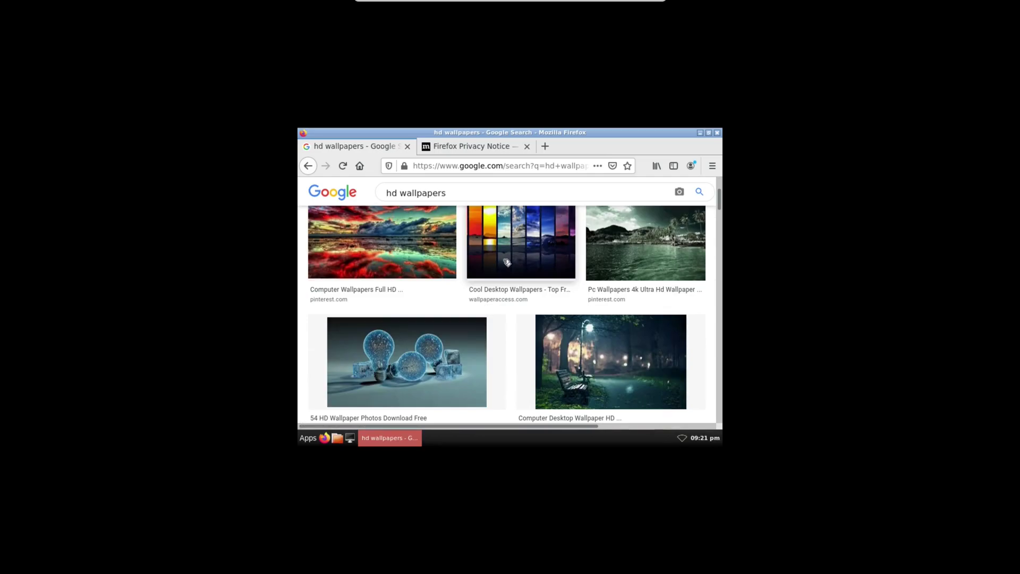
pyautogui.click(364, 364)
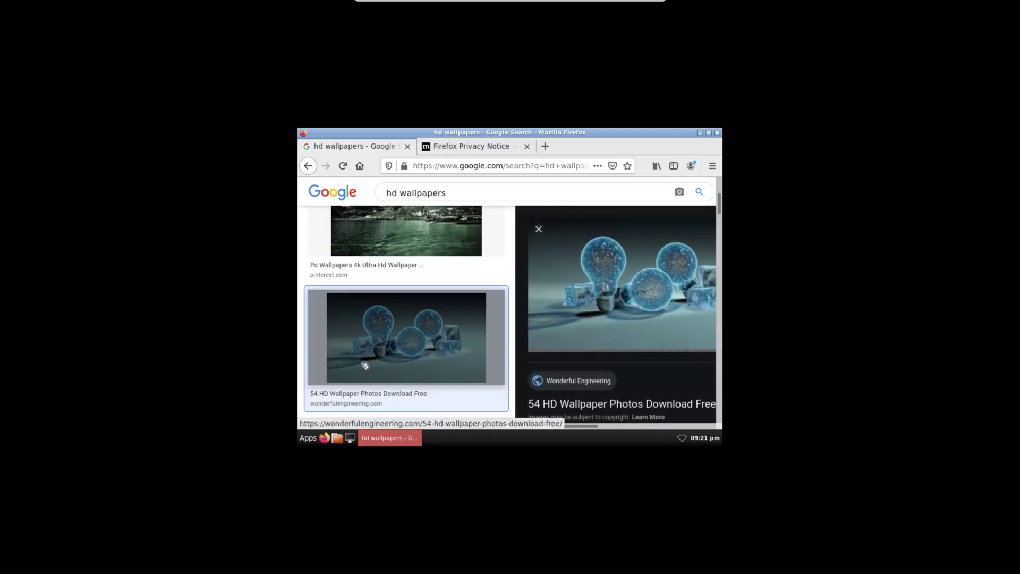
pyautogui.rightClick(570, 306)
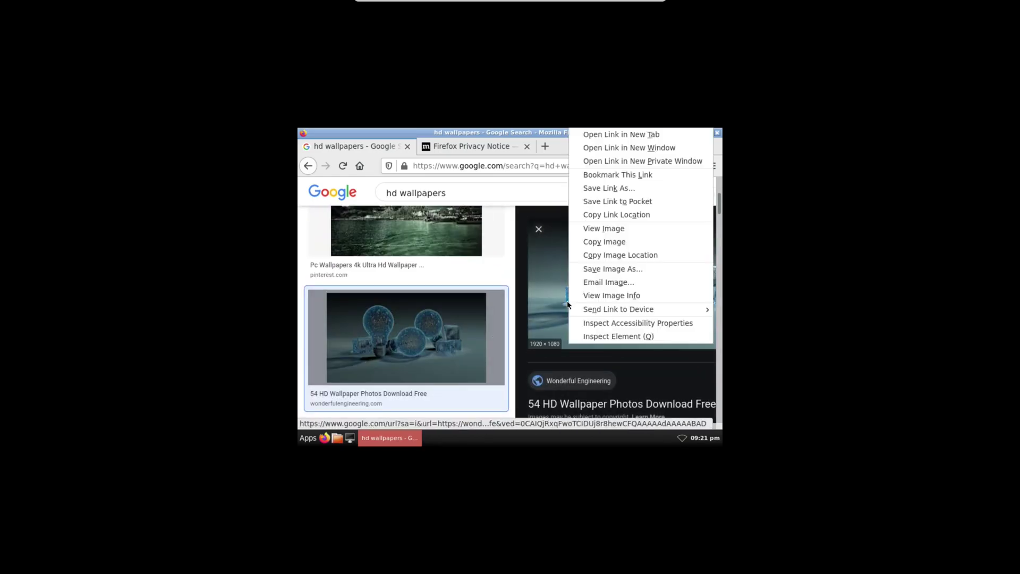
pyautogui.click(620, 274)
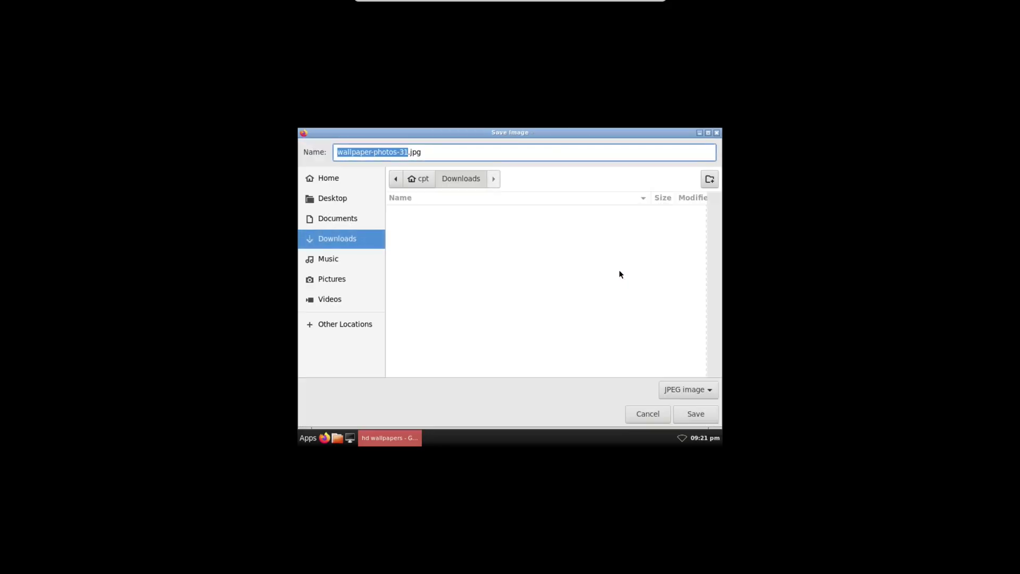
pyautogui.write('1')
pyautogui.click(336, 279)
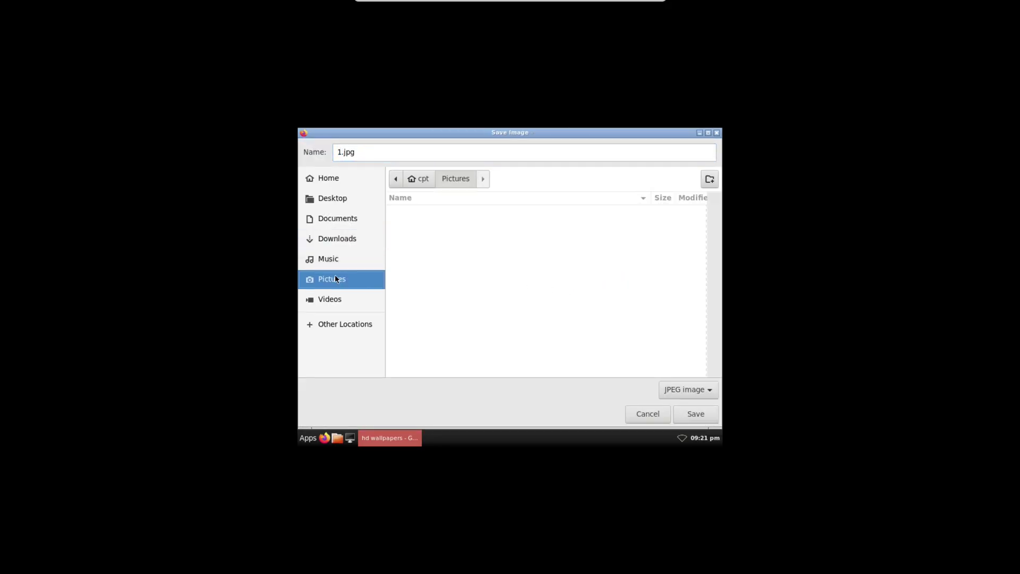
pyautogui.click(709, 179)
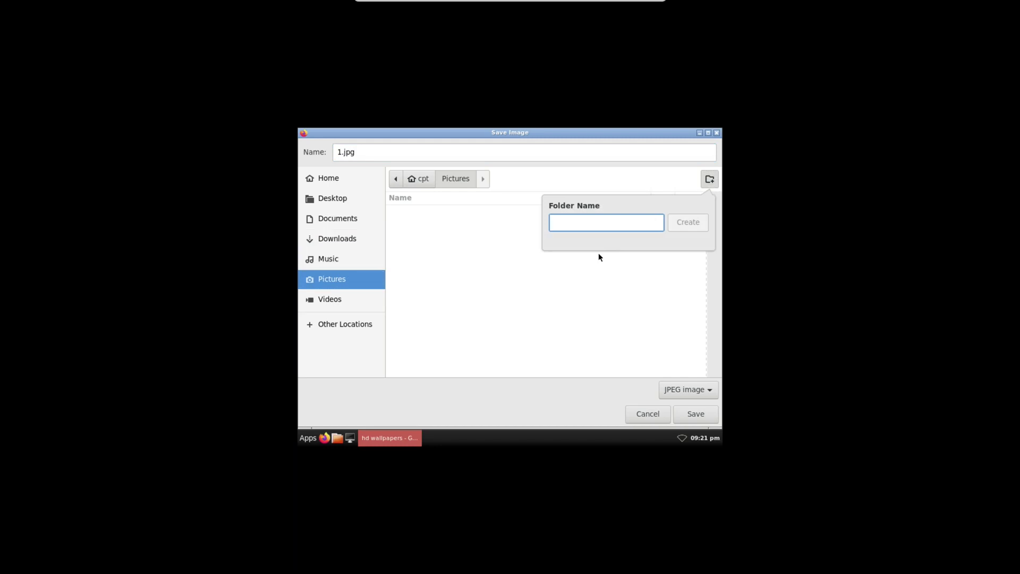
pyautogui.write('walls')
pyautogui.press('Return')
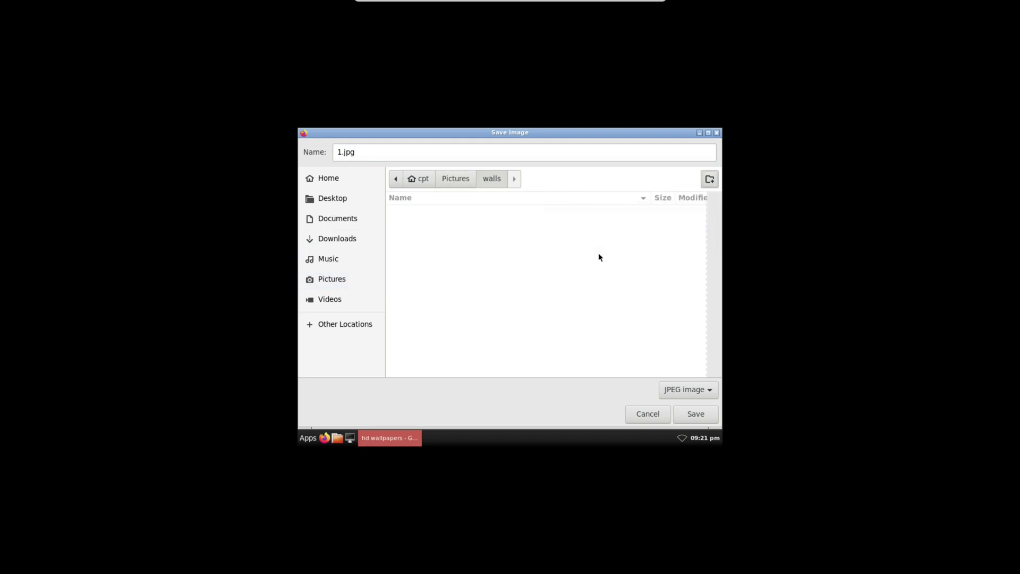
pyautogui.click(696, 413)
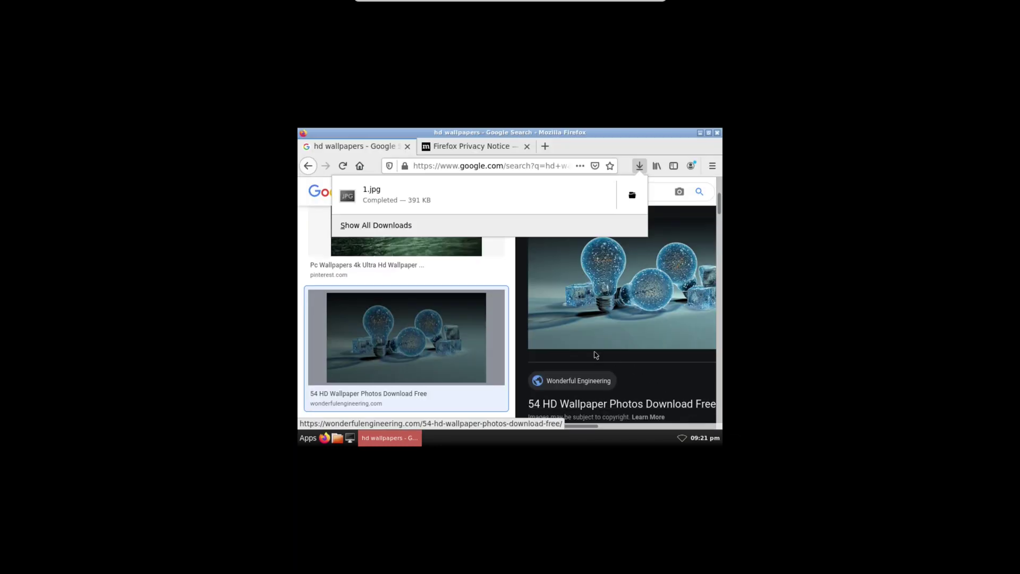
# Step: Open the preview of the wallpaper showing a park bench and street lamp at night
pyautogui.scroll(-3, 428, 329)
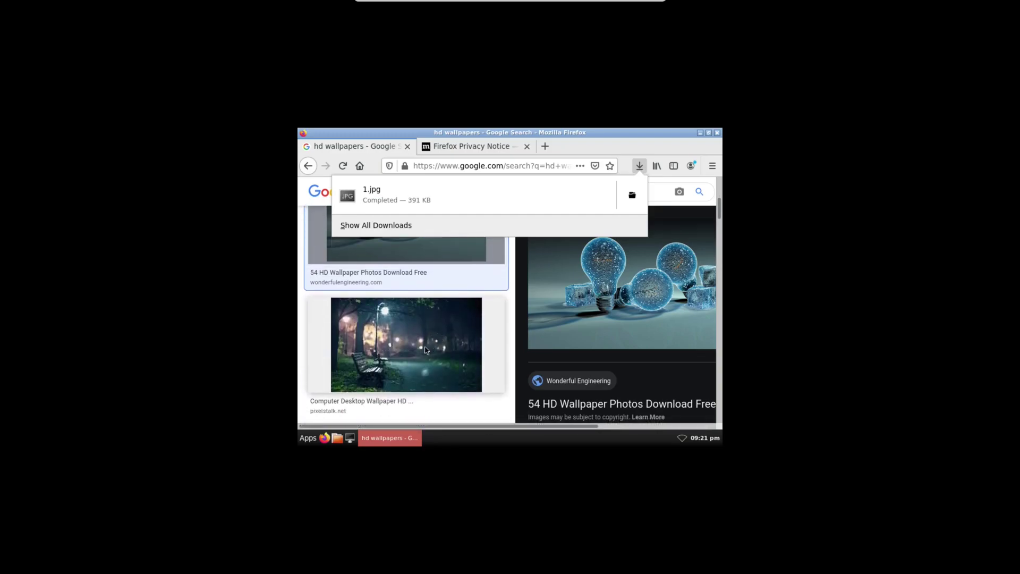
pyautogui.click(428, 348)
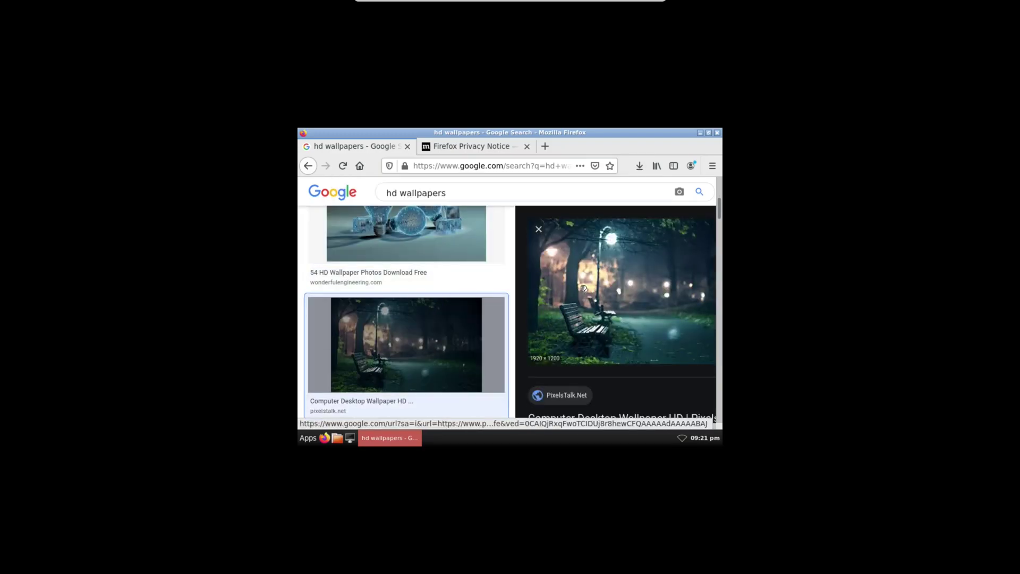
# Step: Try to save the park bench wallpaper through the page save dialog as 2.html in the walls folder
pyautogui.hotkey('ctrl', 's')
pyautogui.write('2')
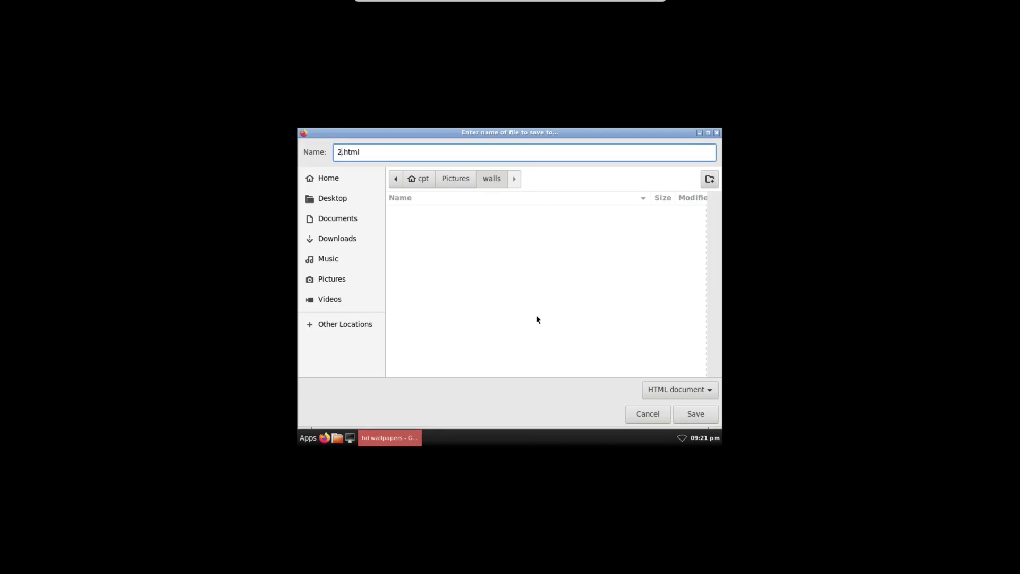
pyautogui.click(691, 414)
# Step: Save the previewed park bench image itself as 2.jpg in the walls folder
pyautogui.rightClick(593, 301)
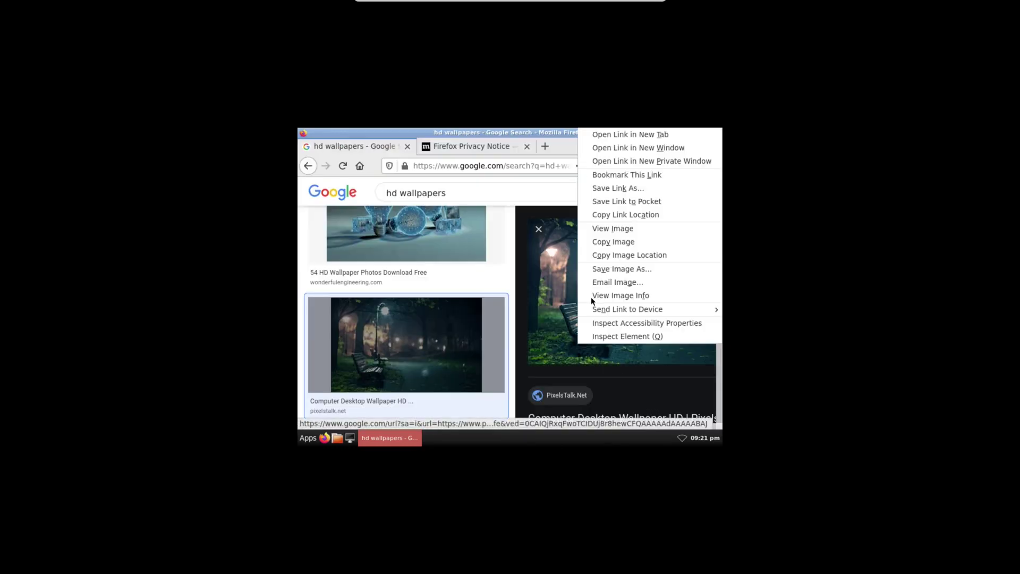
pyautogui.click(614, 269)
pyautogui.write('2')
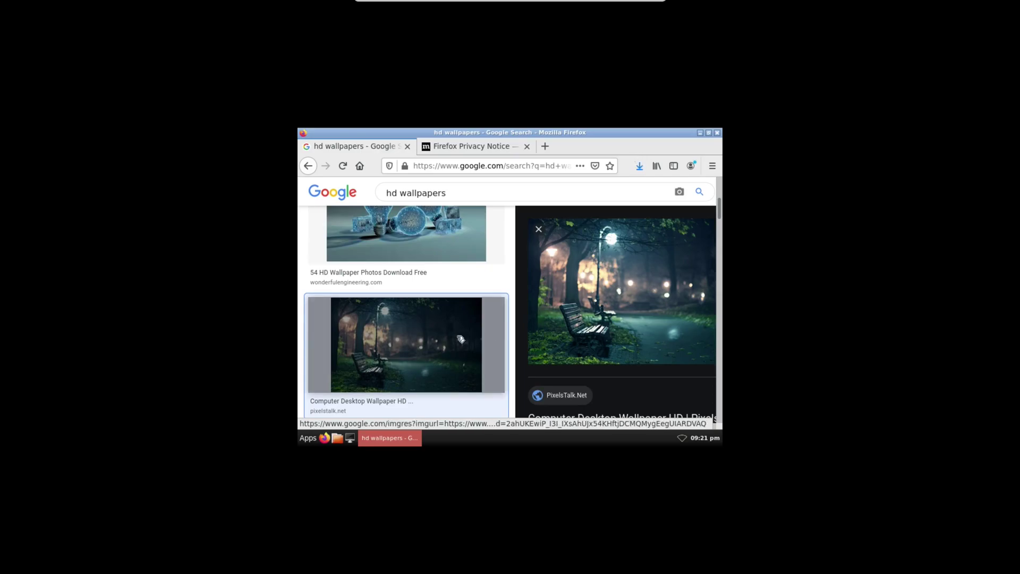
# Step: Find the blue-green wallpaper with a dark wet pebble and save its image as 3.jpeg in the walls folder
pyautogui.scroll(-4, 461, 337)
pyautogui.scroll(-10, 457, 338)
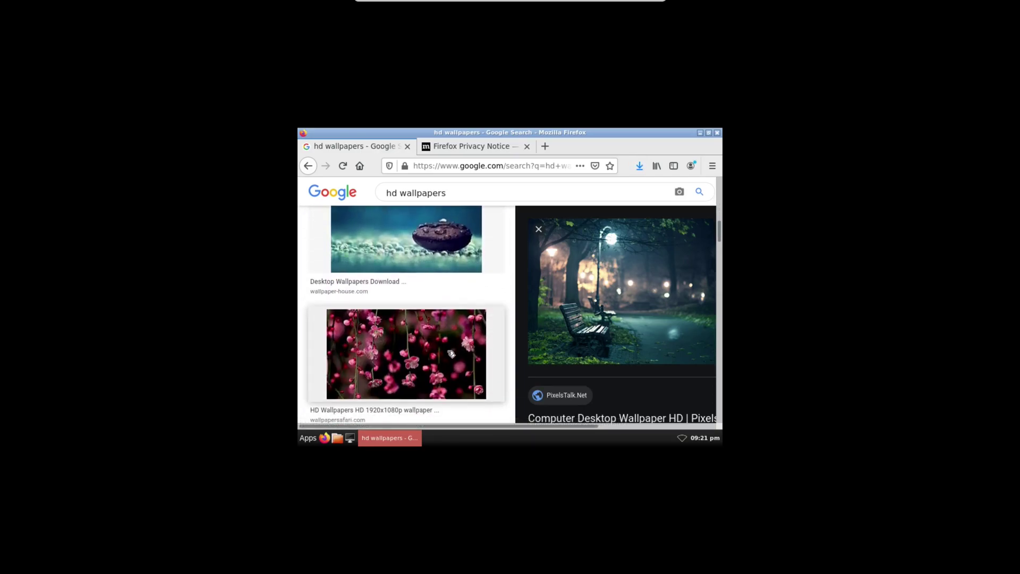
pyautogui.scroll(2, 448, 350)
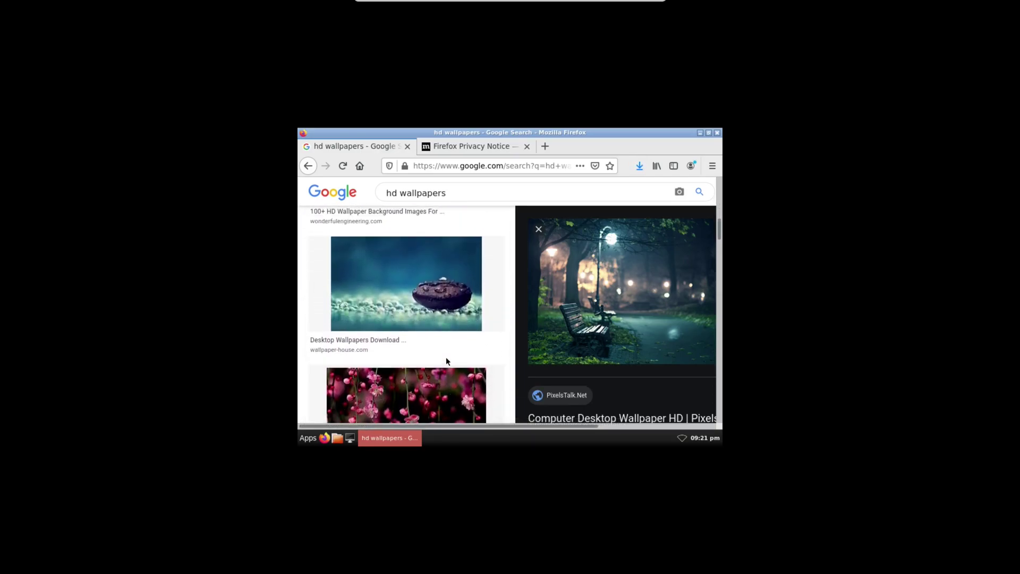
pyautogui.click(403, 270)
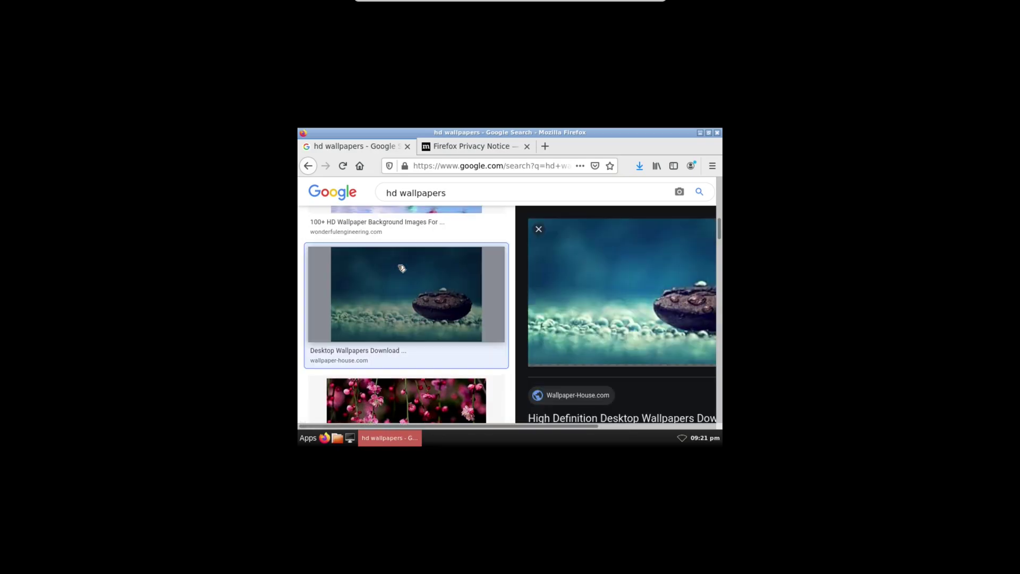
pyautogui.rightClick(574, 287)
pyautogui.click(596, 371)
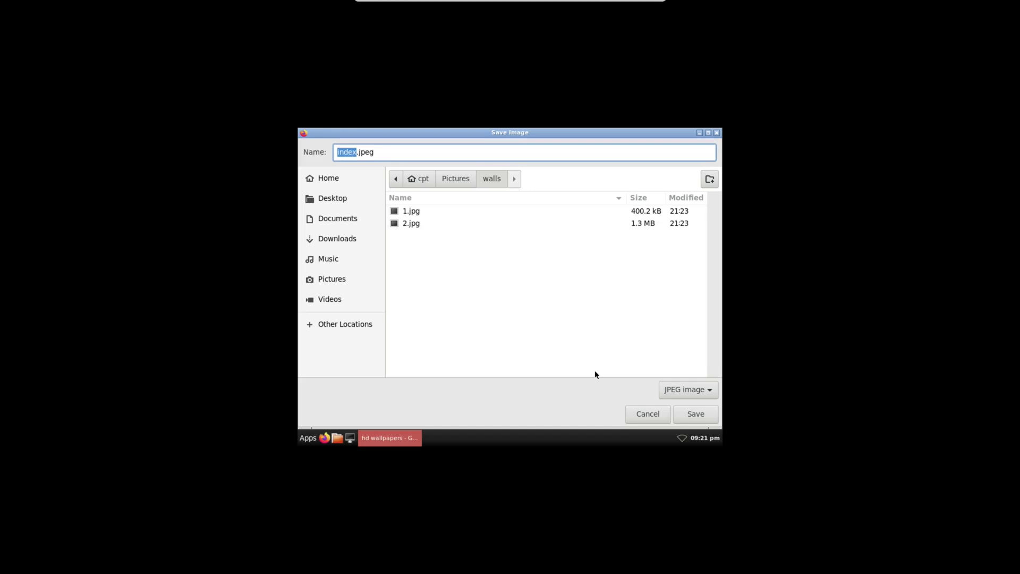
pyautogui.write('3')
pyautogui.click(695, 414)
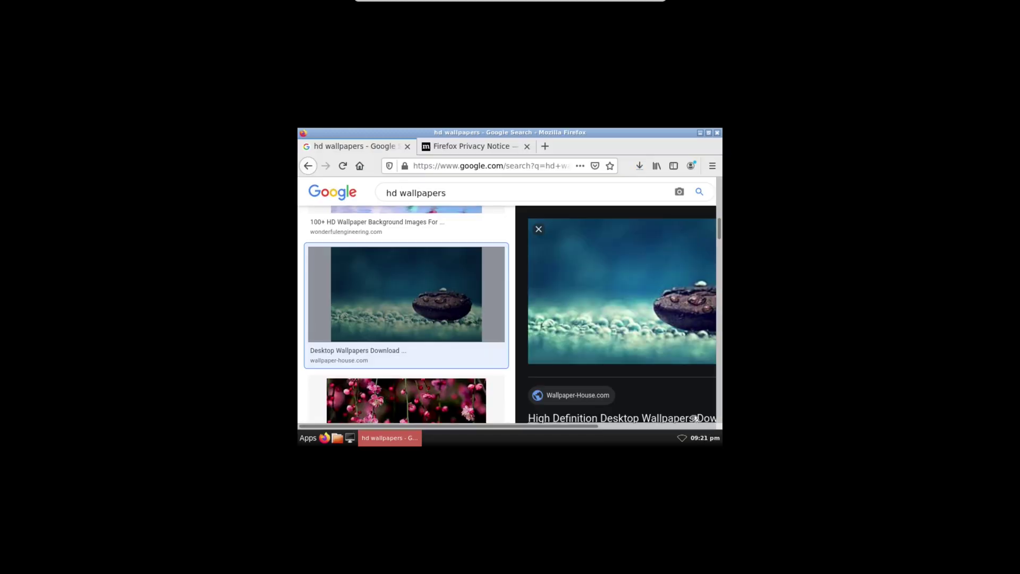
# Step: Find the coastal sunset wallpaper with rocks in turquoise sea and save its image as 3.jpg in the walls folder
pyautogui.scroll(-5, 419, 314)
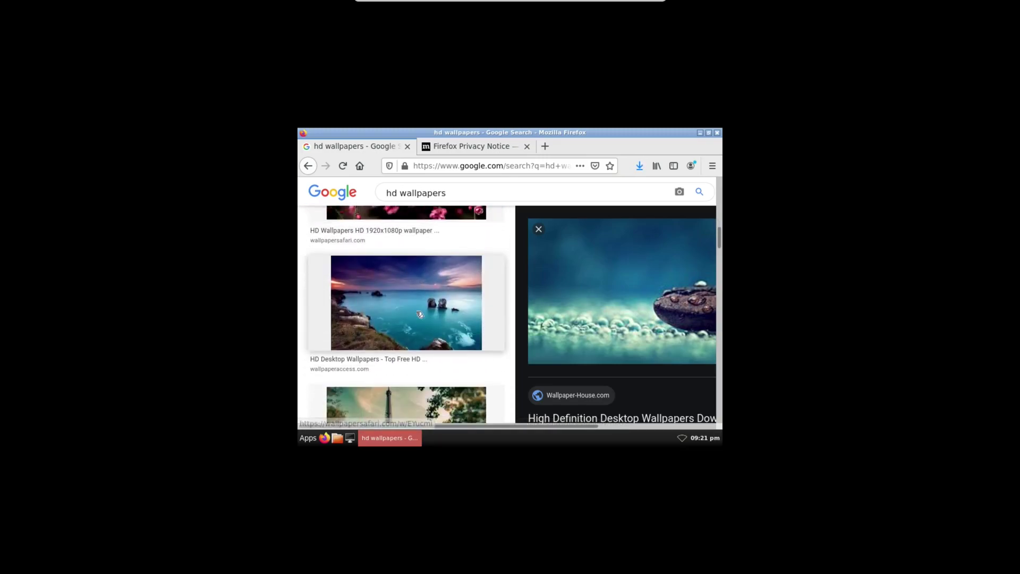
pyautogui.click(419, 315)
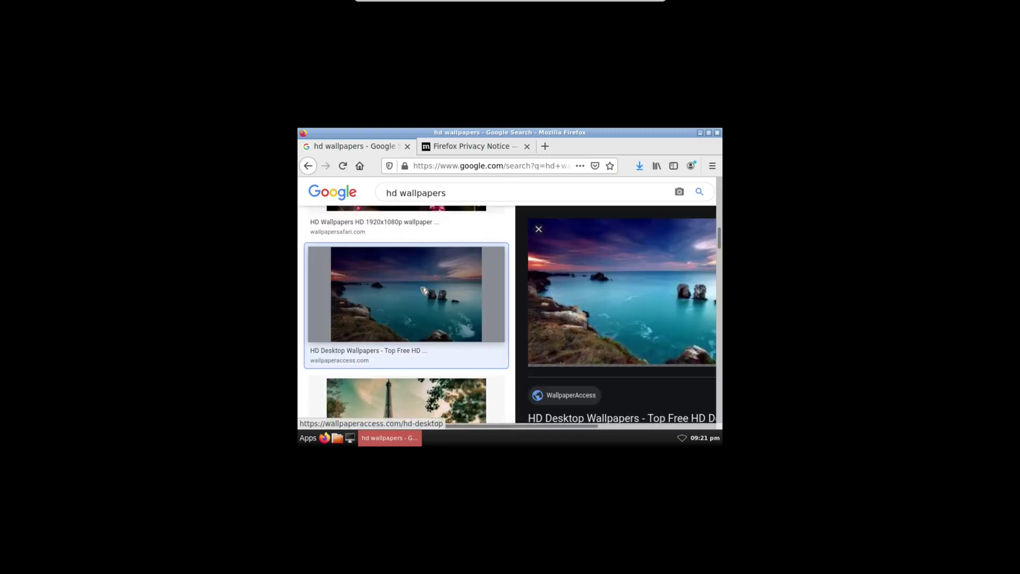
pyautogui.rightClick(608, 285)
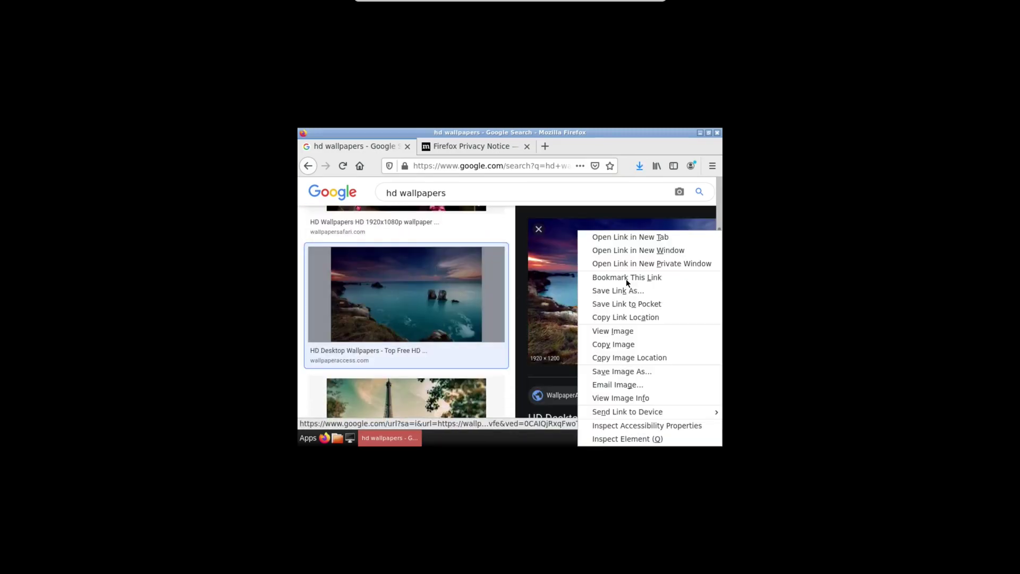
pyautogui.click(611, 371)
pyautogui.write('3')
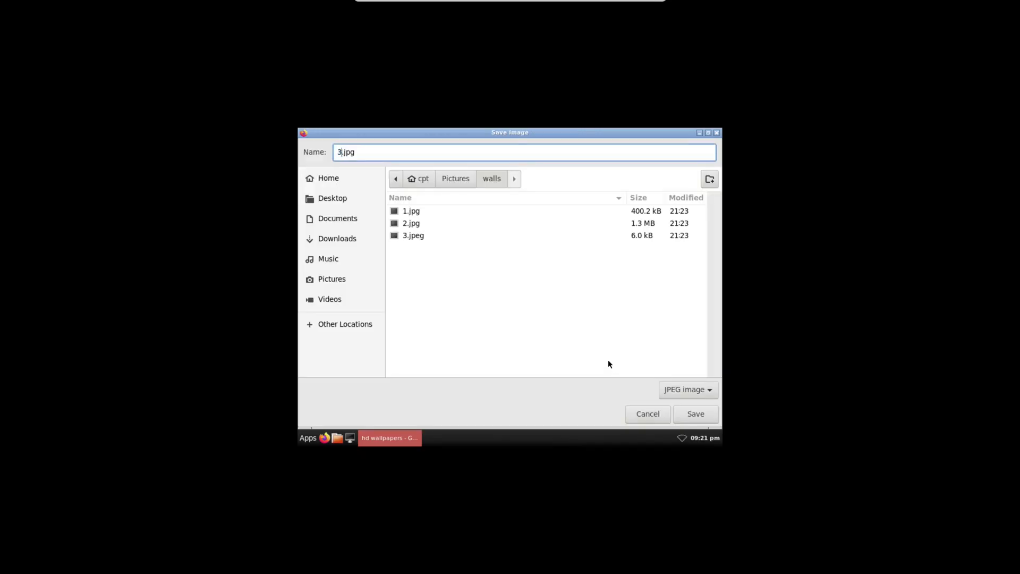
pyautogui.press('Return')
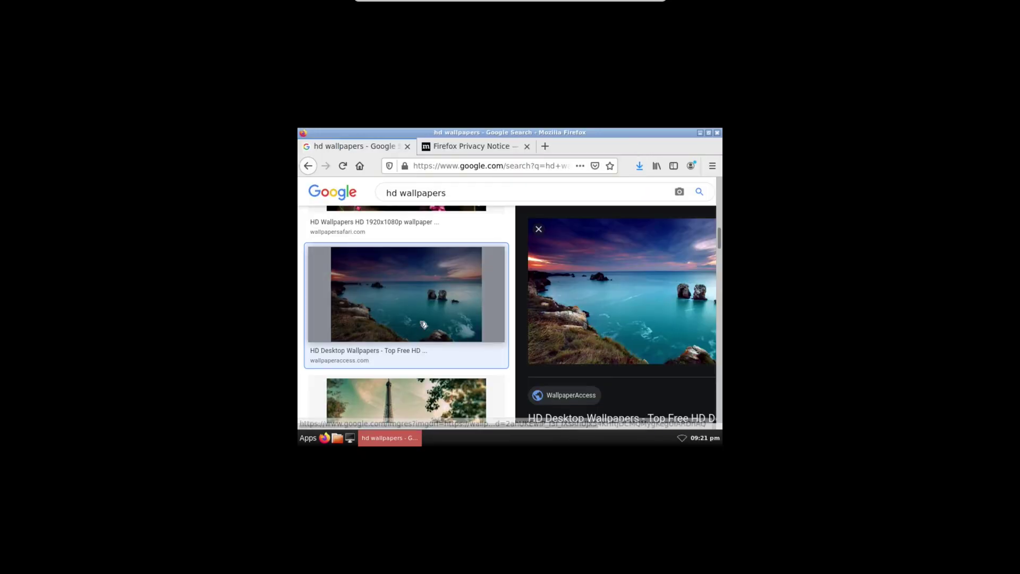
# Step: Open the Eiffel Tower wallpaper and save its image as 4.jpg in the walls folder
pyautogui.scroll(-3, 419, 319)
pyautogui.click(410, 279)
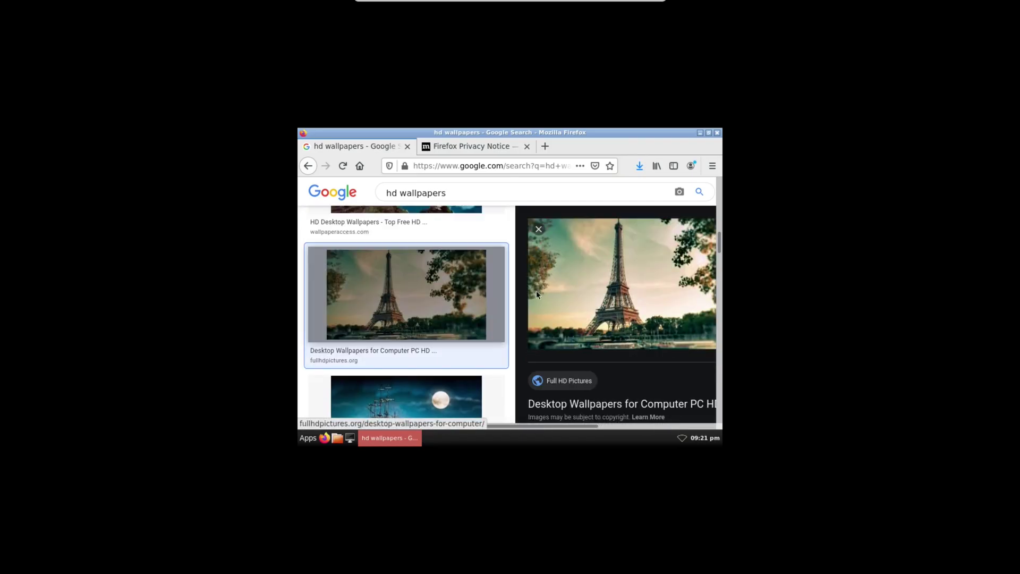
pyautogui.rightClick(580, 296)
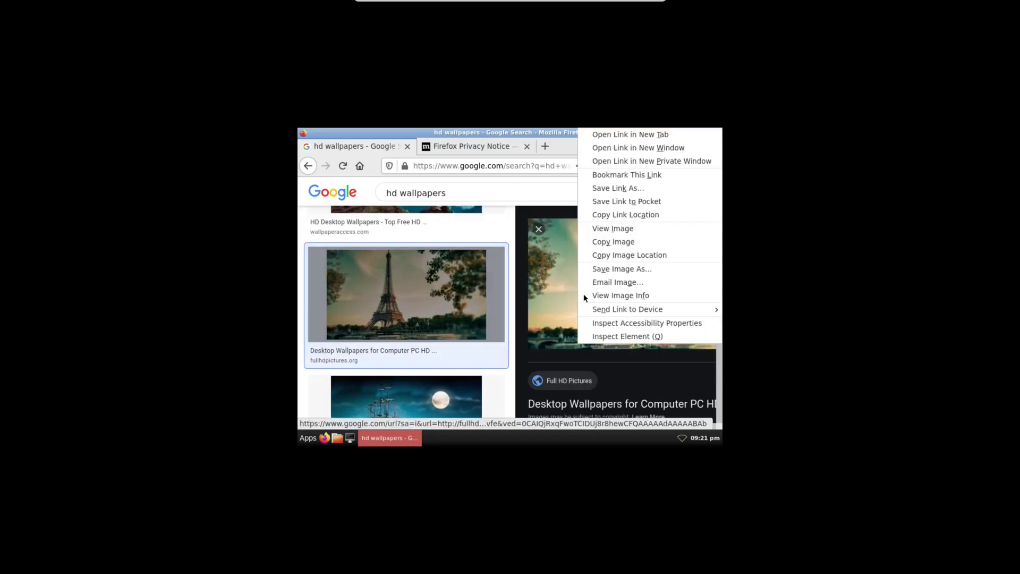
pyautogui.click(609, 268)
pyautogui.write('4')
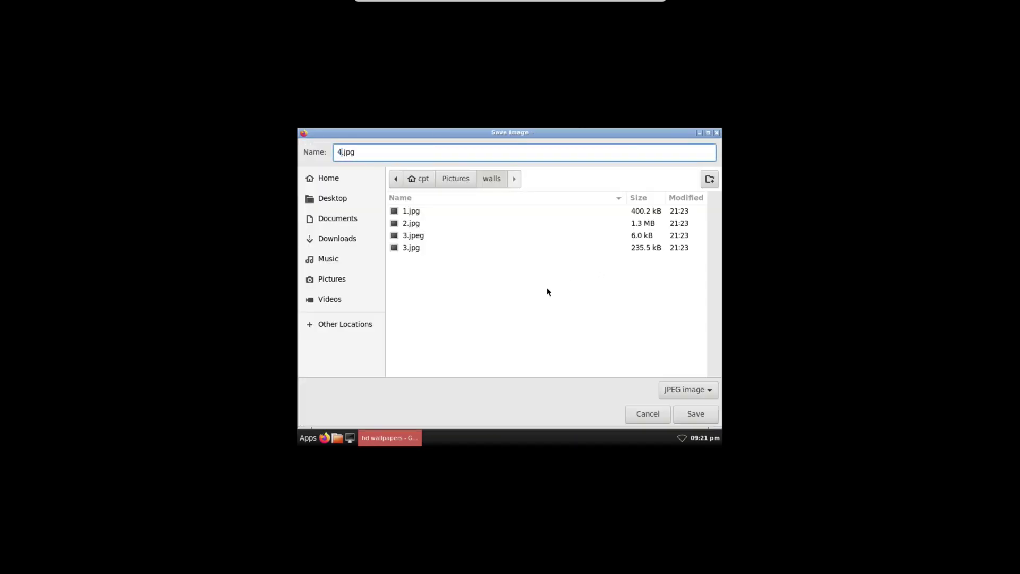
pyautogui.press('Return')
# Step: Open the wallpaper of a sailing ship under a full moon and save its image as 5.jpg in the walls folder
pyautogui.scroll(-5, 442, 340)
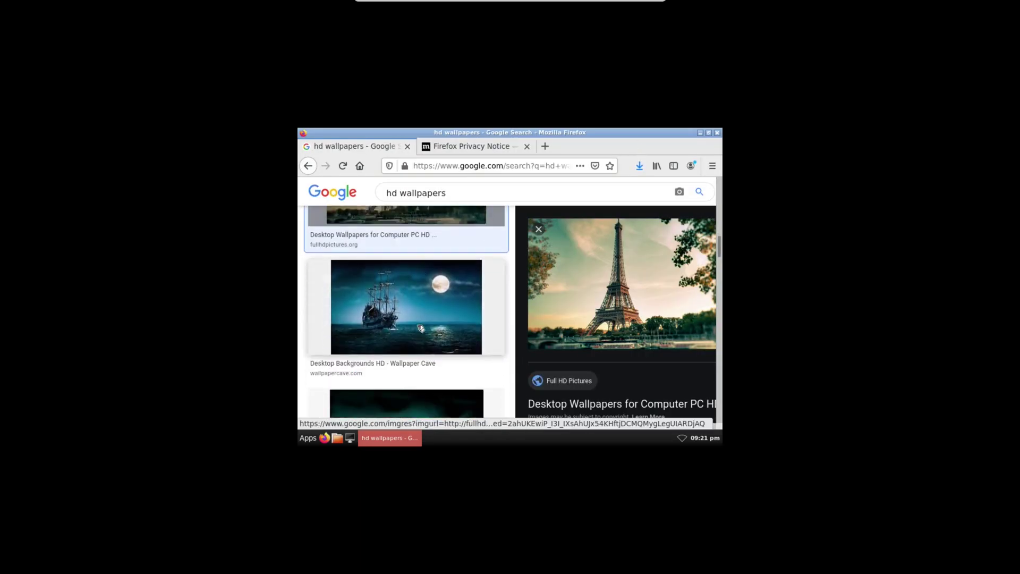
pyautogui.click(391, 286)
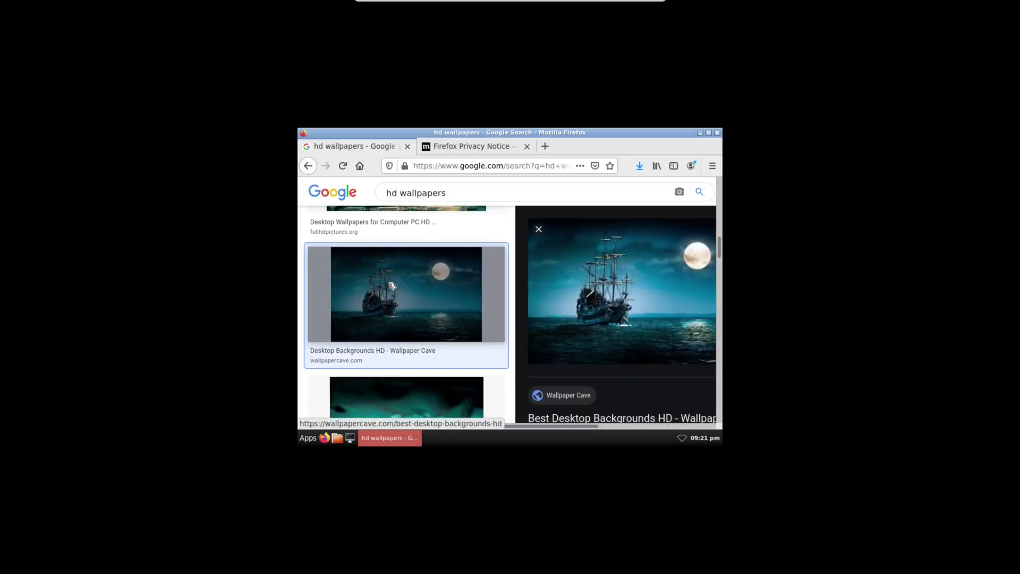
pyautogui.rightClick(616, 293)
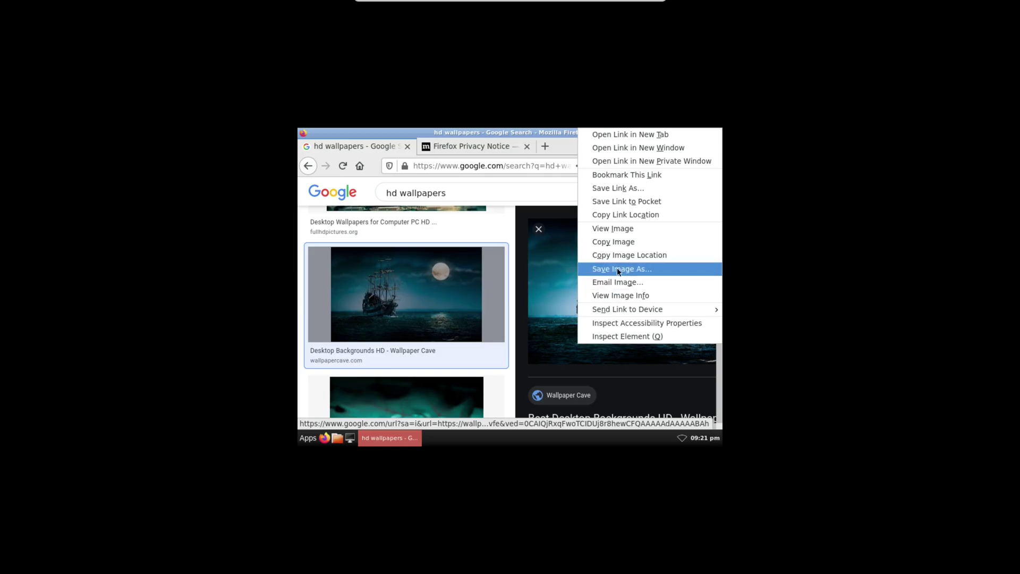
pyautogui.click(617, 269)
pyautogui.write('5')
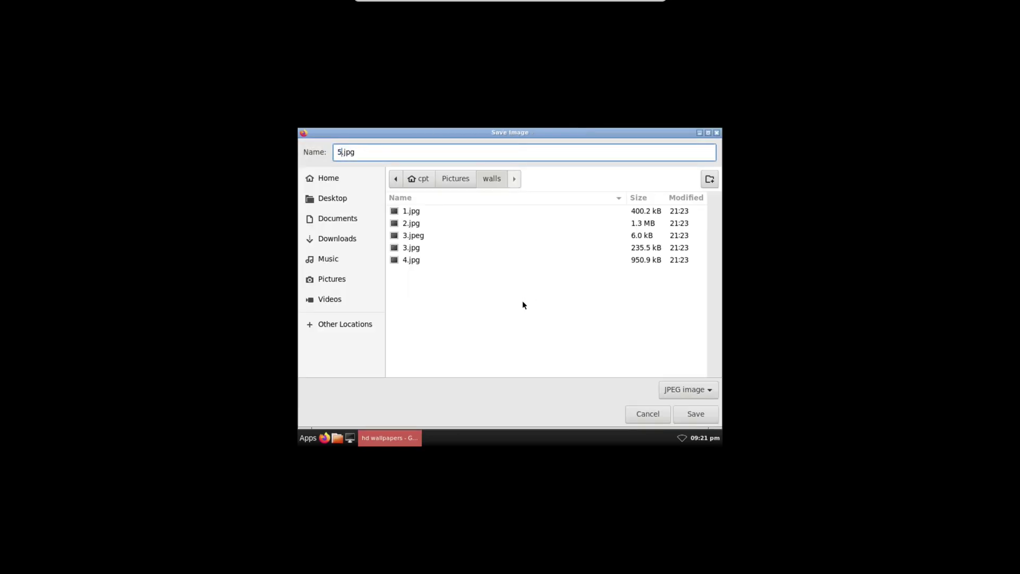
pyautogui.press('Return')
# Step: Open the dark green leaf wallpaper with water drops and save its image as 6.jpg in the walls folder
pyautogui.scroll(-3, 407, 350)
pyautogui.click(412, 250)
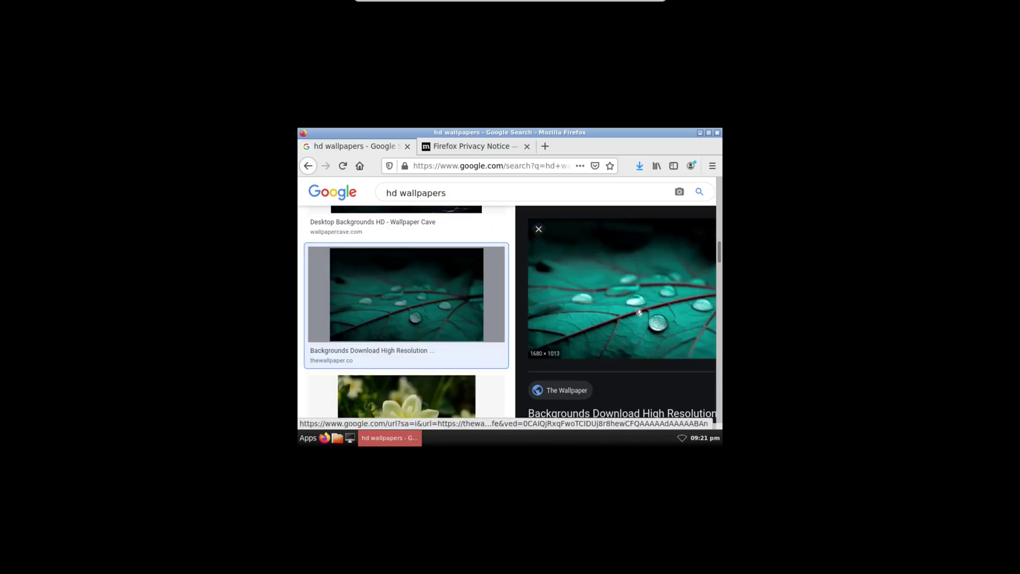
pyautogui.rightClick(586, 301)
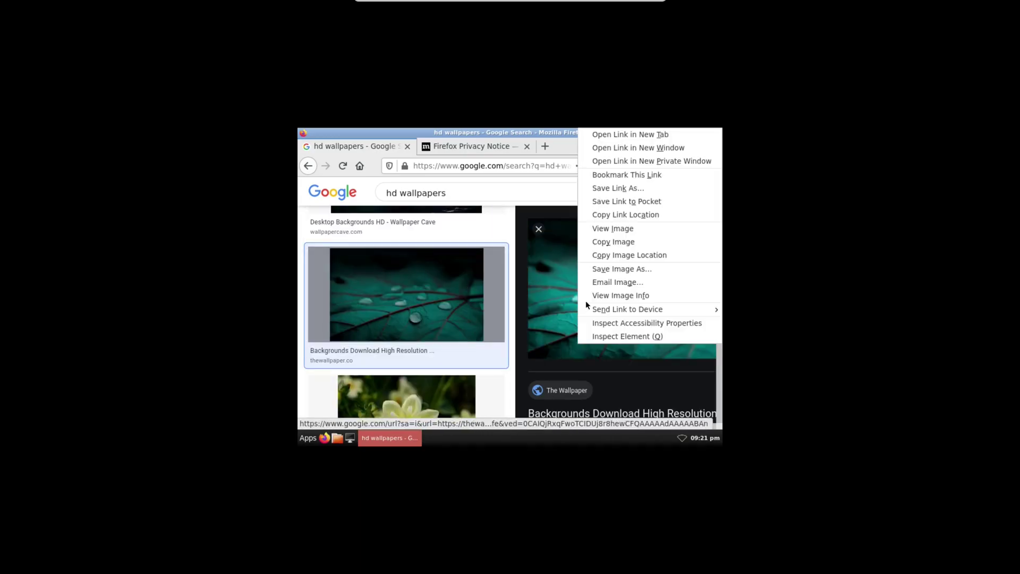
pyautogui.click(608, 269)
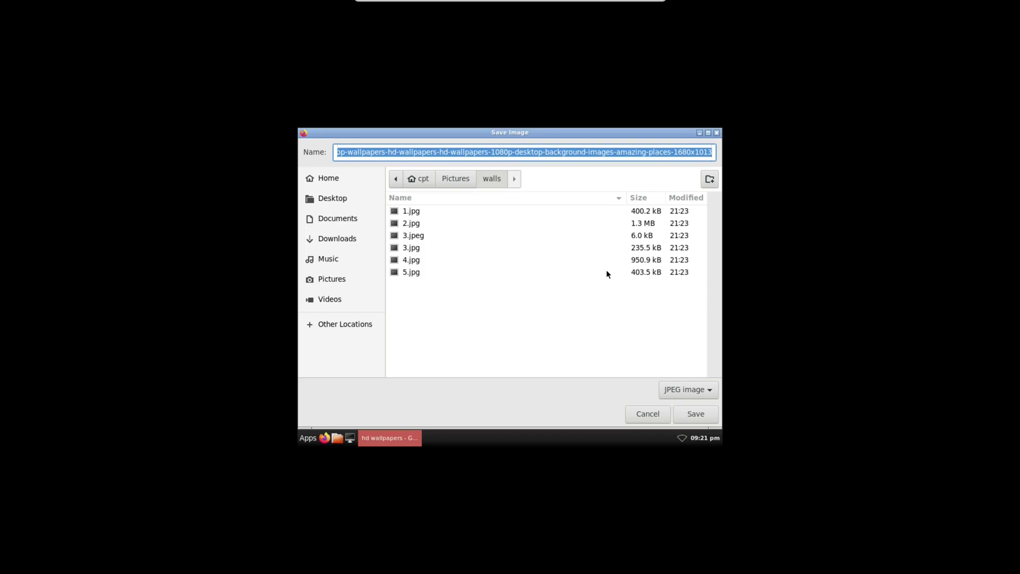
pyautogui.write('6.jpg')
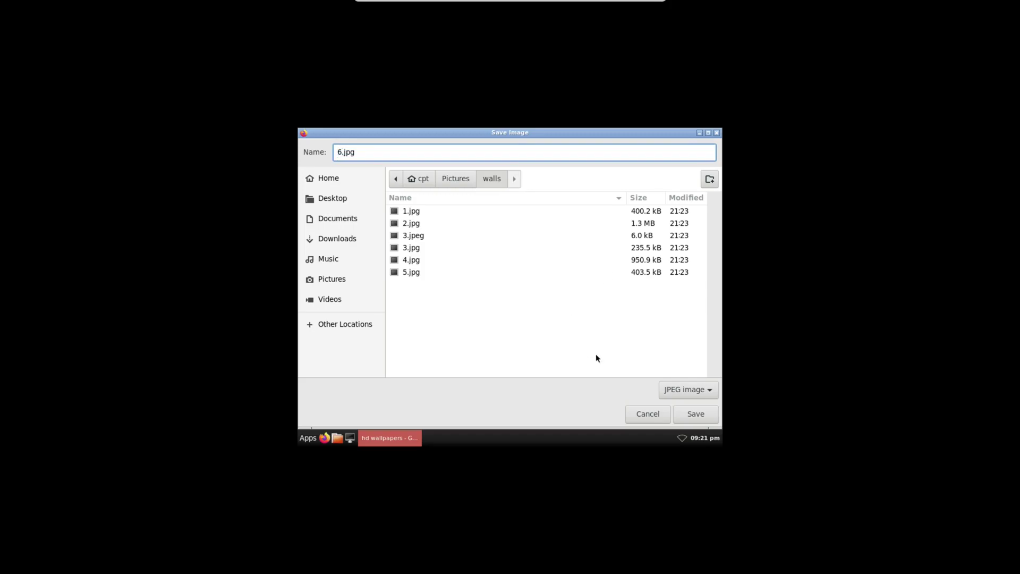
pyautogui.click(693, 412)
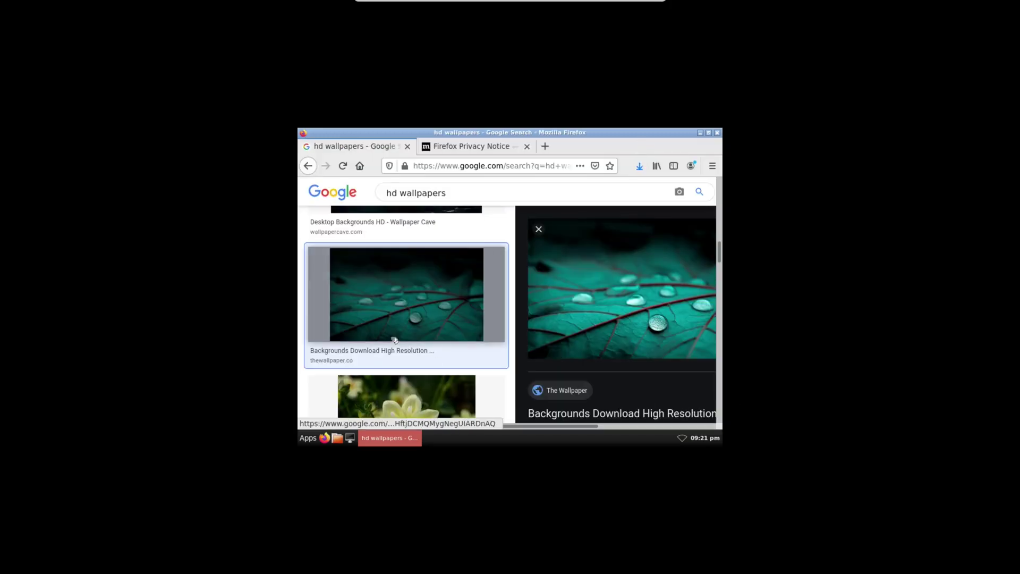
# Step: Find the wallpaper of a green tree in a broken glass bowl on a brown background and save its image as 7.jpg in the walls folder
pyautogui.scroll(-3, 415, 326)
pyautogui.scroll(-5, 414, 326)
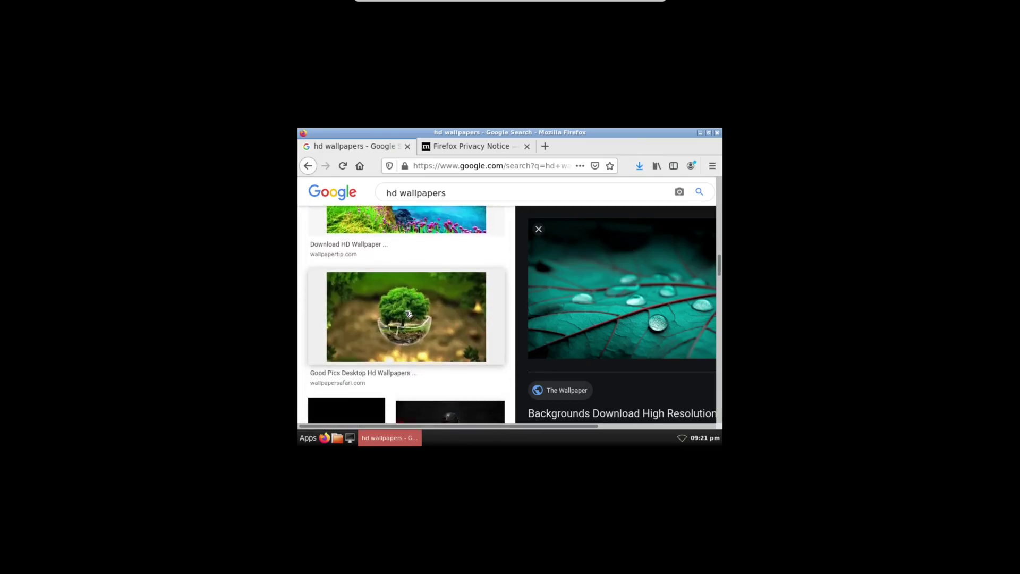
pyautogui.click(408, 314)
pyautogui.rightClick(577, 230)
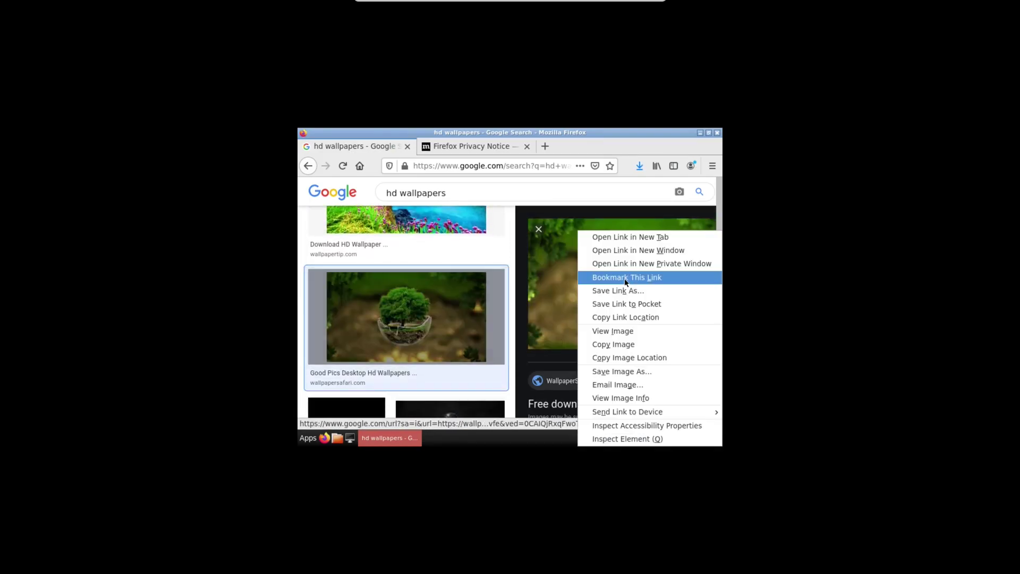
pyautogui.click(599, 370)
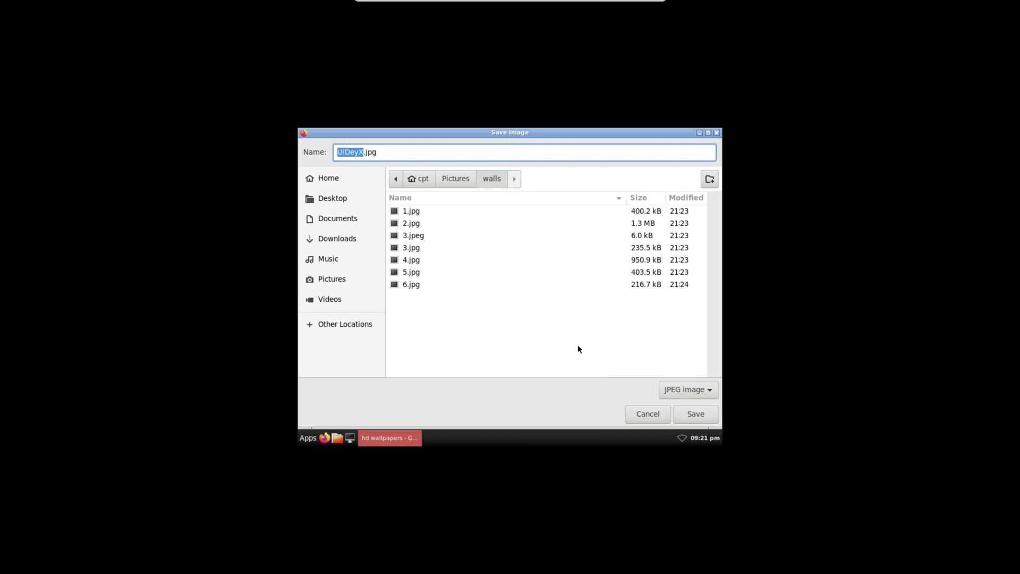
pyautogui.write('Tree')
pyautogui.press('Return')
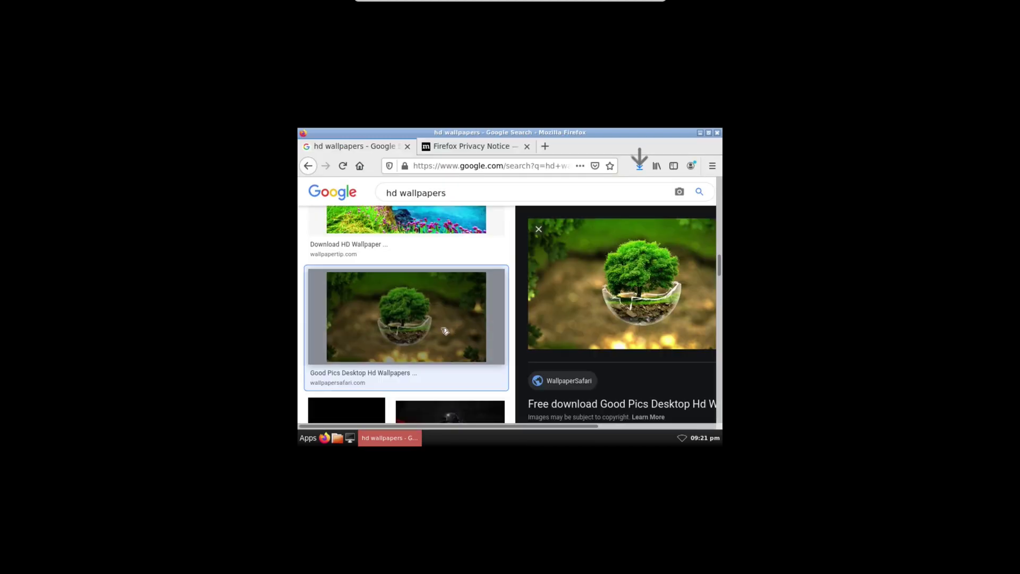
# Step: Find the turquoise underwater wallpaper with a tree in a glass bowl and save its image as 8.jpg in the walls folder
pyautogui.scroll(-5, 428, 331)
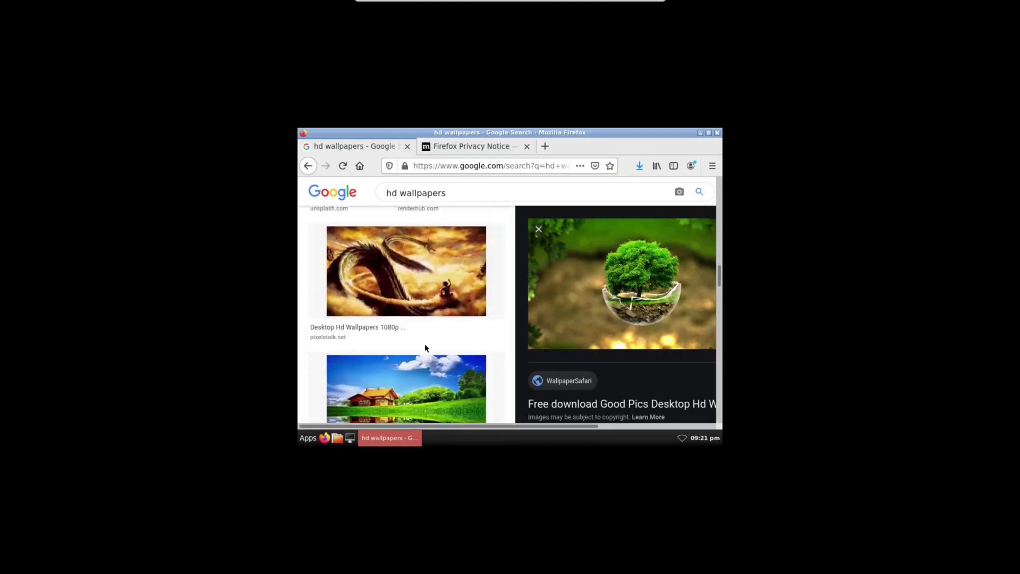
pyautogui.scroll(-5, 428, 348)
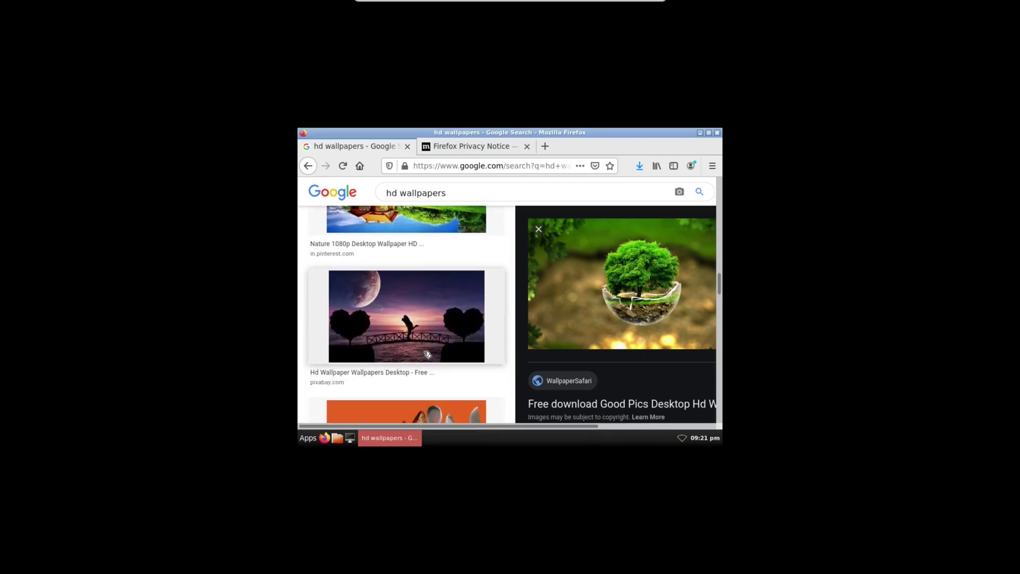
pyautogui.scroll(-5, 428, 355)
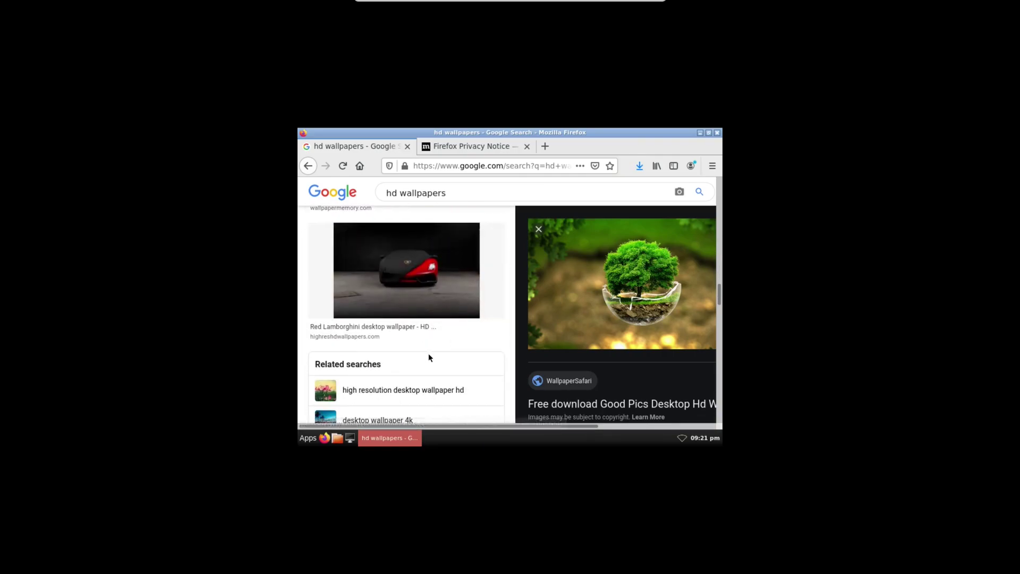
pyautogui.scroll(-5, 429, 358)
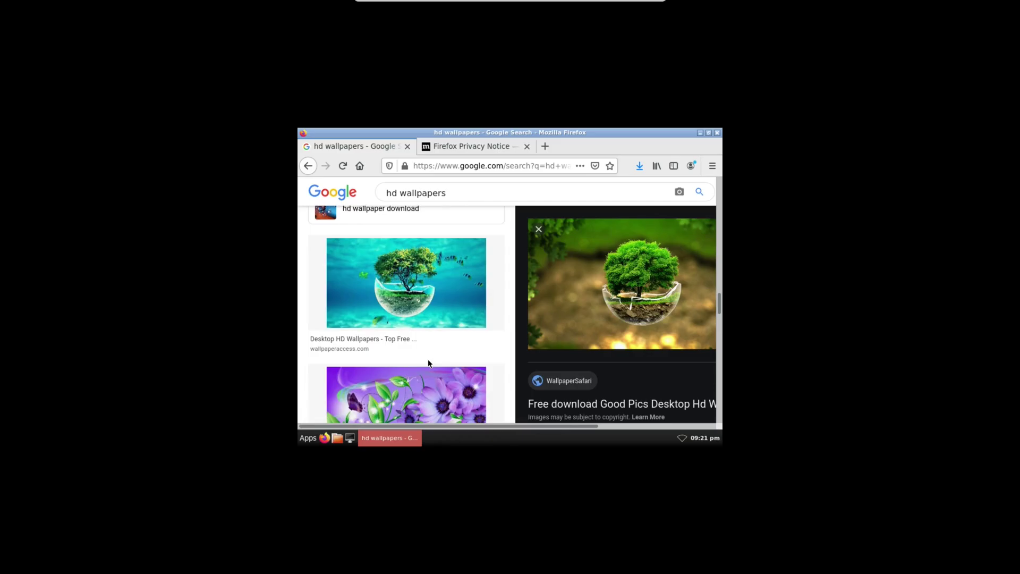
pyautogui.click(431, 275)
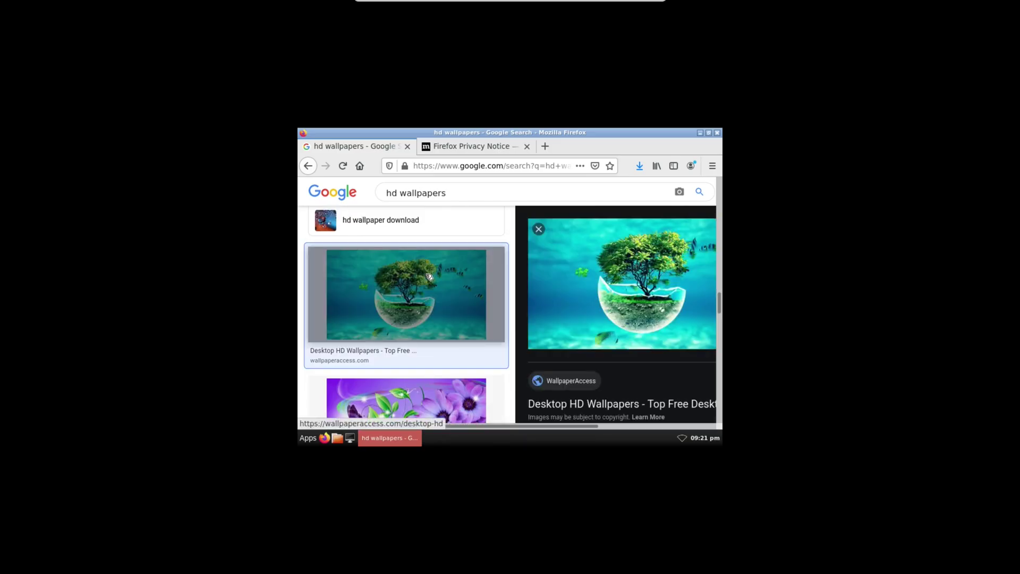
pyautogui.rightClick(594, 271)
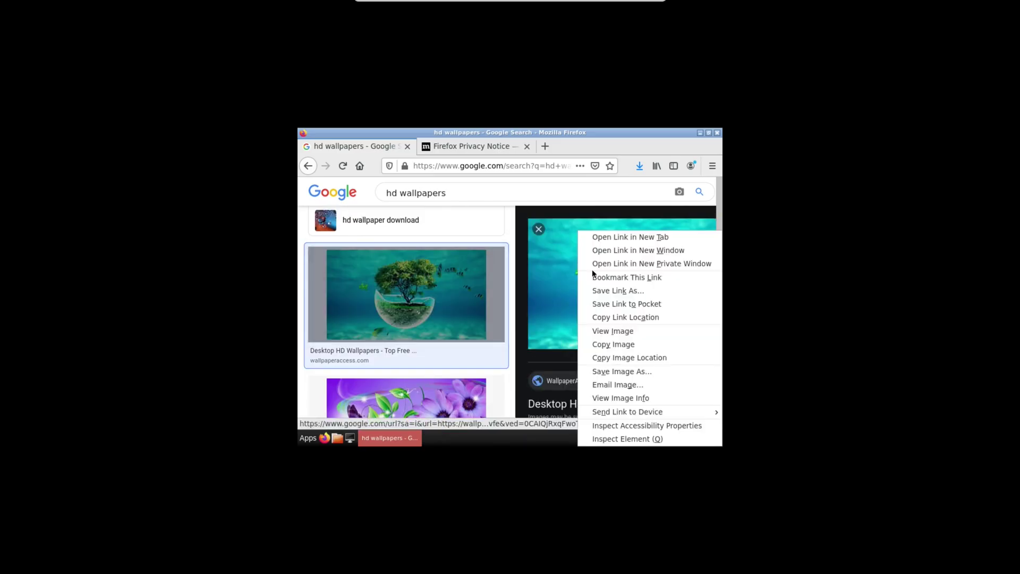
pyautogui.click(608, 372)
pyautogui.write('8.jpg')
pyautogui.press('Return')
# Step: Open the purple flower design wallpaper with butterflies and save its image as 9.jpg in the walls folder
pyautogui.scroll(-2, 430, 335)
pyautogui.scroll(-1, 429, 335)
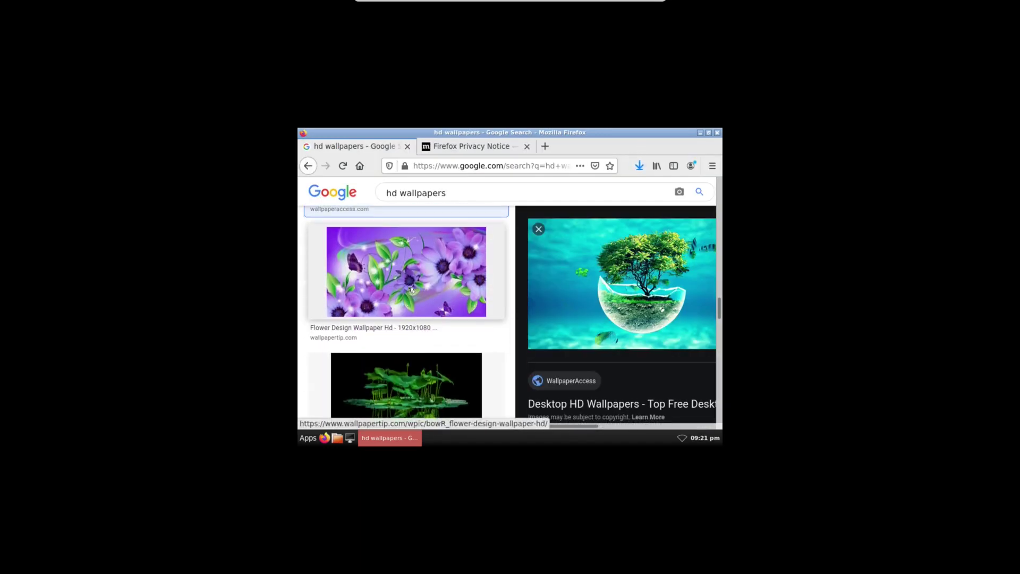
pyautogui.click(400, 278)
pyautogui.rightClick(604, 287)
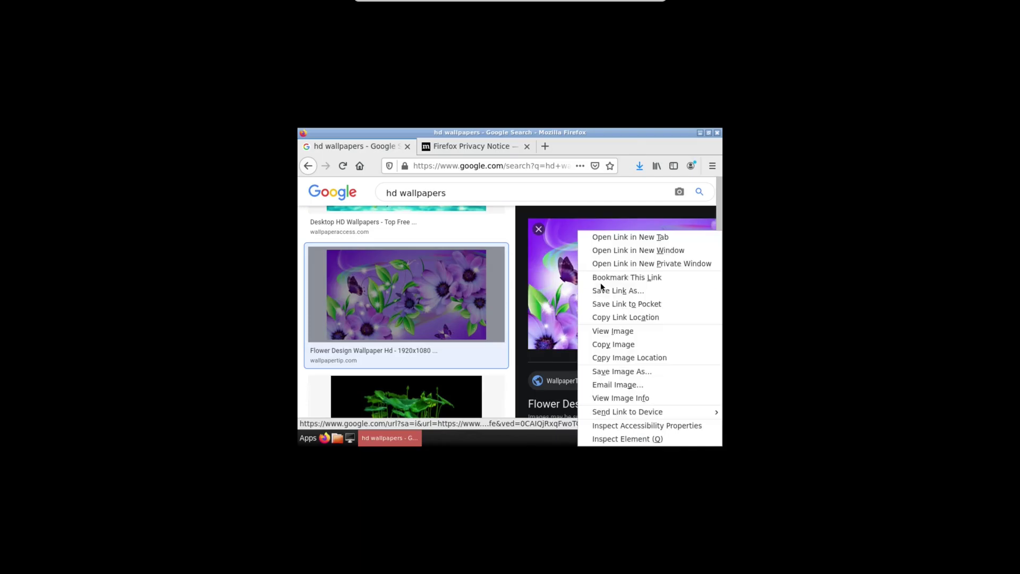
pyautogui.click(603, 366)
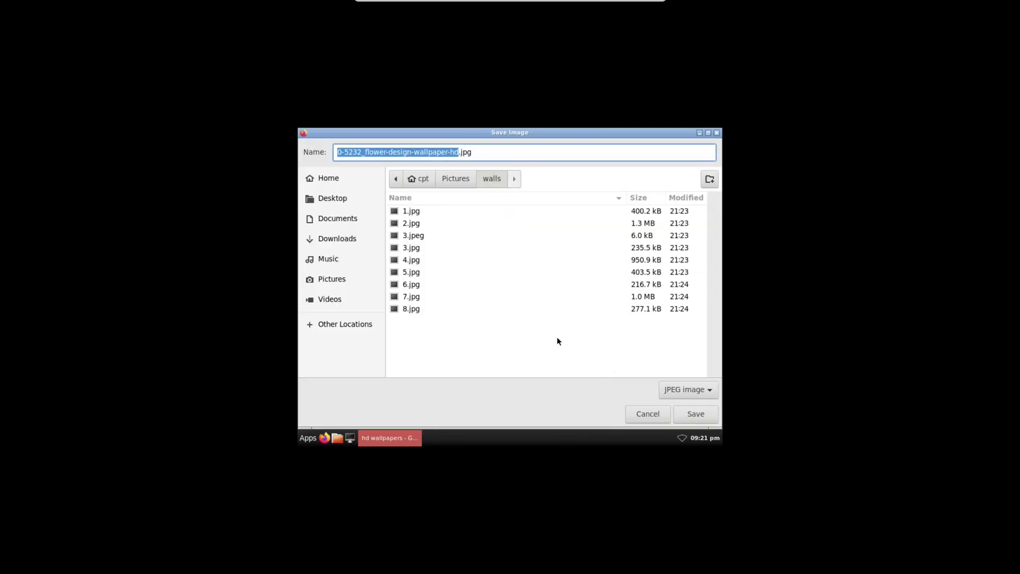
pyautogui.write('9')
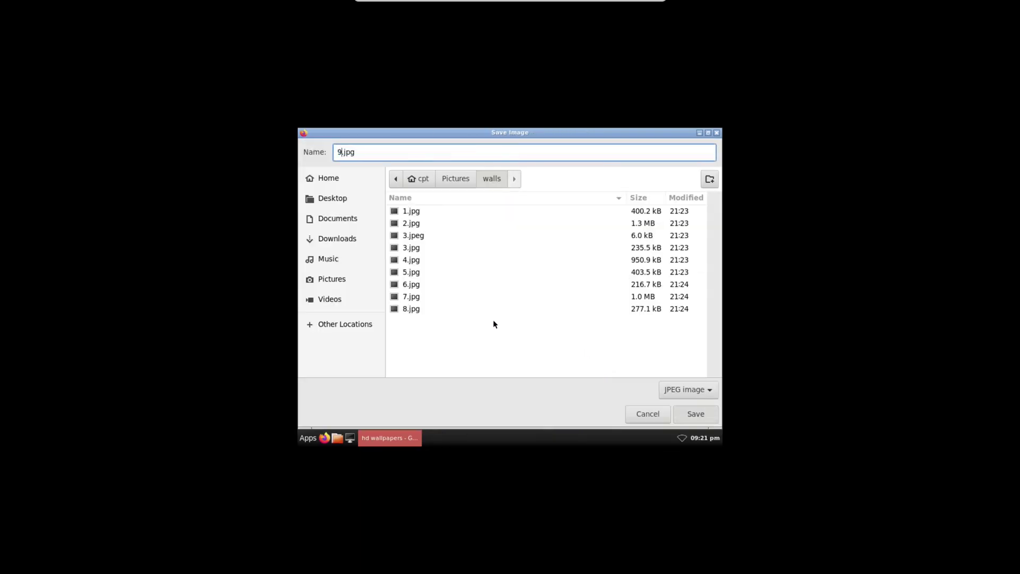
pyautogui.press('Return')
# Step: Find the white blossom branch wallpaper, save its image as 10.jpg in the walls folder, and close Firefox with all its tabs
pyautogui.scroll(-10, 419, 321)
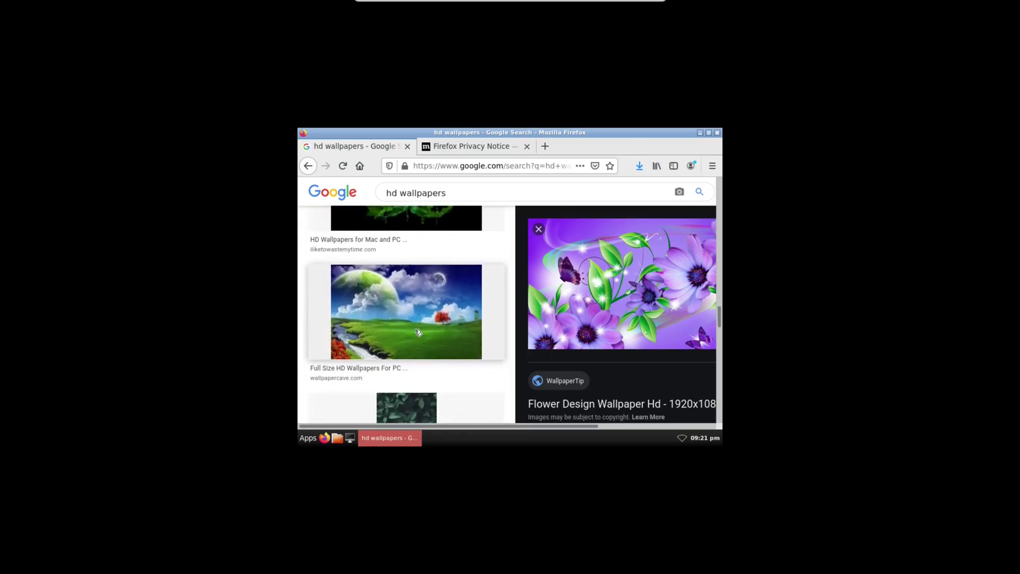
pyautogui.scroll(-5, 412, 345)
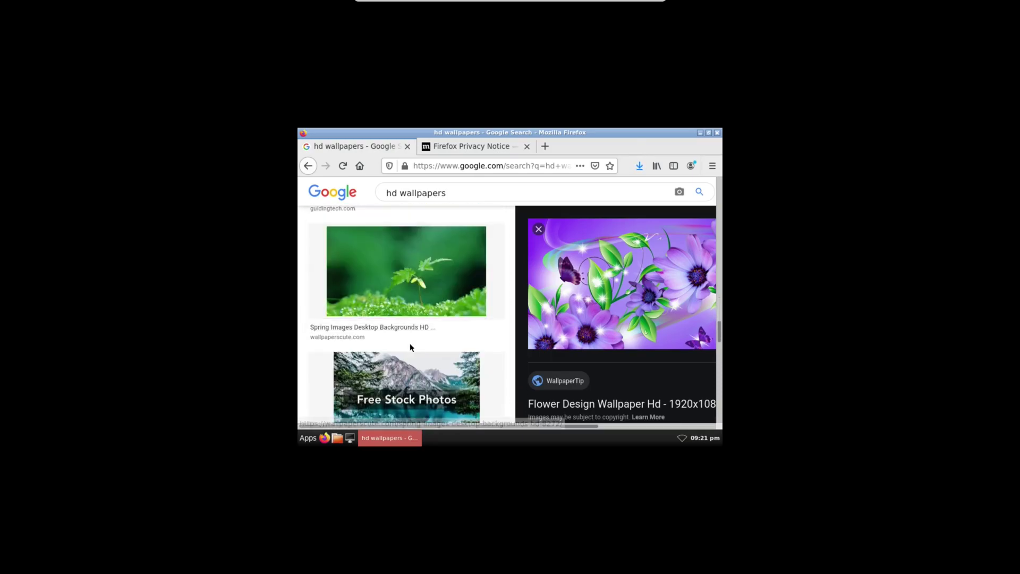
pyautogui.scroll(-2, 411, 353)
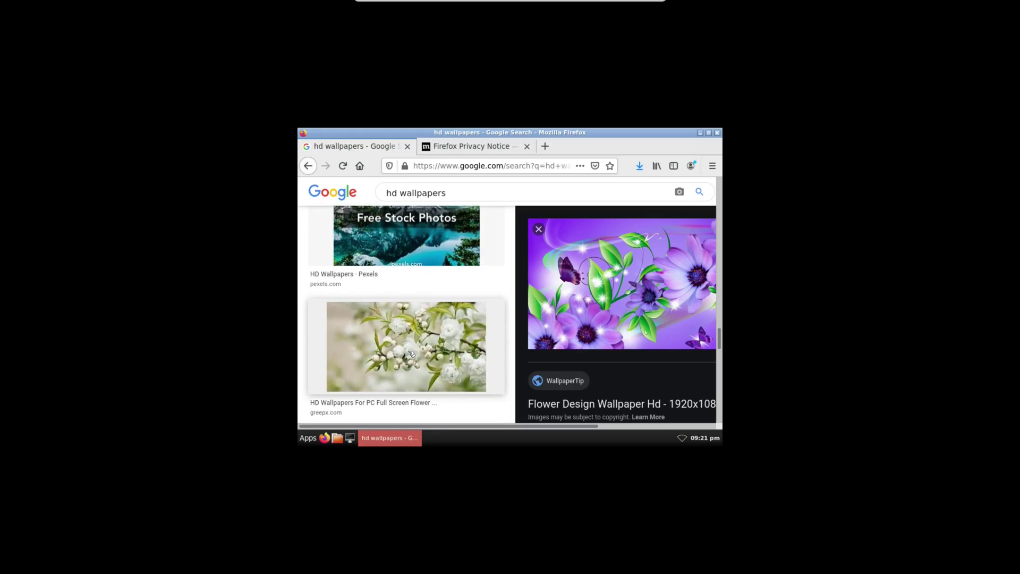
pyautogui.click(412, 354)
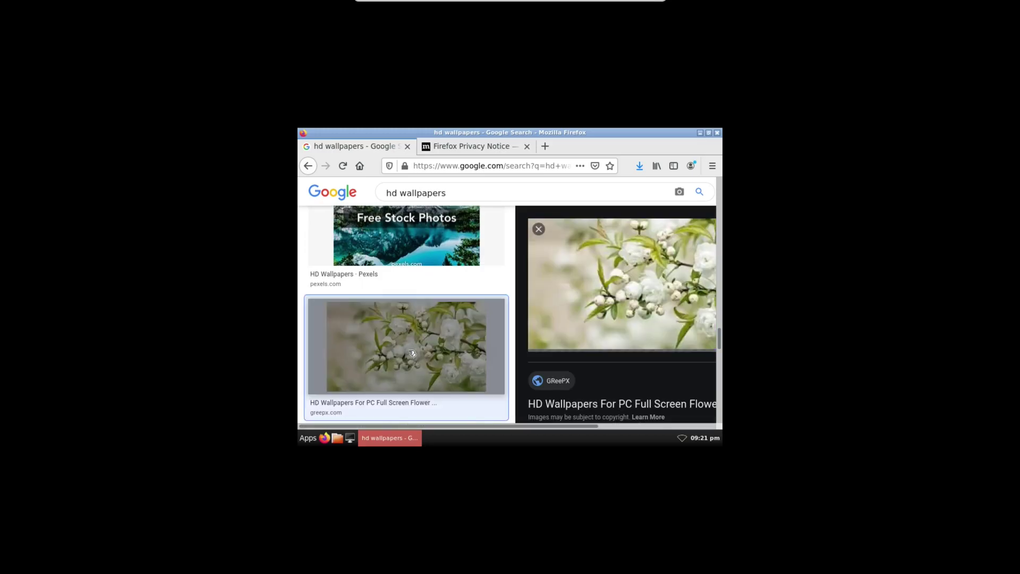
pyautogui.rightClick(597, 281)
pyautogui.click(615, 365)
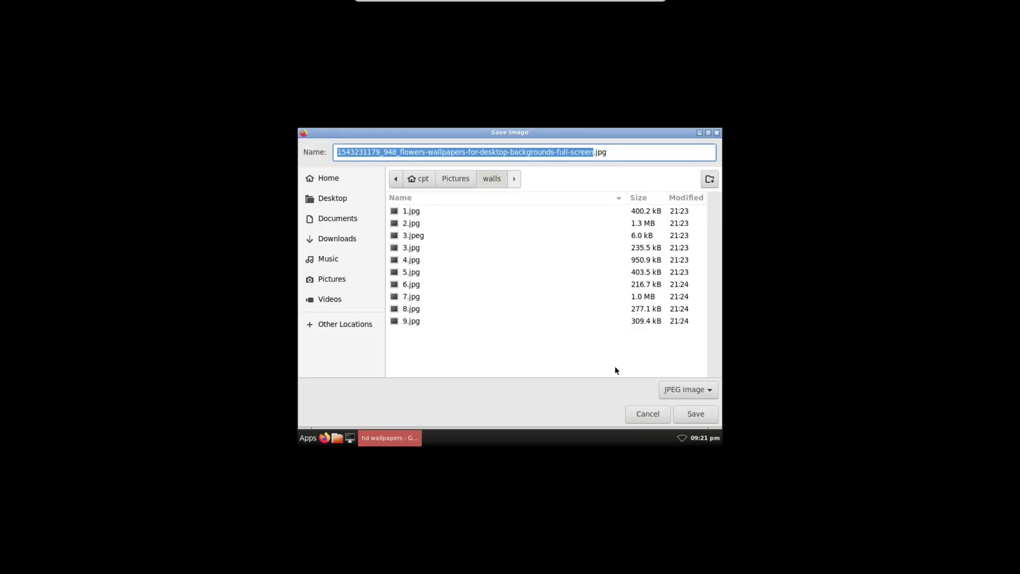
pyautogui.write('10')
pyautogui.press('Return')
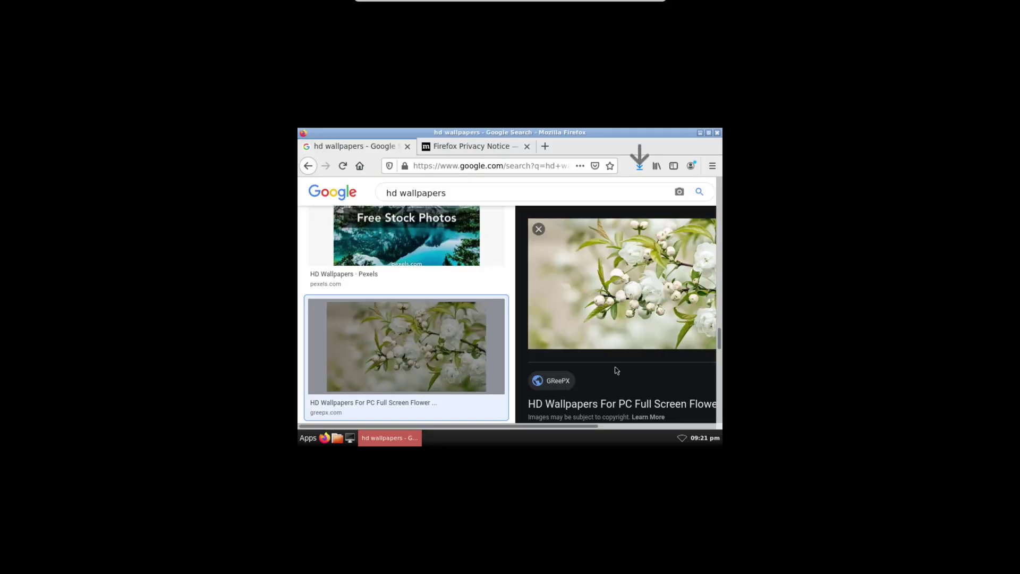
pyautogui.middleClick(389, 437)
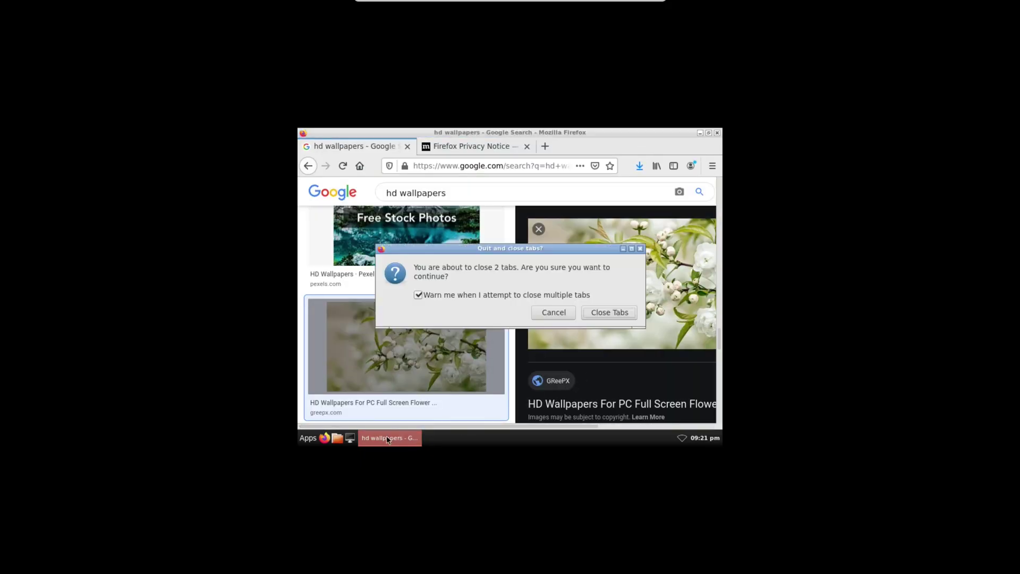
pyautogui.click(622, 313)
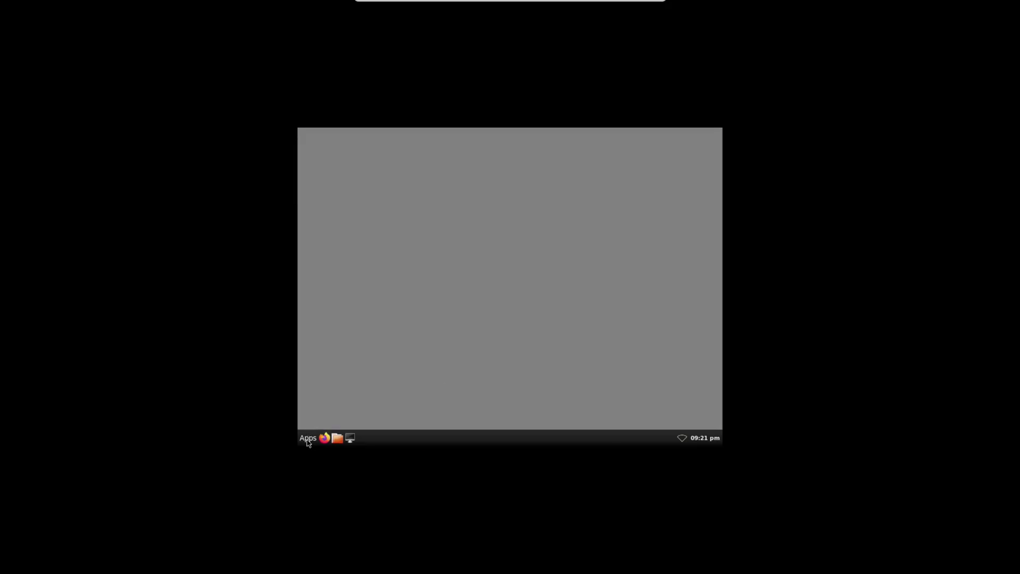
# Step: Run tint2conf and add a second Button element to the panel's selected items
pyautogui.hotkey('alt', 'F2')
pyautogui.write('t')
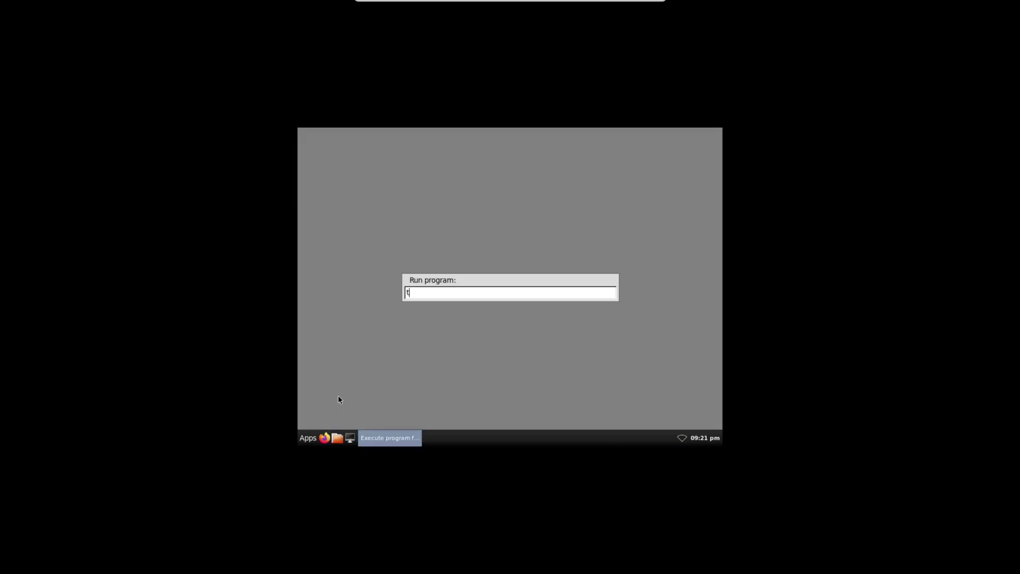
pyautogui.write('int2conf')
pyautogui.press('Return')
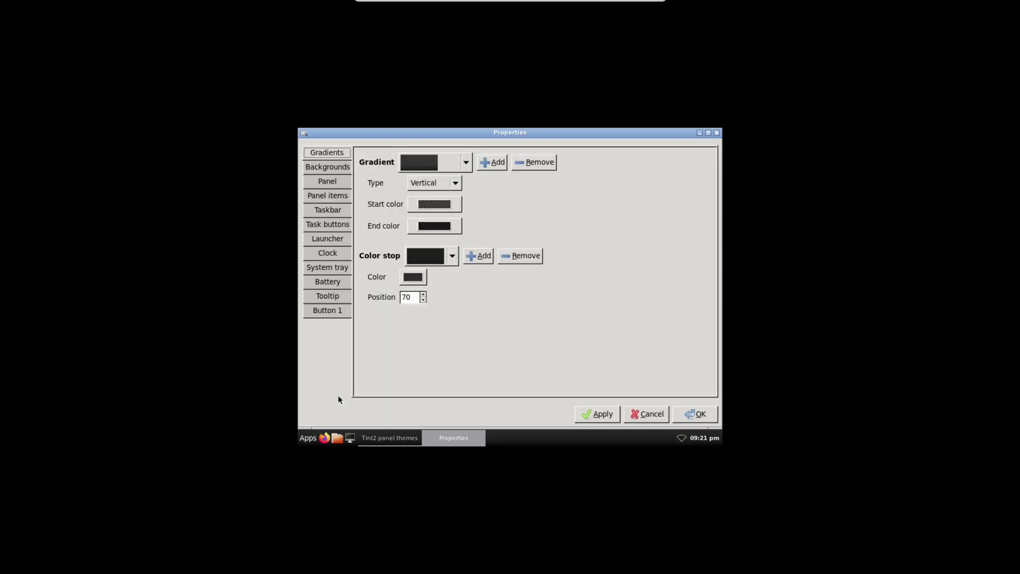
pyautogui.click(316, 196)
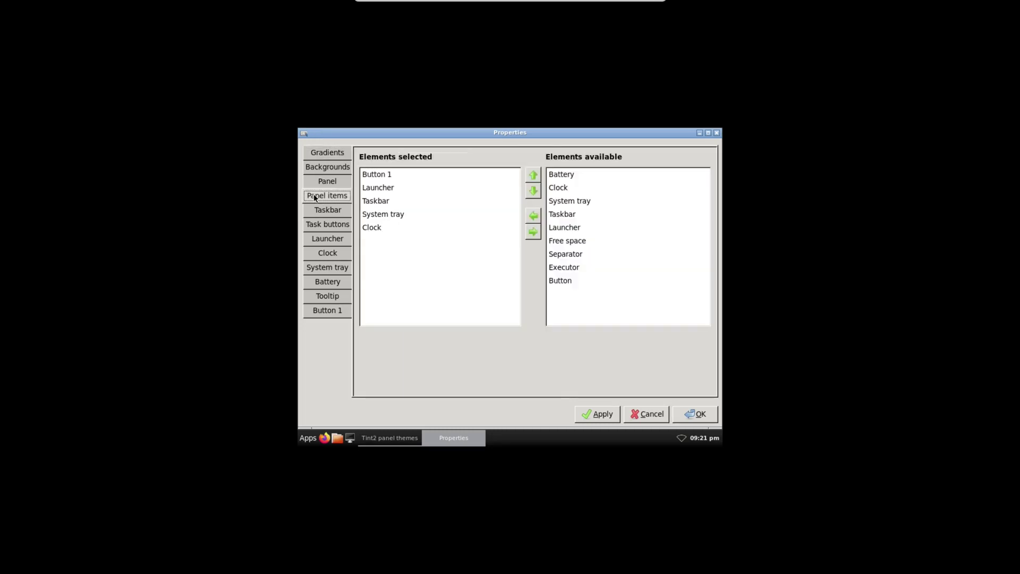
pyautogui.click(566, 280)
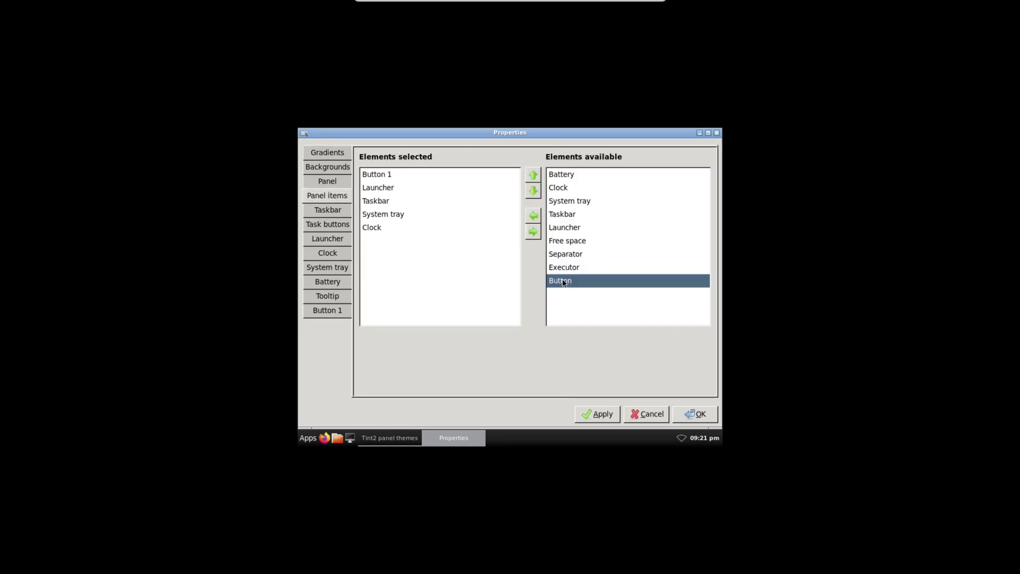
pyautogui.click(534, 216)
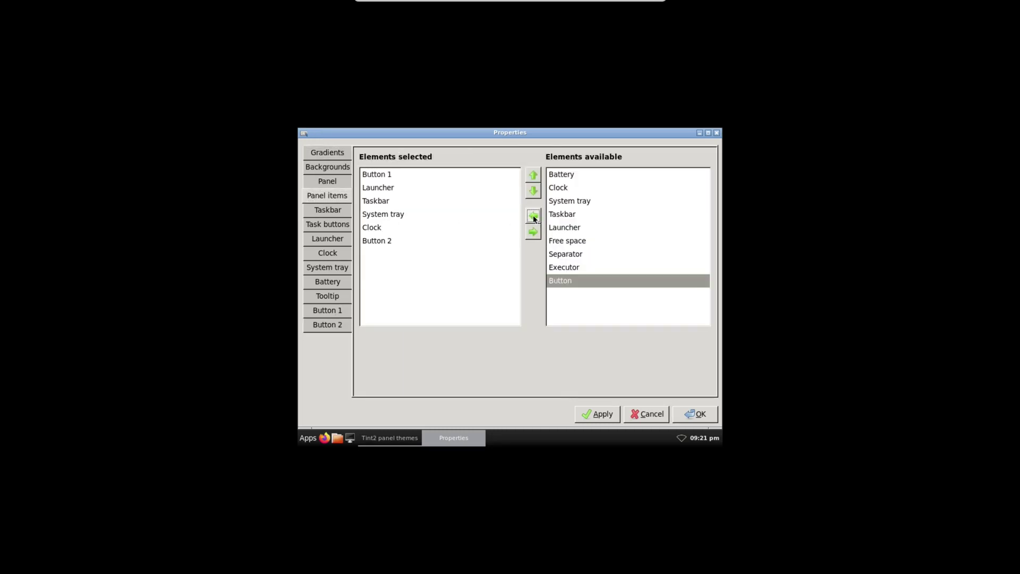
# Step: Give Button 2 the text W and the left click command nitrogen, and apply the changes
pyautogui.click(320, 327)
pyautogui.click(404, 192)
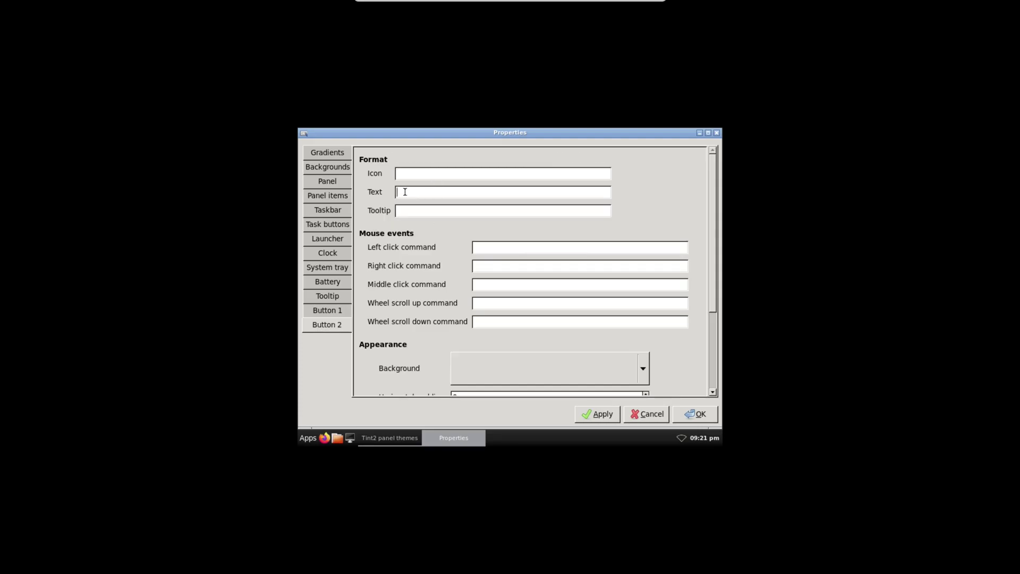
pyautogui.write('W')
pyautogui.write('nitrogen')
pyautogui.click(596, 416)
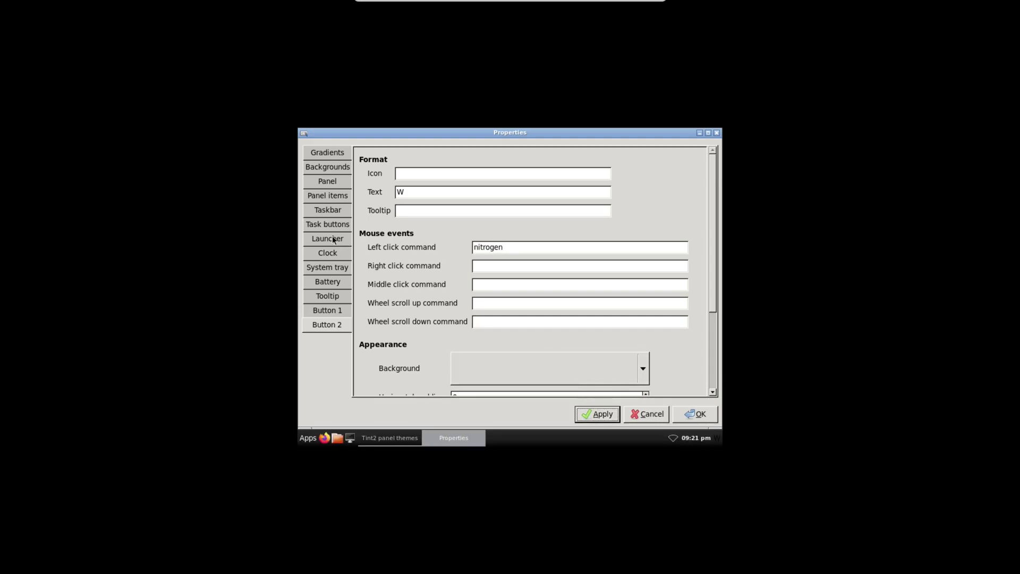
# Step: Enable the custom font for Button 2, set its font color to white (#FFFFFF), and close the tint2 settings
pyautogui.scroll(-3, 388, 319)
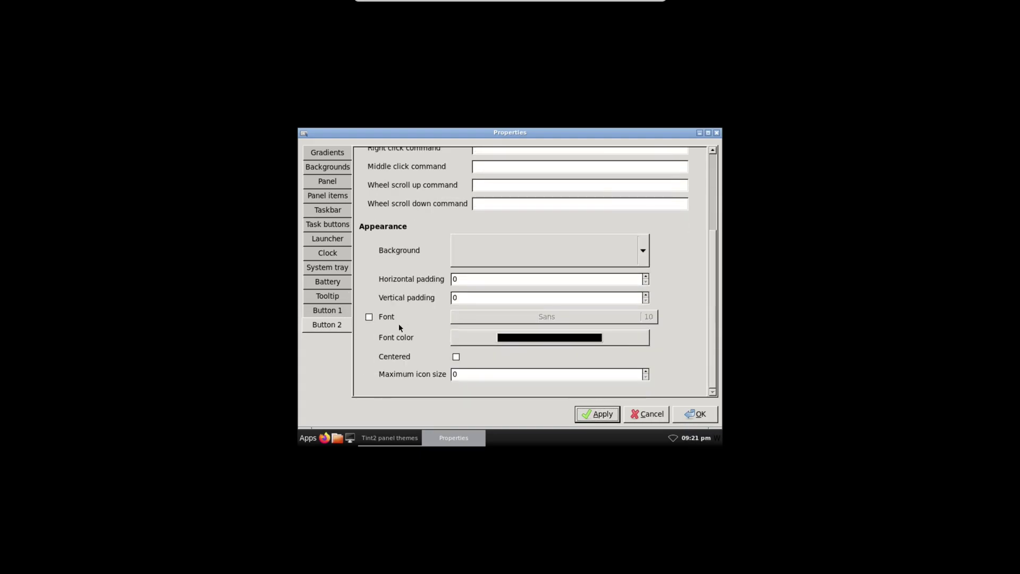
pyautogui.click(369, 317)
pyautogui.click(589, 338)
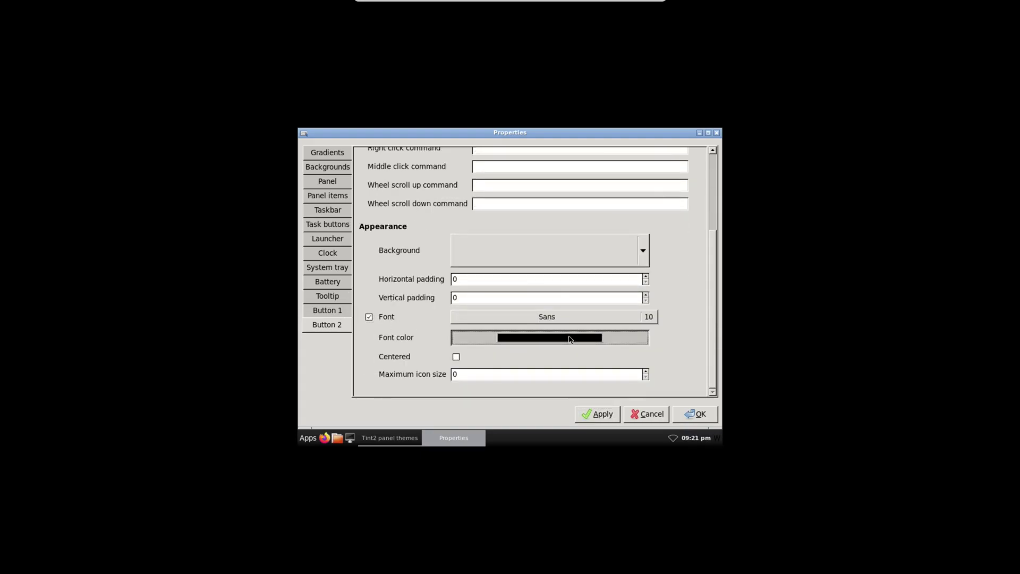
pyautogui.moveTo(419, 275); pyautogui.dragTo(407, 303)
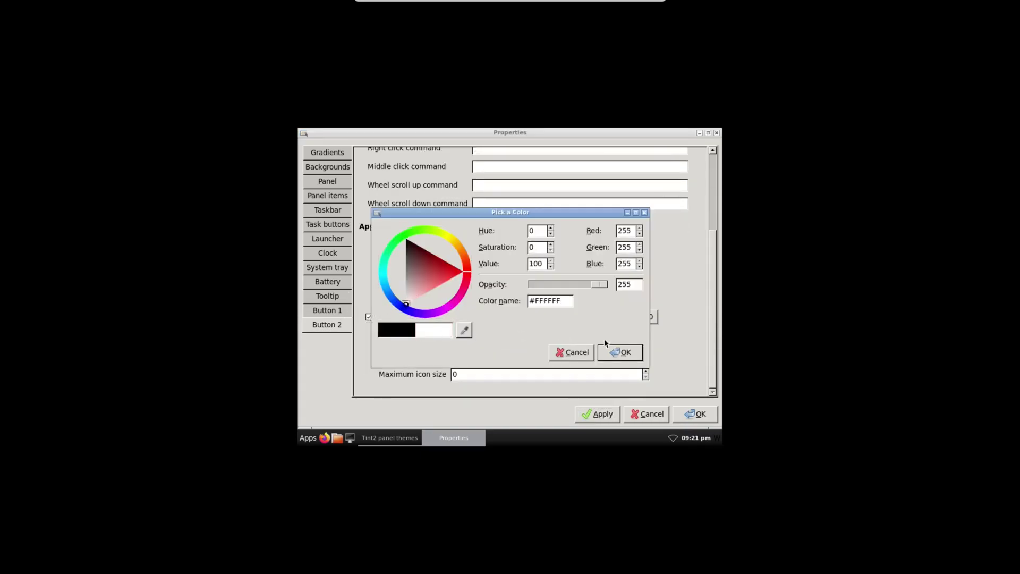
pyautogui.click(620, 352)
pyautogui.click(696, 413)
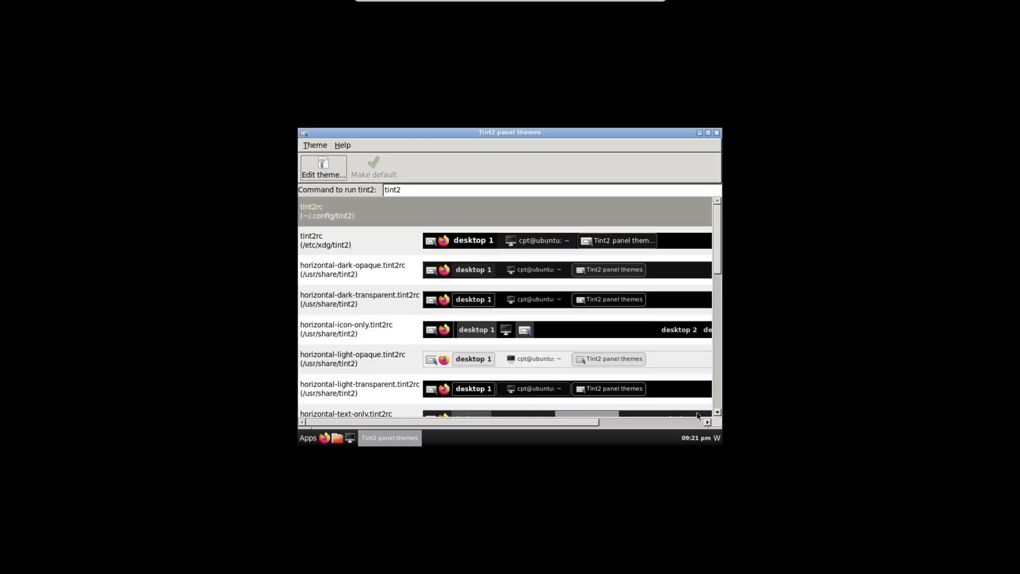
pyautogui.click(384, 443)
# Step: Launch Nitrogen from the panel's W item and set the wallpaper mode to Zoomed Fill
pyautogui.click(717, 438)
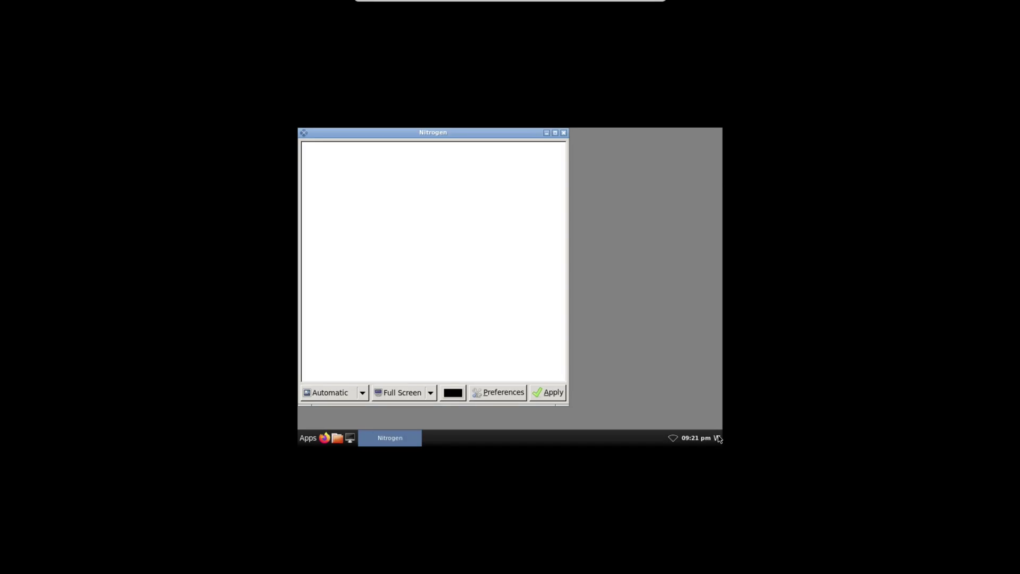
pyautogui.click(322, 394)
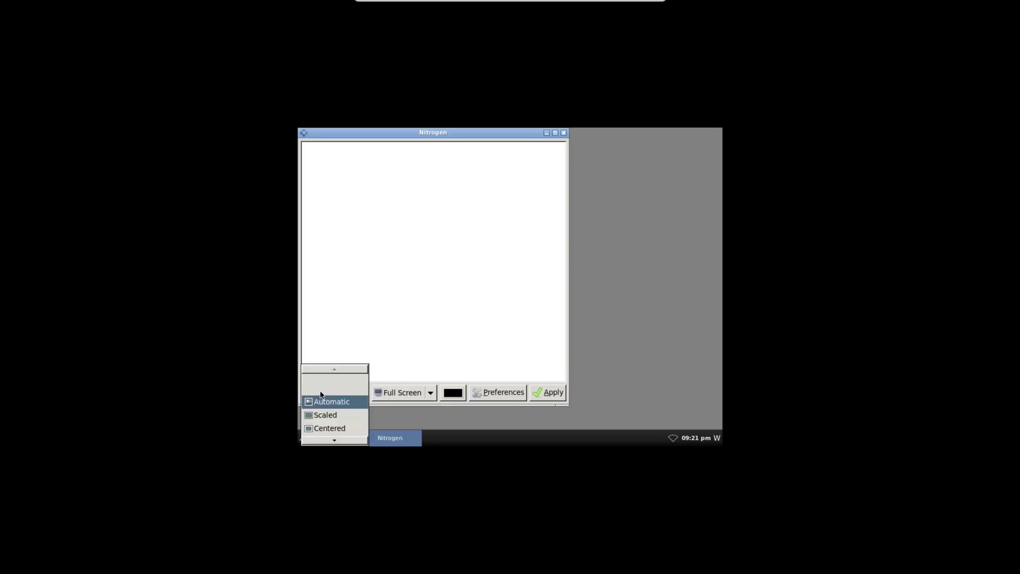
pyautogui.click(333, 416)
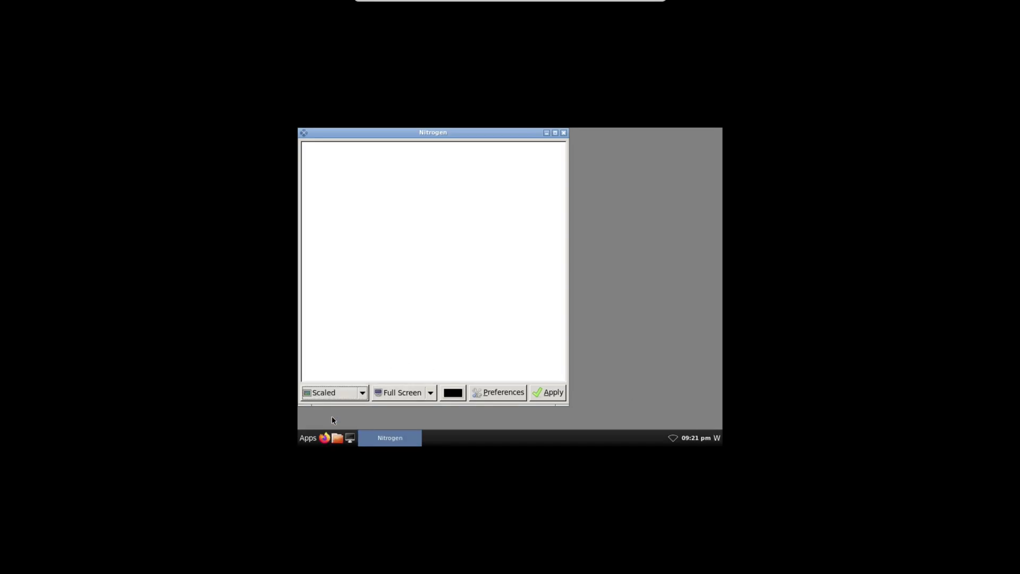
pyautogui.click(346, 391)
pyautogui.click(346, 390)
pyautogui.click(346, 389)
pyautogui.click(348, 391)
pyautogui.click(349, 390)
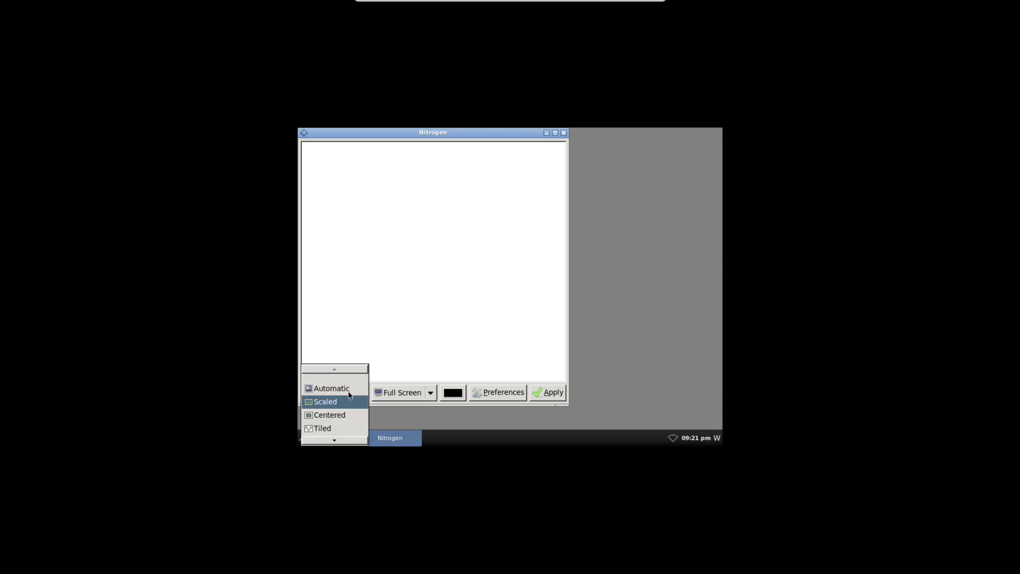
pyautogui.click(339, 439)
# Step: Add the walls folder inside Pictures to Nitrogen's wallpaper directories
pyautogui.click(498, 392)
pyautogui.click(365, 342)
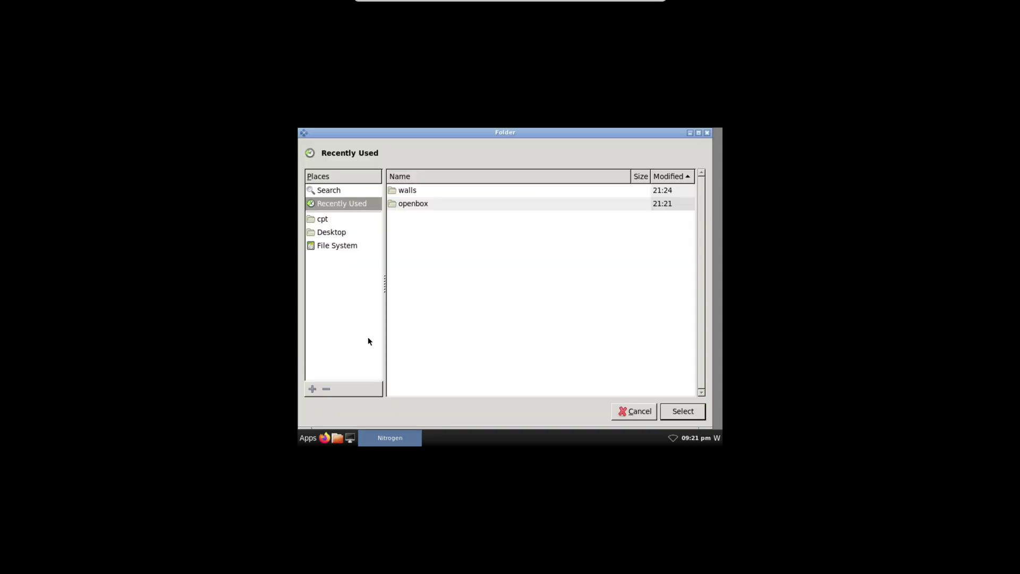
pyautogui.click(321, 219)
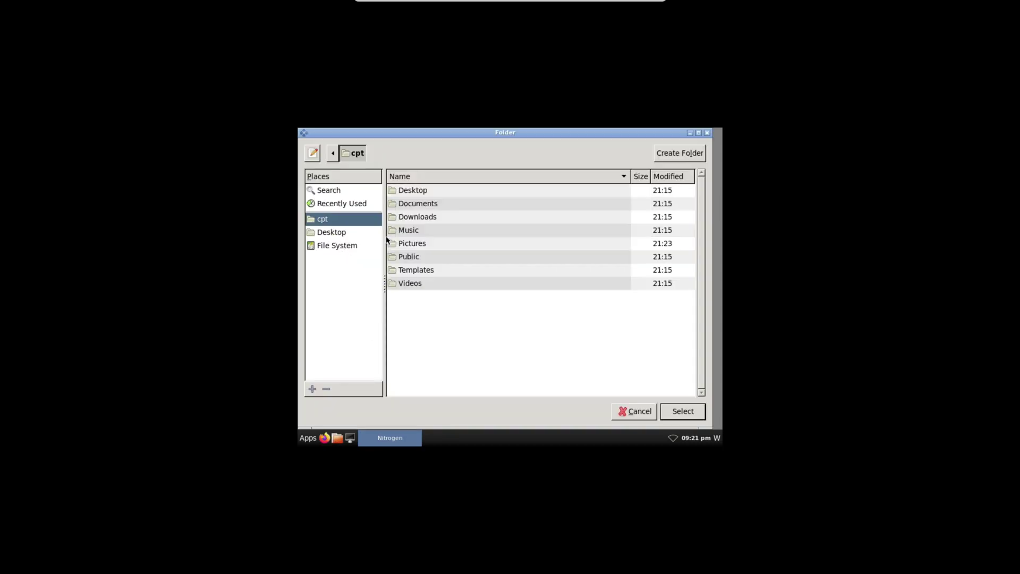
pyautogui.doubleClick(412, 244)
pyautogui.click(407, 191)
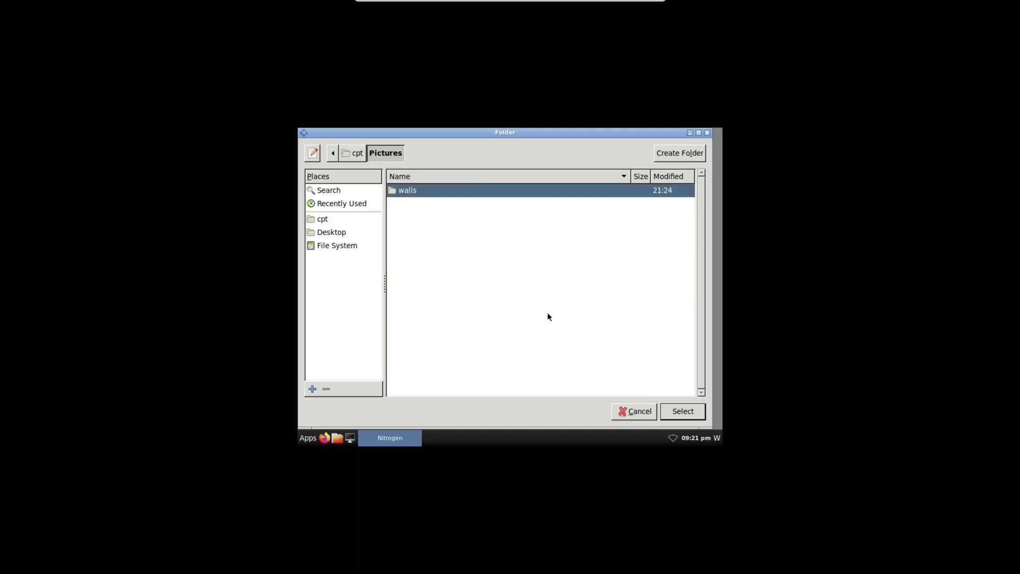
pyautogui.click(696, 413)
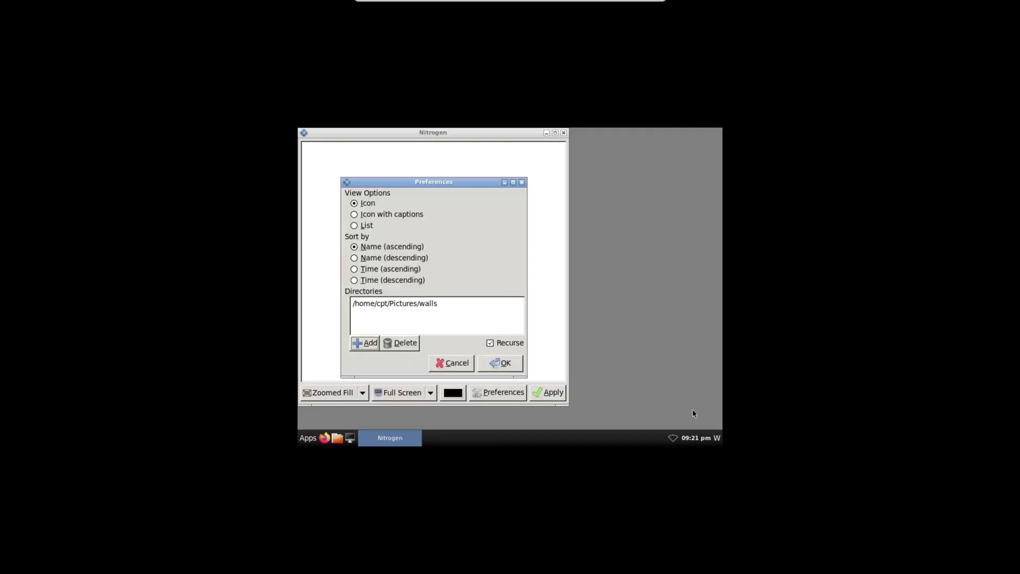
pyautogui.click(500, 364)
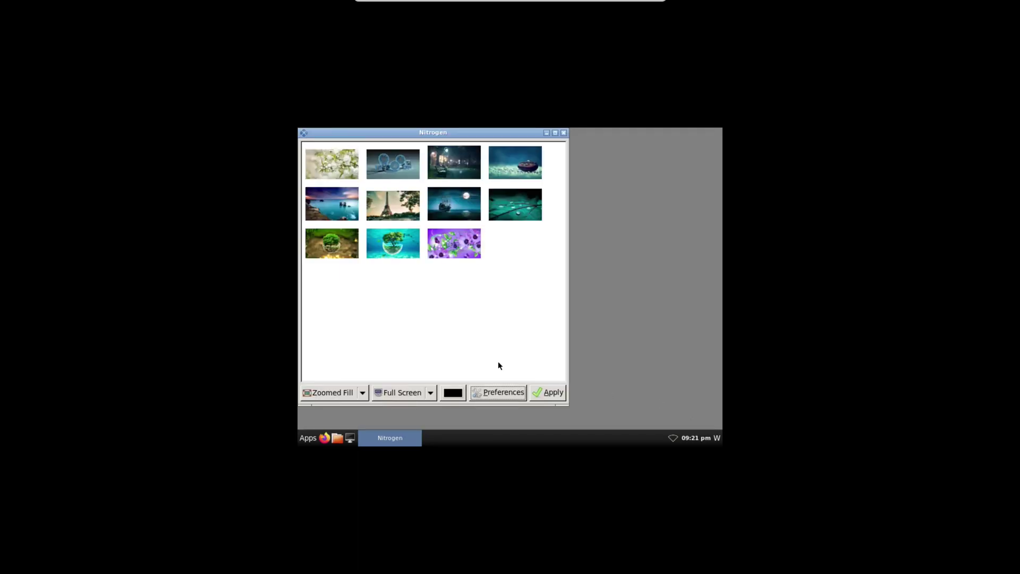
# Step: Preview the first wallpapers and apply 2.jpg, the night park with a bench, as the desktop background
pyautogui.click(326, 165)
pyautogui.click(387, 166)
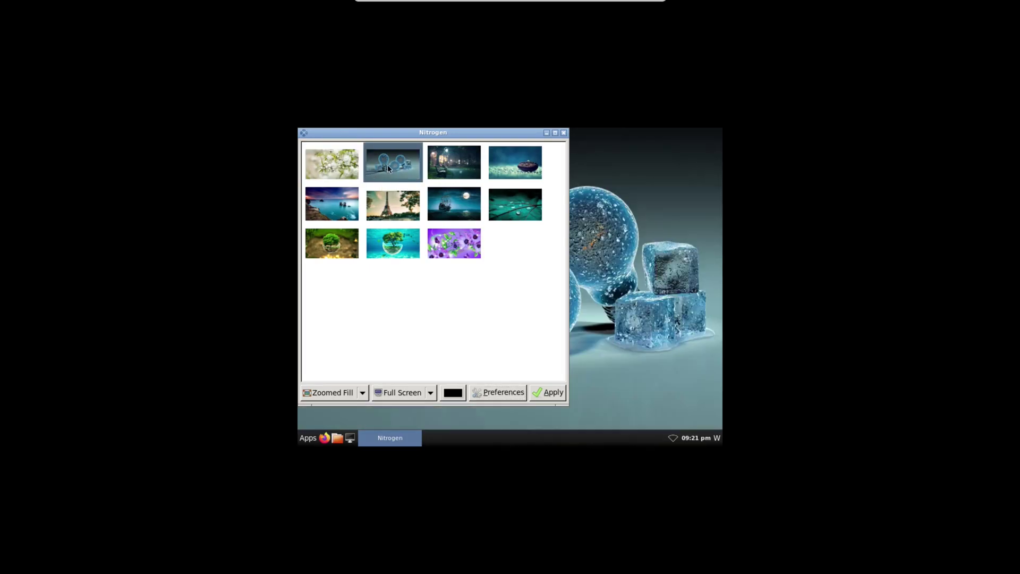
pyautogui.click(449, 170)
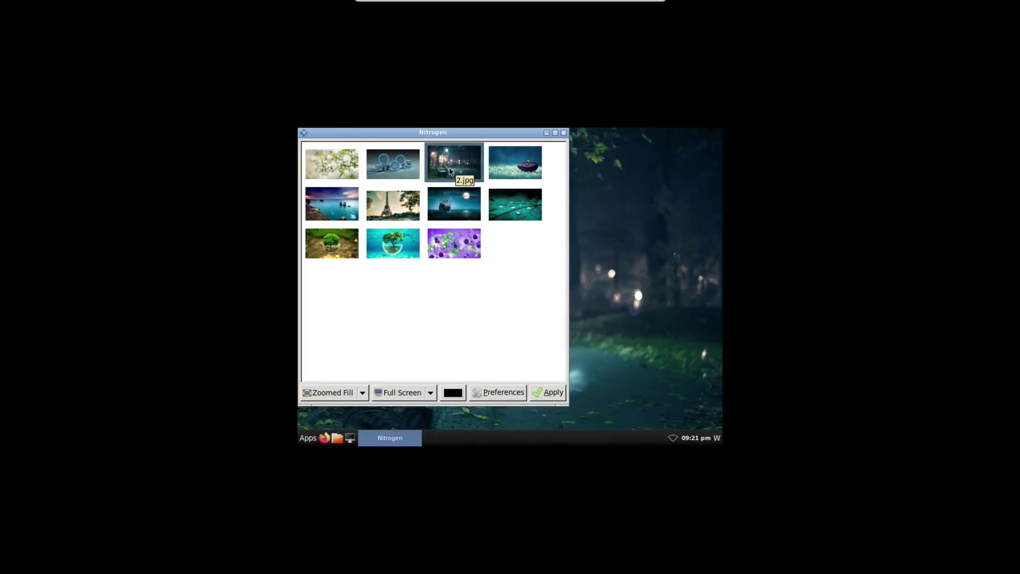
pyautogui.moveTo(477, 132); pyautogui.dragTo(547, 150)
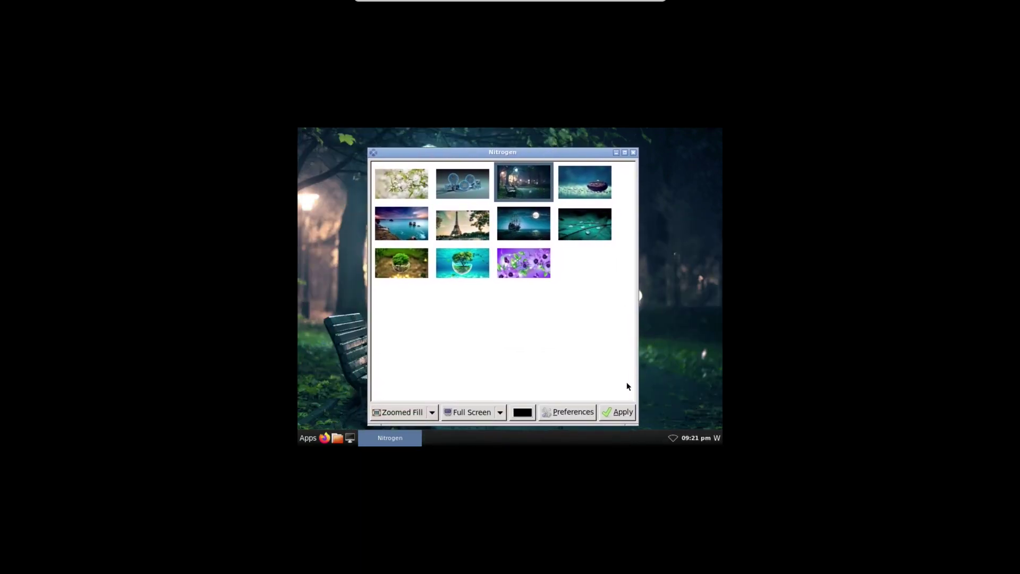
pyautogui.click(616, 413)
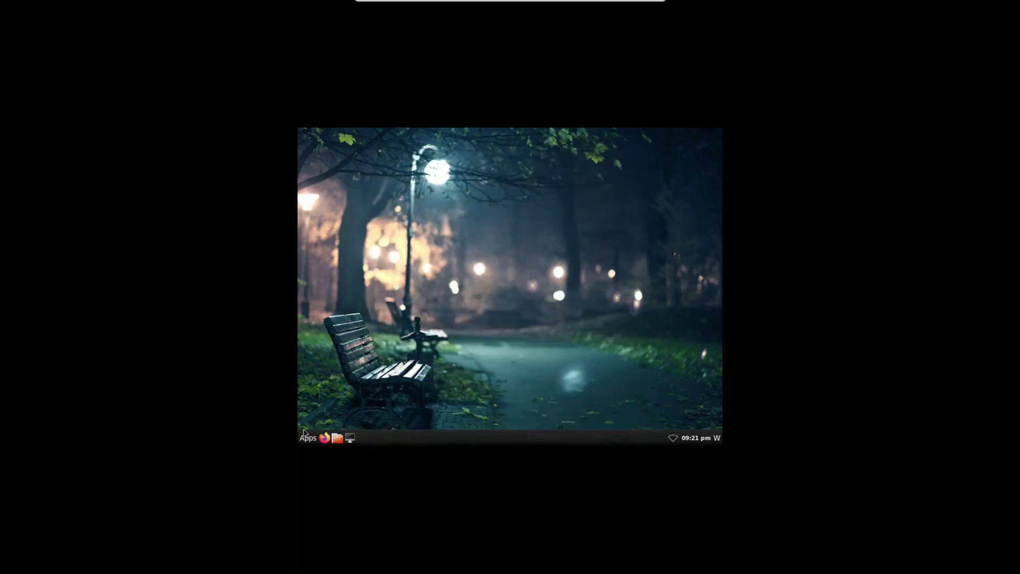
# Step: Examine the size, appearance and autohide options in the Panel section of the tint2 theme properties, then close the settings
pyautogui.hotkey('alt', 'F2')
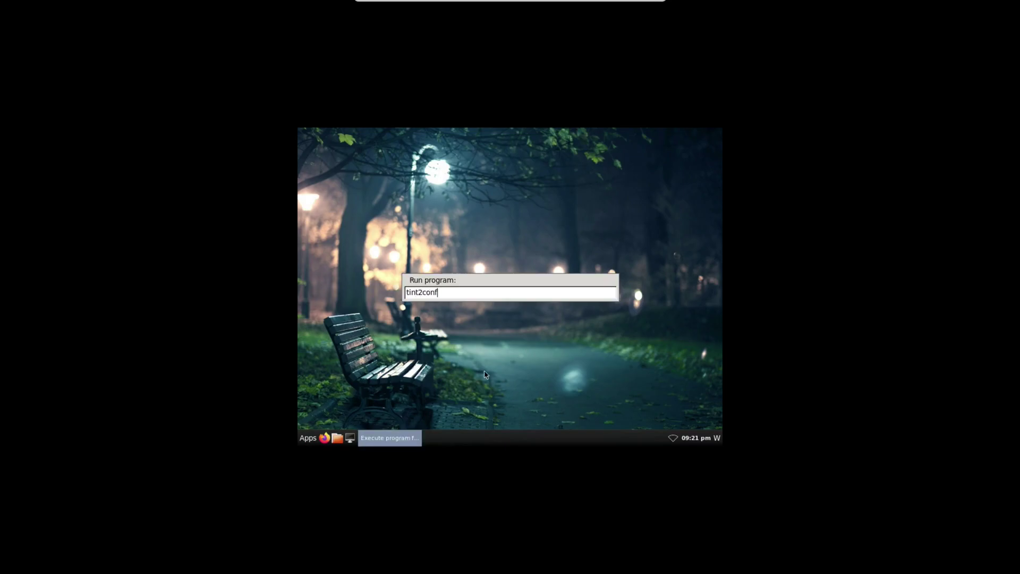
pyautogui.press('Return')
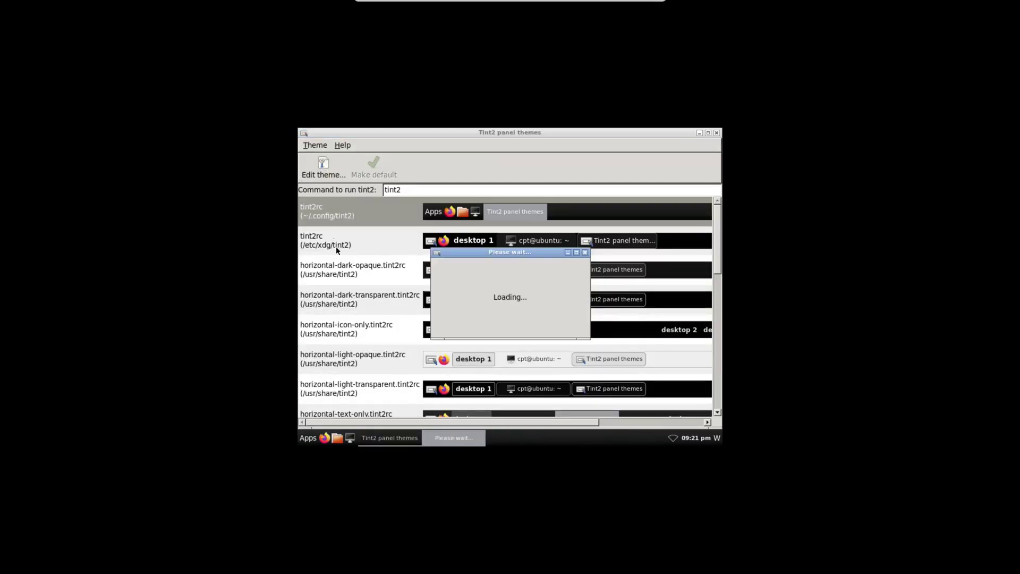
pyautogui.doubleClick(407, 338)
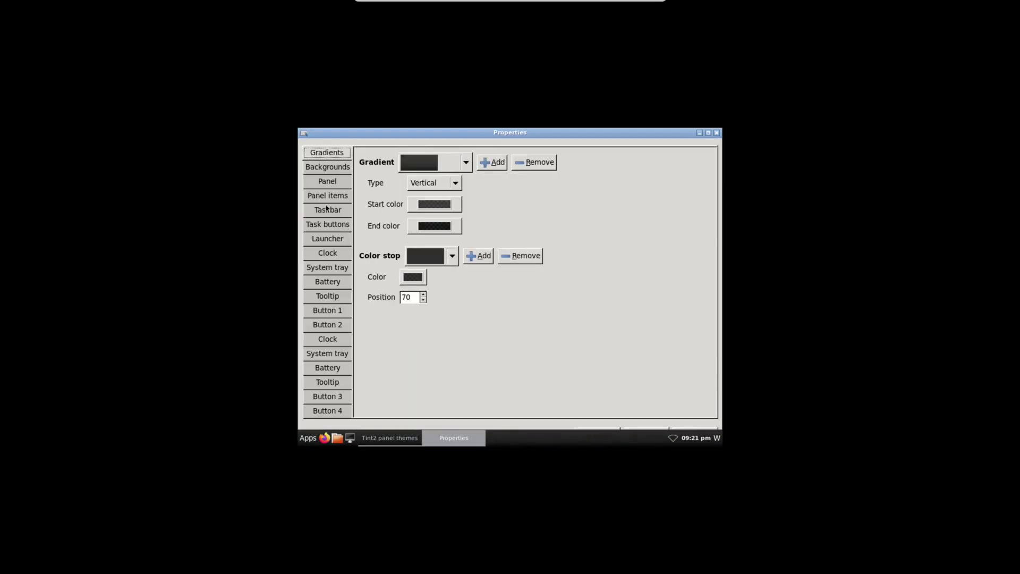
pyautogui.click(319, 183)
pyautogui.scroll(-4, 654, 310)
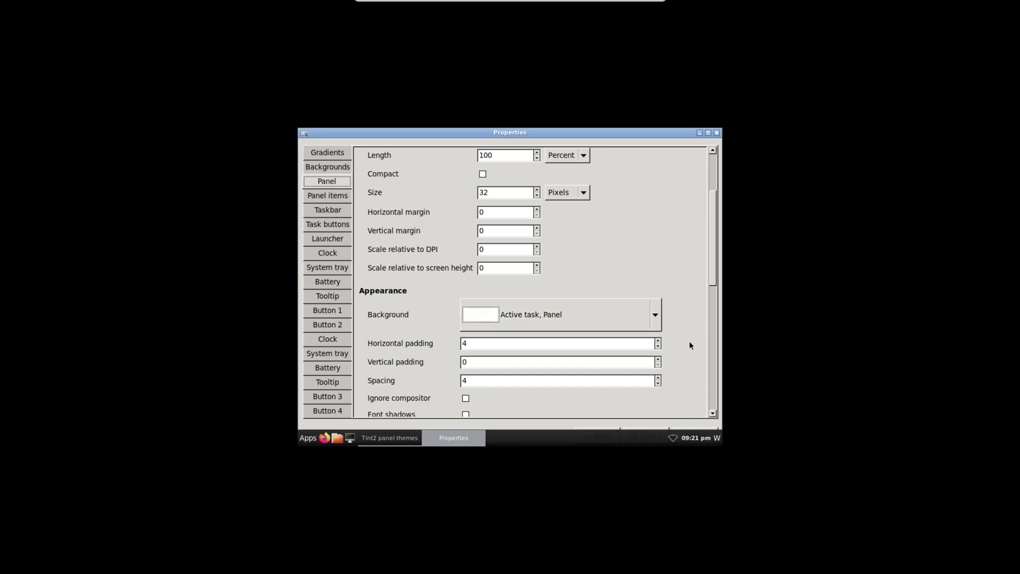
pyautogui.scroll(-5, 690, 344)
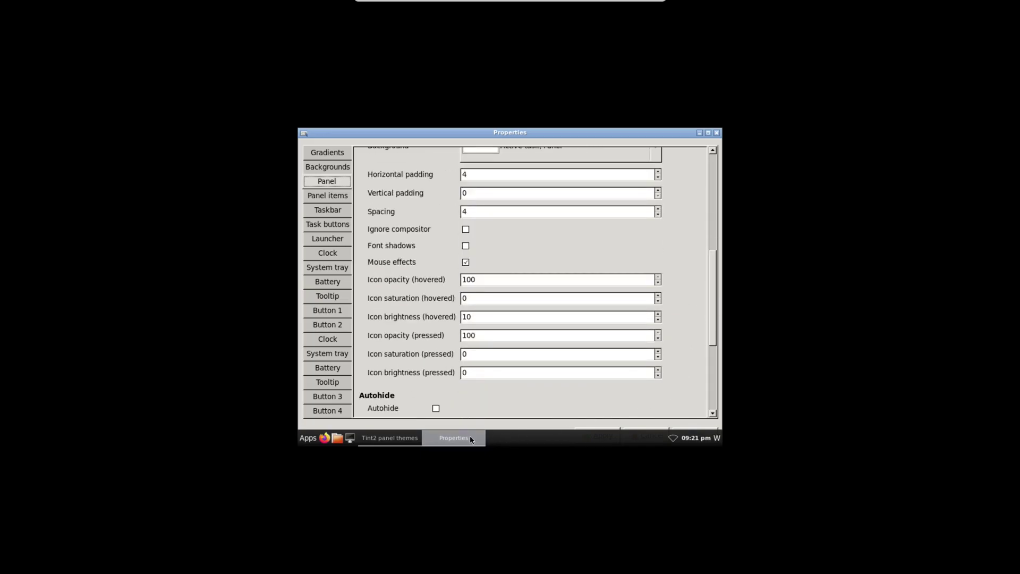
pyautogui.click(454, 436)
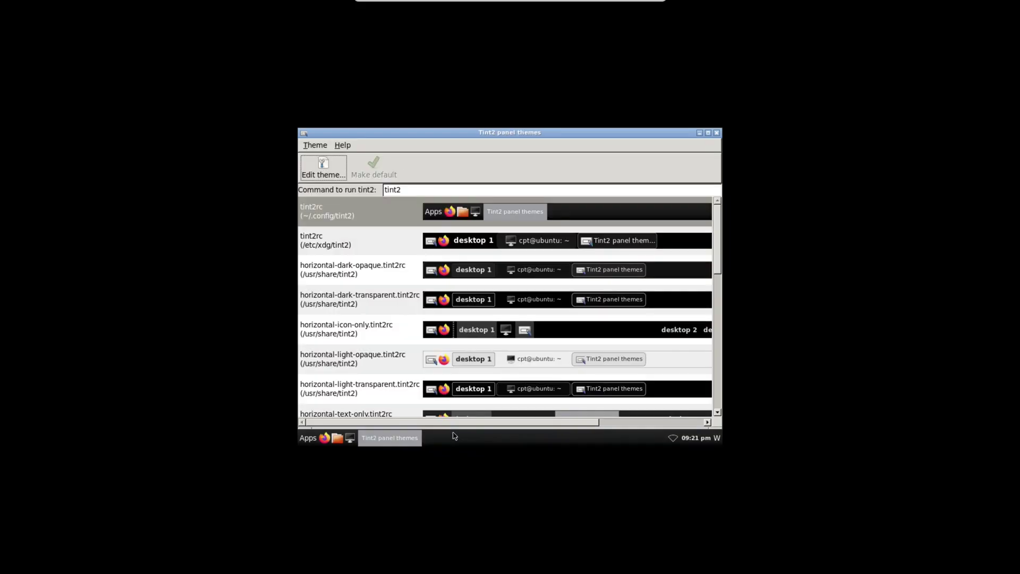
pyautogui.click(388, 440)
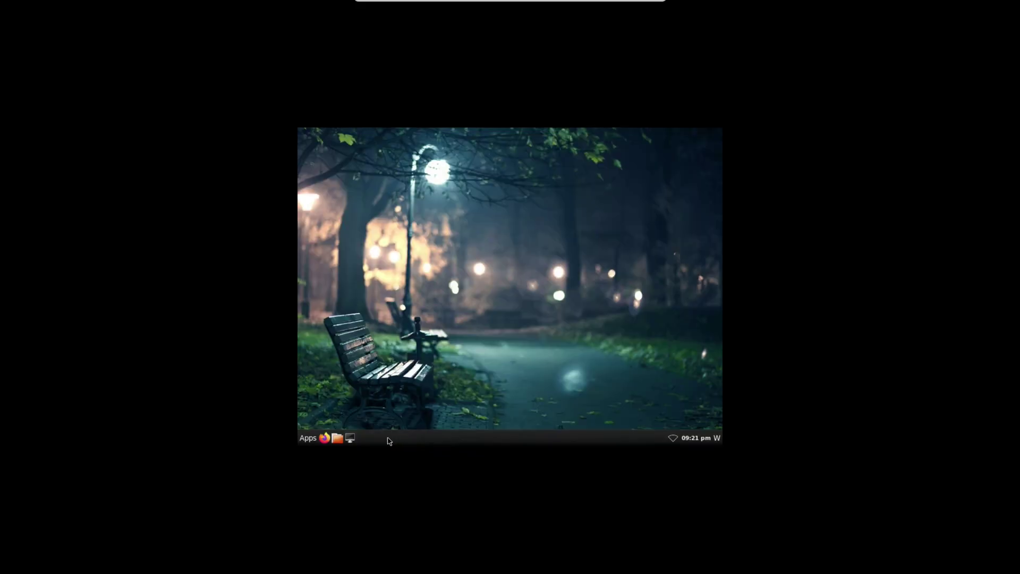
# Step: Search the web in Firefox for "yad examples" and open the SourceForge YAD wiki Examples page at the logout dialog code
pyautogui.click(323, 438)
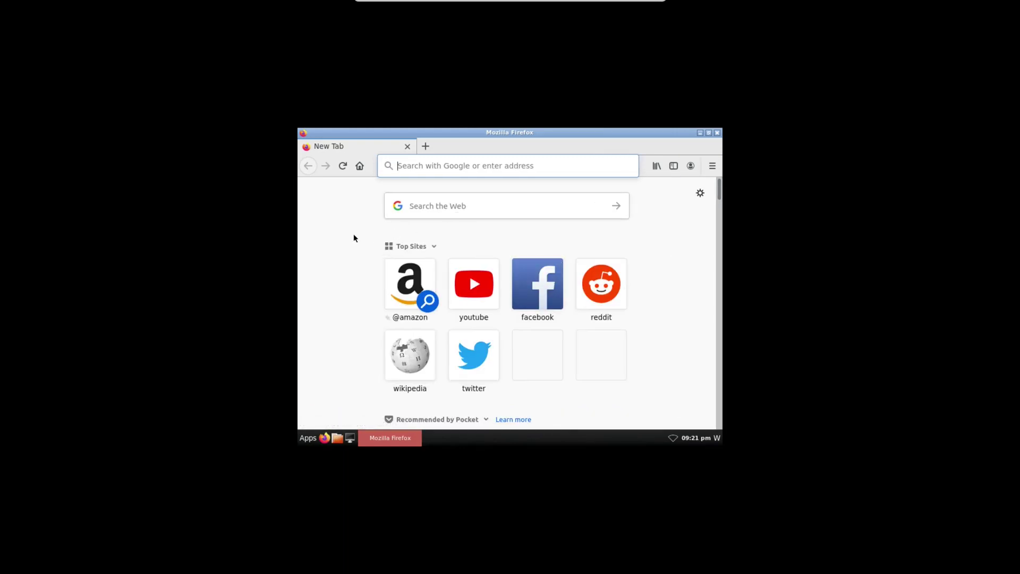
pyautogui.write('y')
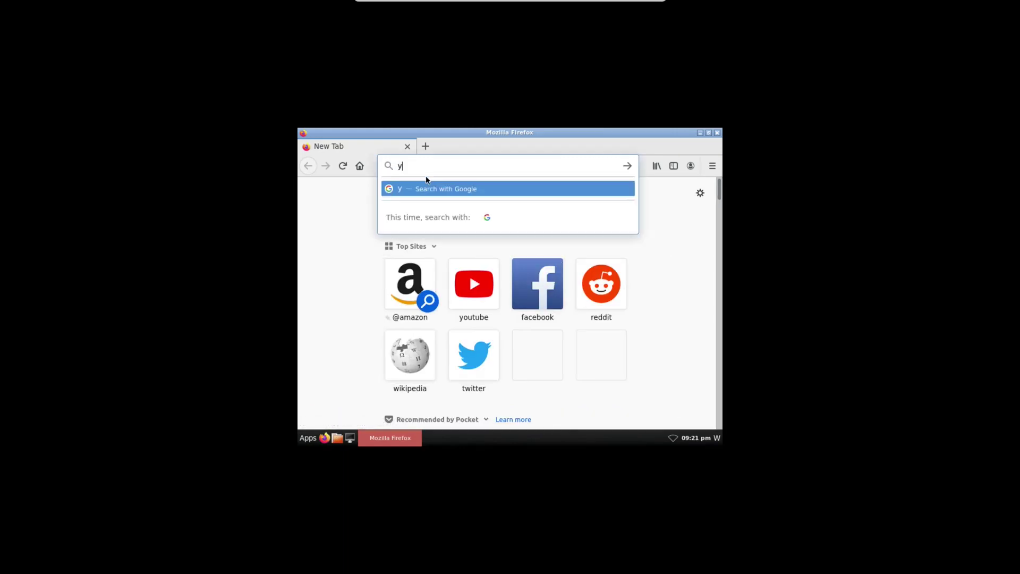
pyautogui.write('ad example')
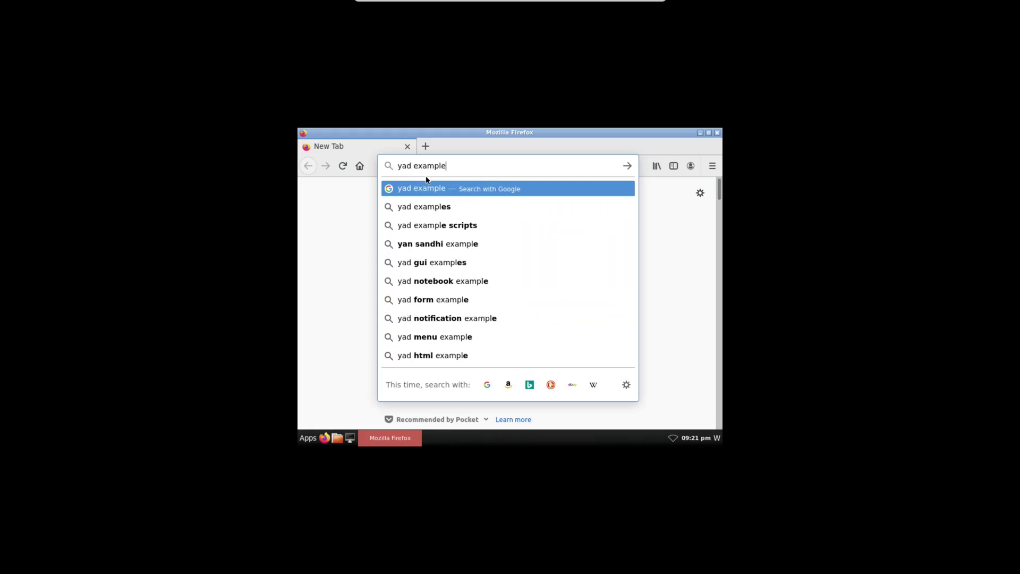
pyautogui.press('Return')
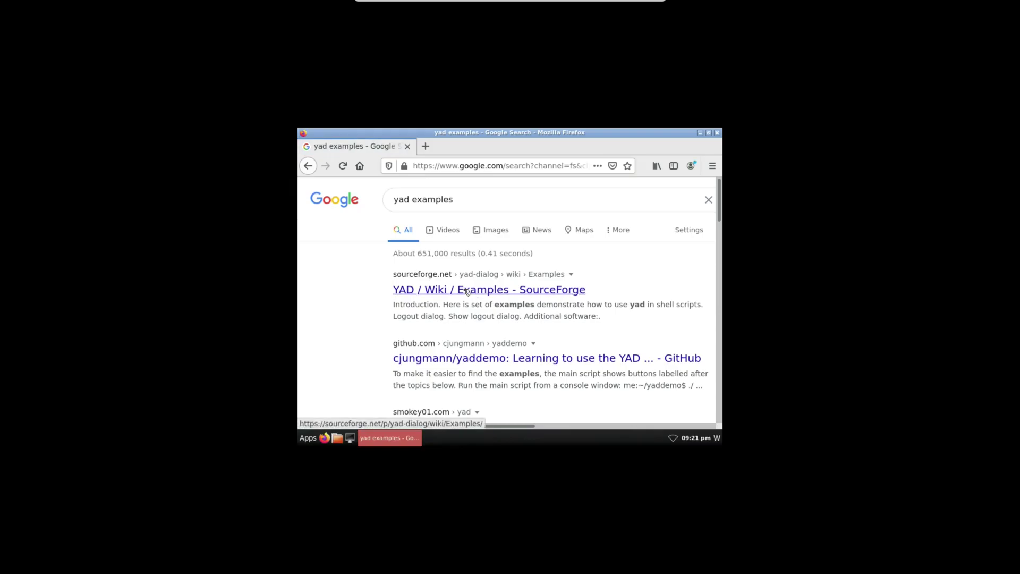
pyautogui.click(467, 291)
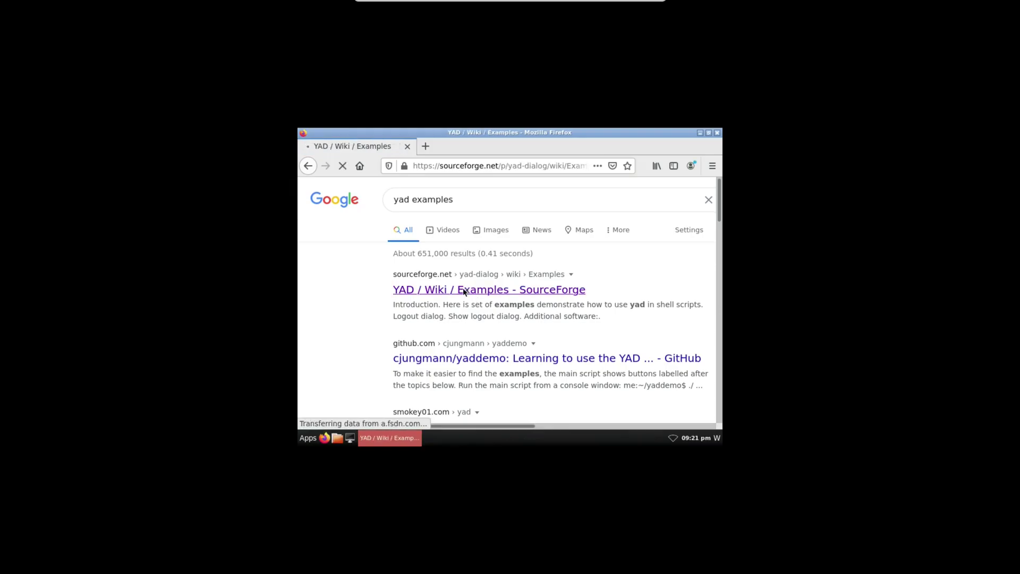
pyautogui.scroll(-3, 528, 279)
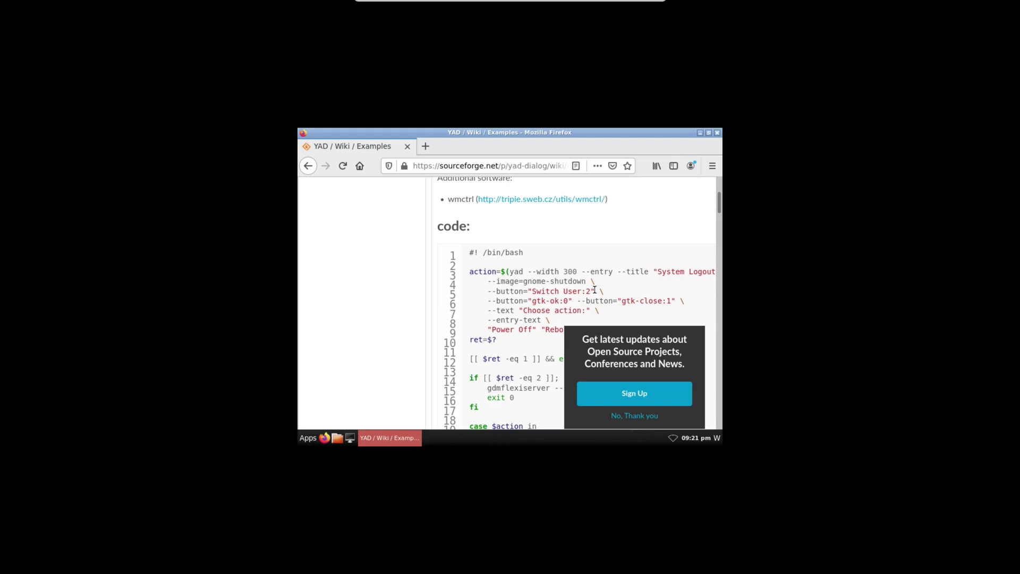
# Step: Copy the logout example's yad command through the Switch User button and reopen the tint2 configuration tool with tint2conf
pyautogui.moveTo(594, 291); pyautogui.dragTo(509, 271)
pyautogui.rightClick(520, 271)
pyautogui.click(541, 277)
pyautogui.hotkey('alt', 'F2')
pyautogui.write('tint2conf')
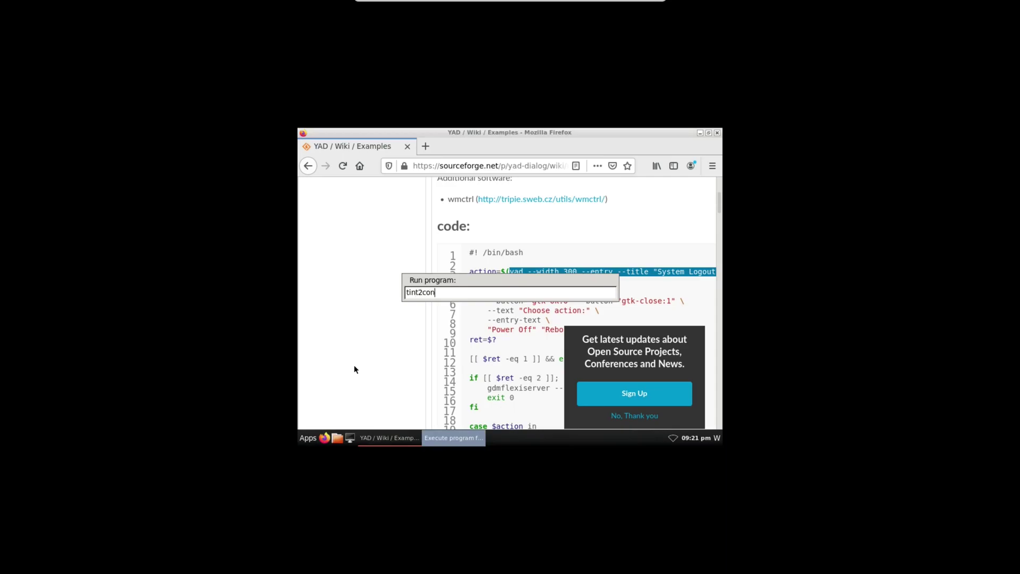
pyautogui.press('Return')
# Step: Open the Pluma text editor and paste the copied yad command into the empty document
pyautogui.hotkey('alt', 'F2')
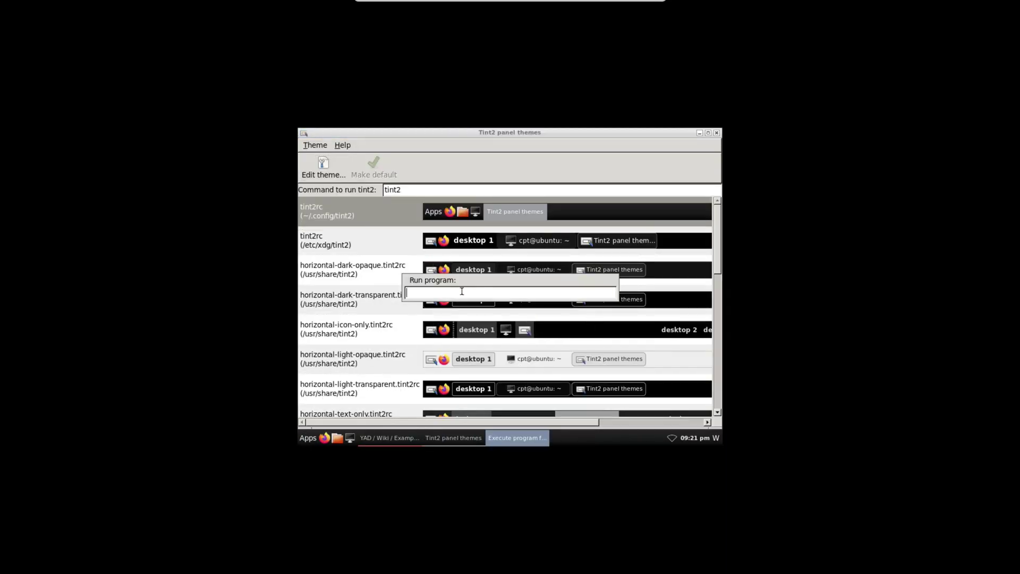
pyautogui.write('pluma')
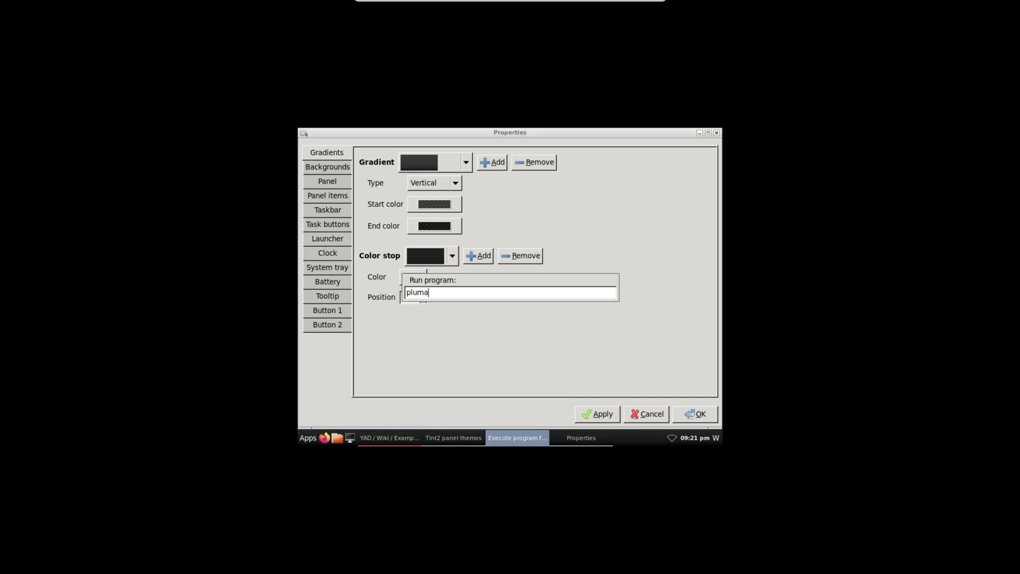
pyautogui.press('Return')
pyautogui.rightClick(355, 204)
pyautogui.click(392, 237)
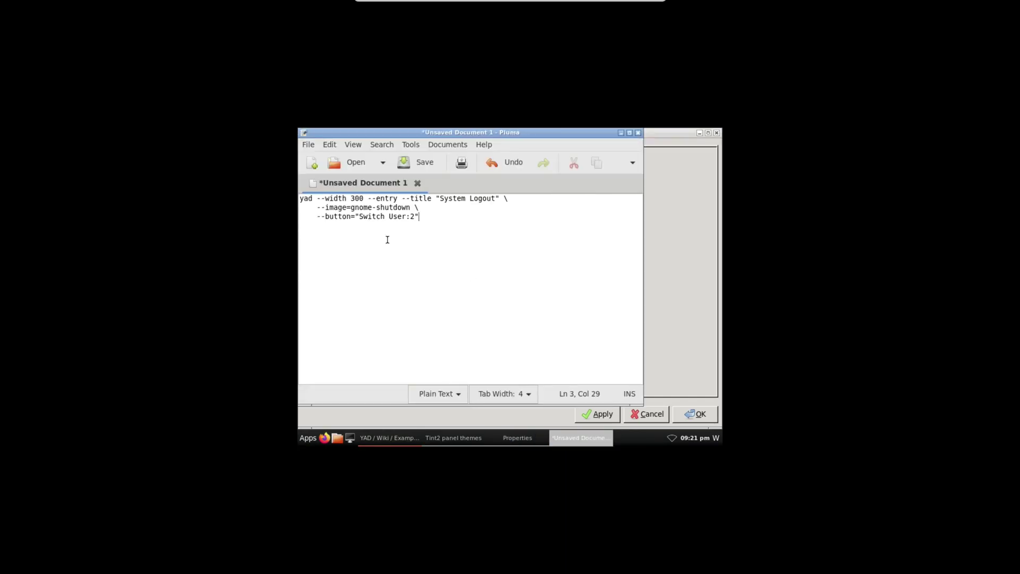
# Step: Replace title with Session in the yad command, set the width to 400, and add the --center option
pyautogui.doubleClick(418, 198)
pyautogui.write('Session')
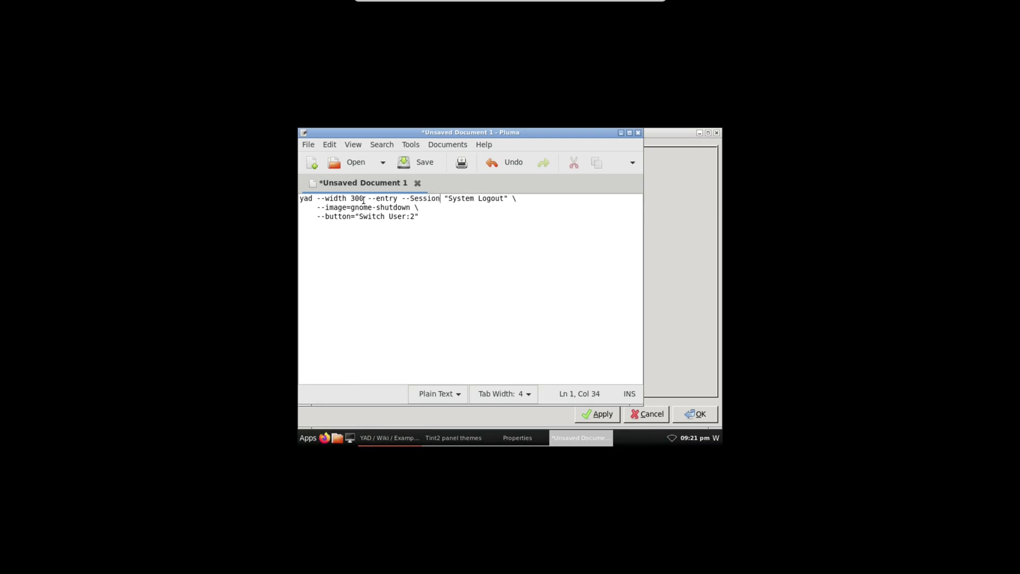
pyautogui.moveTo(355, 199); pyautogui.dragTo(351, 199)
pyautogui.write('4')
pyautogui.click(440, 198)
pyautogui.write('--center')
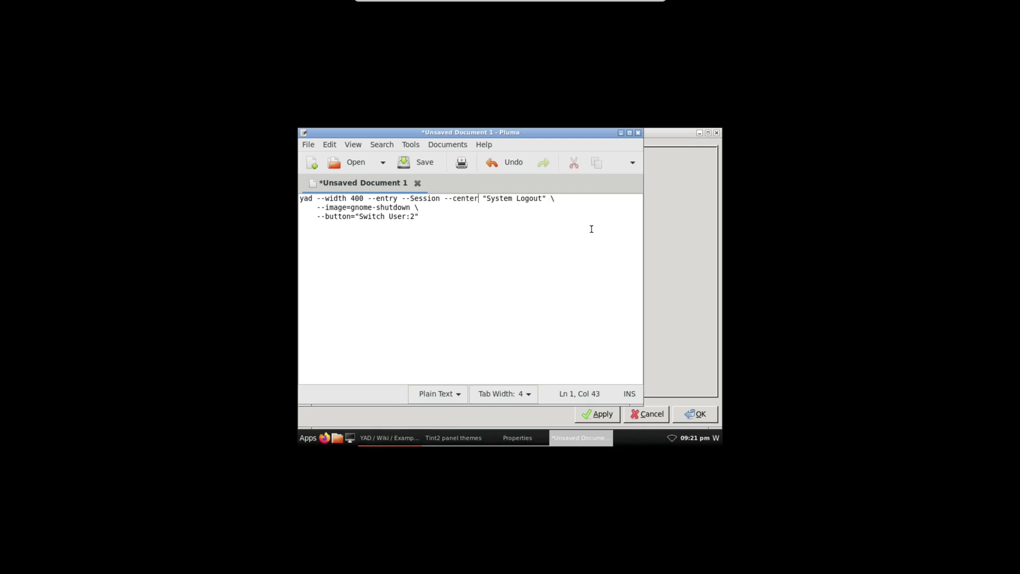
# Step: Remove the --image option and line breaks so the yad command is one line, and maximize the editor window
pyautogui.moveTo(317, 217); pyautogui.dragTo(552, 195)
pyautogui.press('BackSpace')
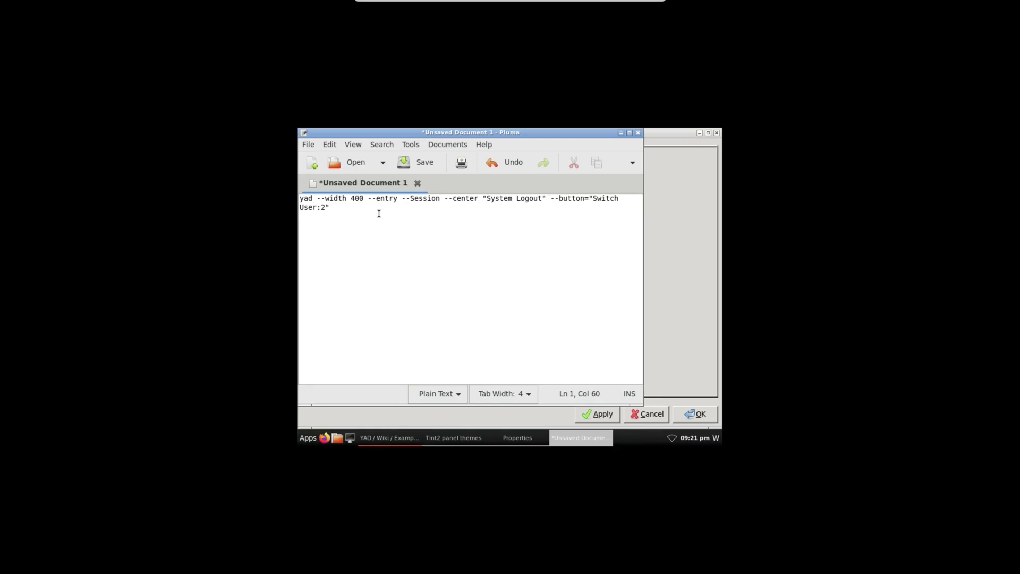
pyautogui.click(630, 132)
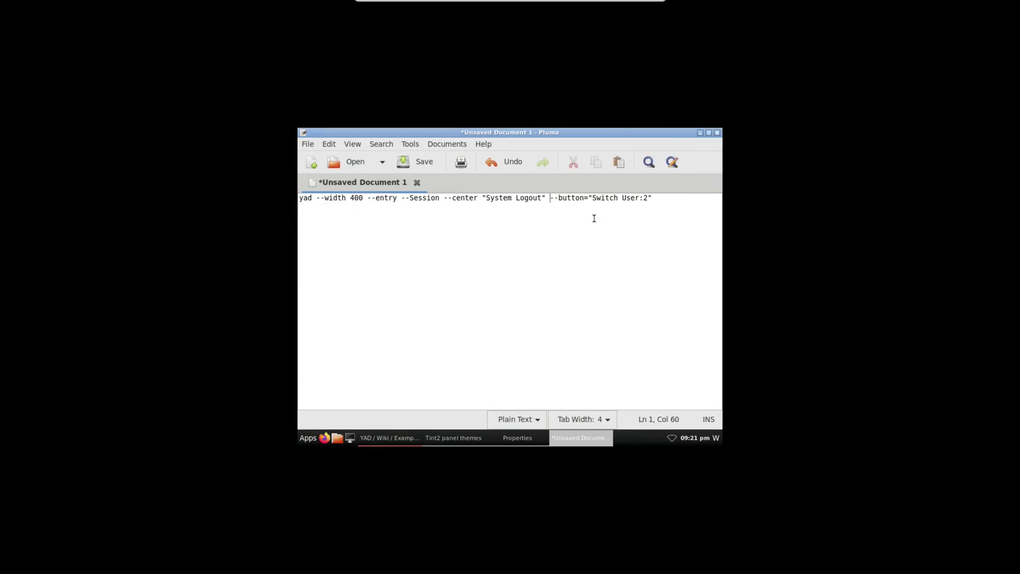
# Step: Replace the Switch User button with "Cancel:1" and add buttons "Logout:killall openbox", "Reboot:reboot" and "Shutdown:shutdown now"
pyautogui.moveTo(640, 198); pyautogui.dragTo(592, 198)
pyautogui.write('Cancel')
pyautogui.moveTo(628, 198); pyautogui.dragTo(624, 197)
pyautogui.write('1" --button="Logout:ki')
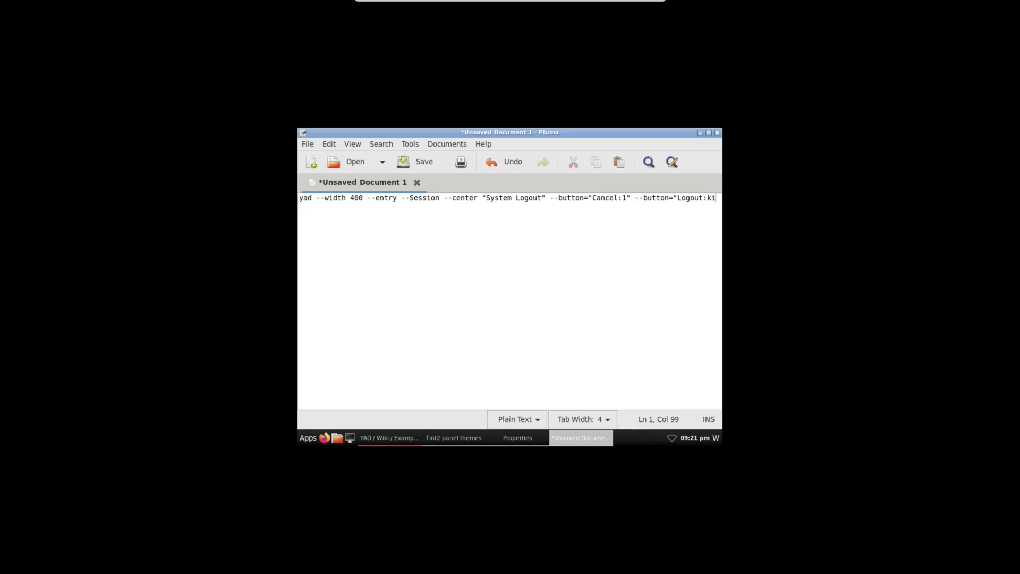
pyautogui.write('llall openbo')
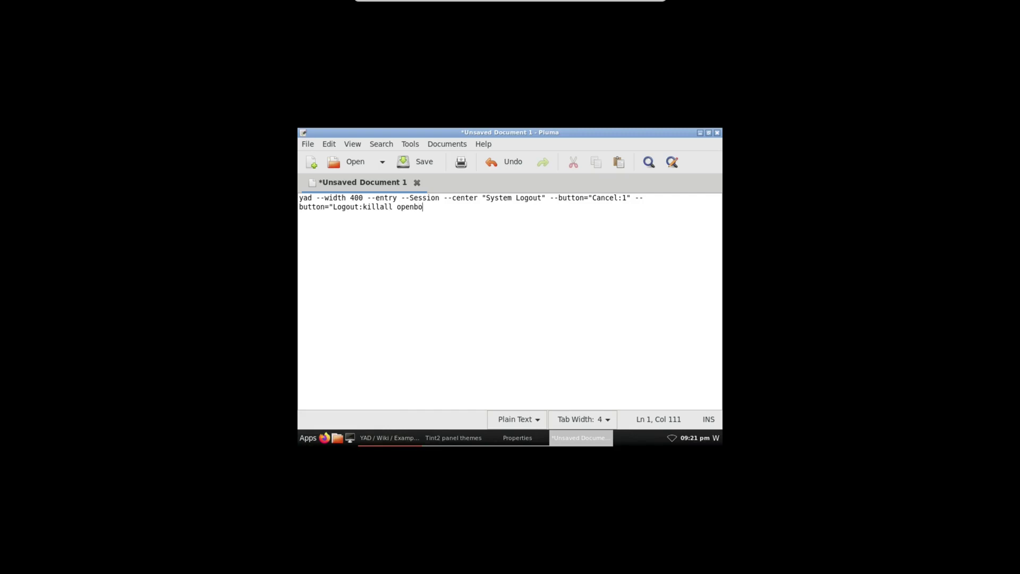
pyautogui.write('x" --button="Reboot:reboot" --butto')
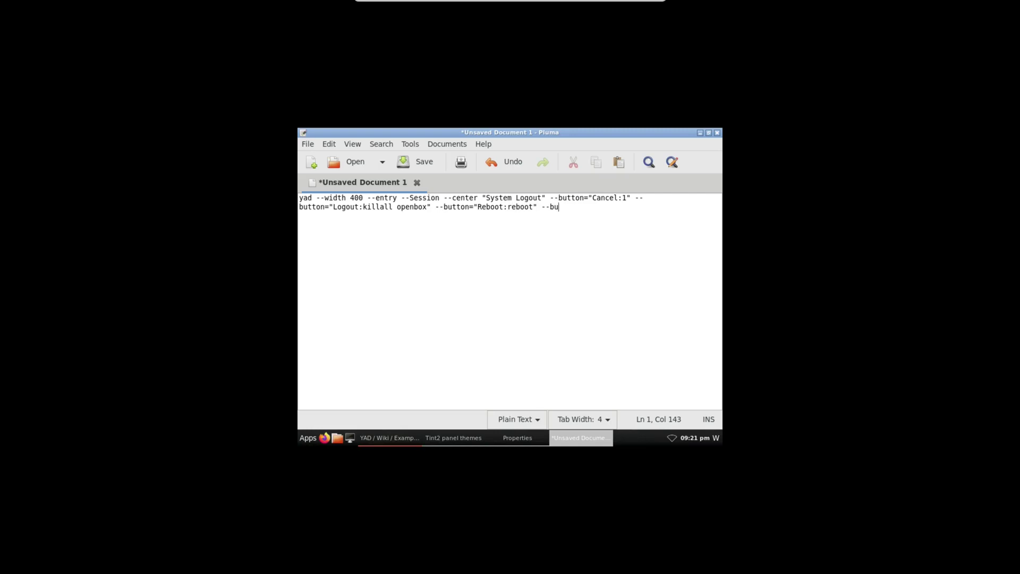
pyautogui.write('n="Shutdown:shutdown now')
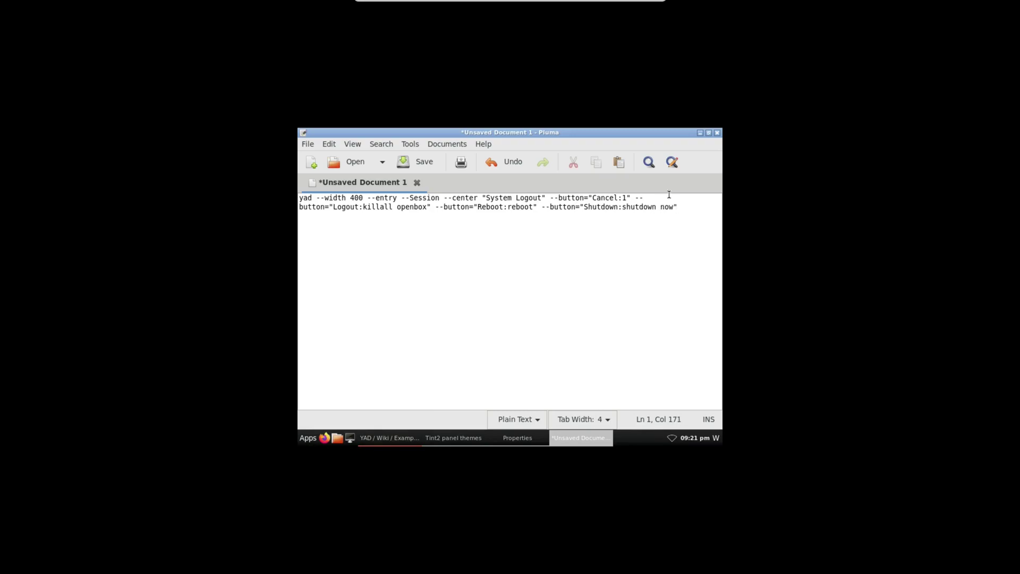
pyautogui.write('"')
# Step: Copy the whole yad command, test it in a terminal, and cancel the session dialog
pyautogui.moveTo(679, 207); pyautogui.dragTo(290, 193)
pyautogui.rightClick(314, 206)
pyautogui.click(342, 232)
pyautogui.click(350, 438)
pyautogui.rightClick(380, 181)
pyautogui.click(407, 228)
pyautogui.press('Return')
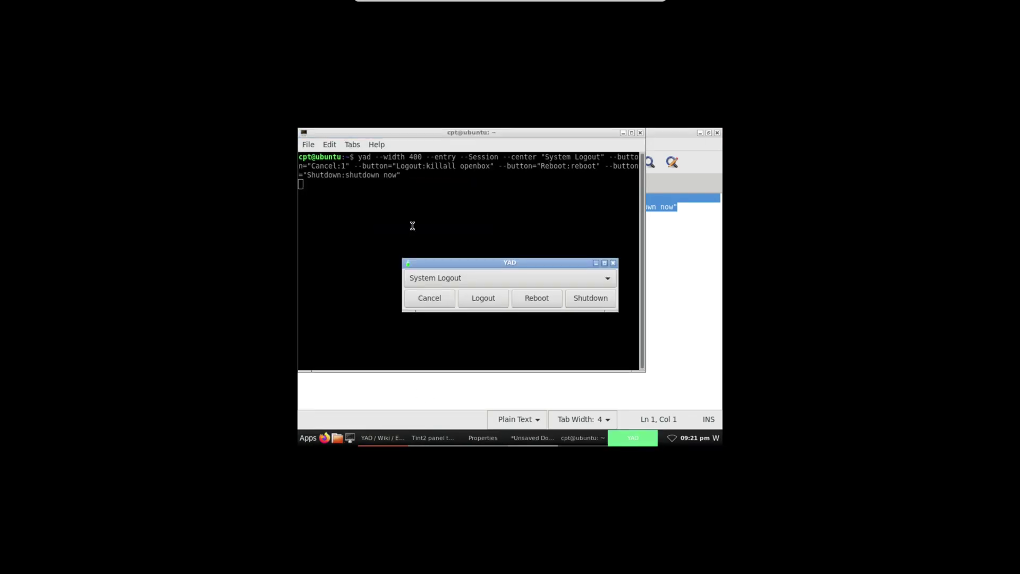
pyautogui.click(418, 298)
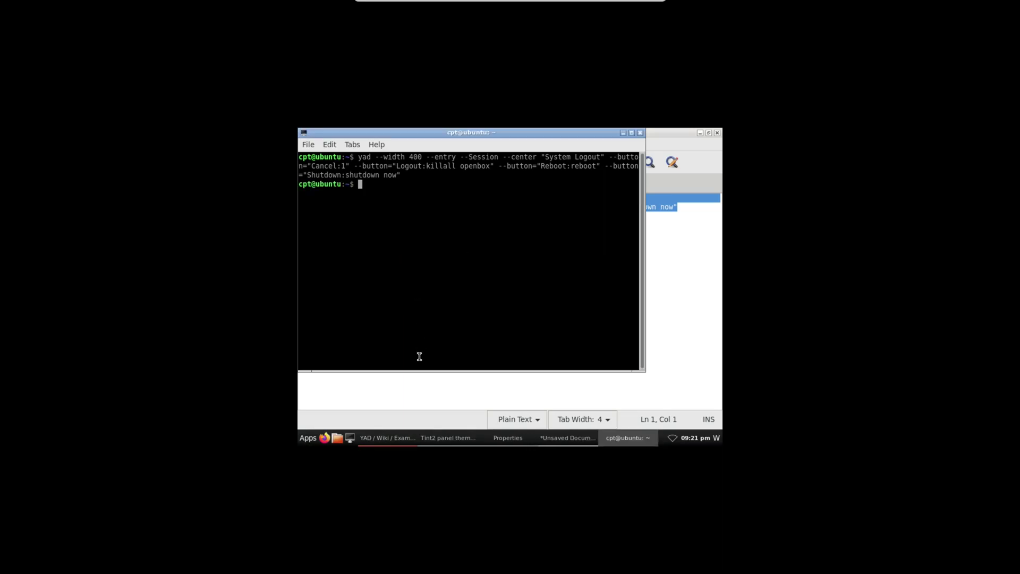
# Step: Paste the yad session command into Button 1's settings in the tint2 properties, then apply and close them
pyautogui.click(508, 438)
pyautogui.click(327, 311)
pyautogui.click(478, 285)
pyautogui.rightClick(477, 284)
pyautogui.click(510, 313)
pyautogui.click(599, 414)
pyautogui.click(695, 414)
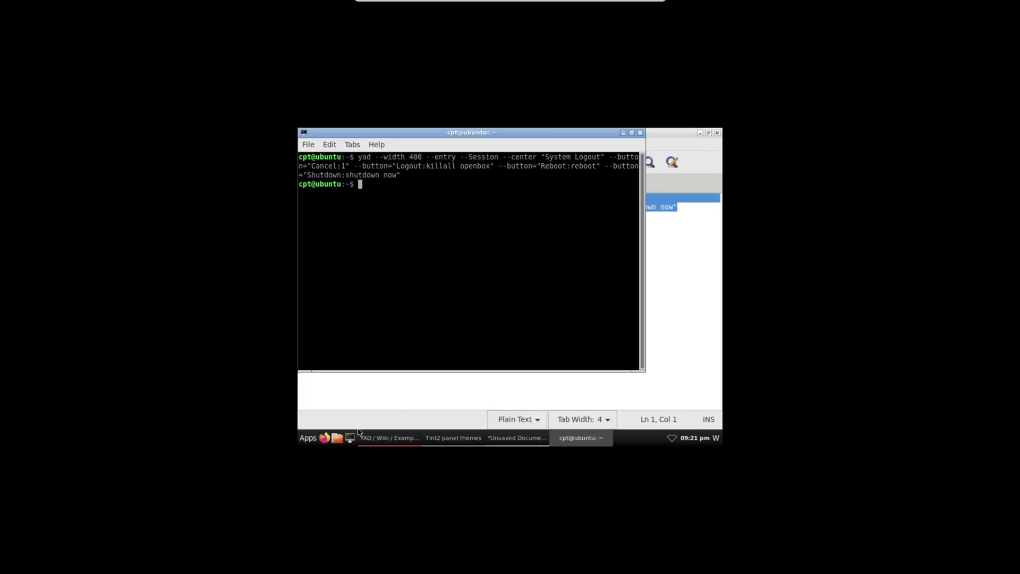
# Step: Review the logout and run dialog code on the YAD wiki, declining the newsletter offer, and return to the search results
pyautogui.click(380, 438)
pyautogui.scroll(-6, 353, 330)
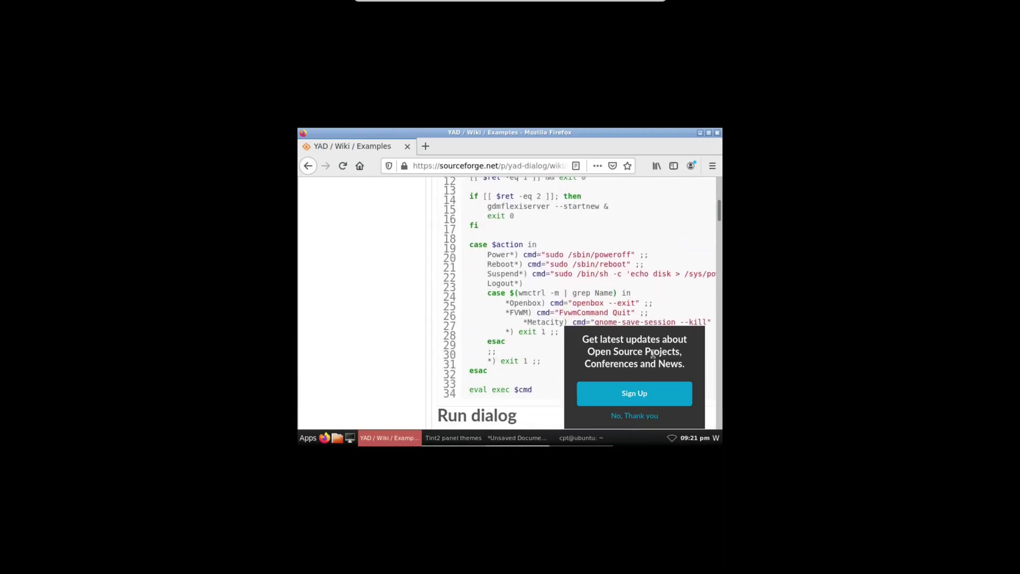
pyautogui.click(634, 416)
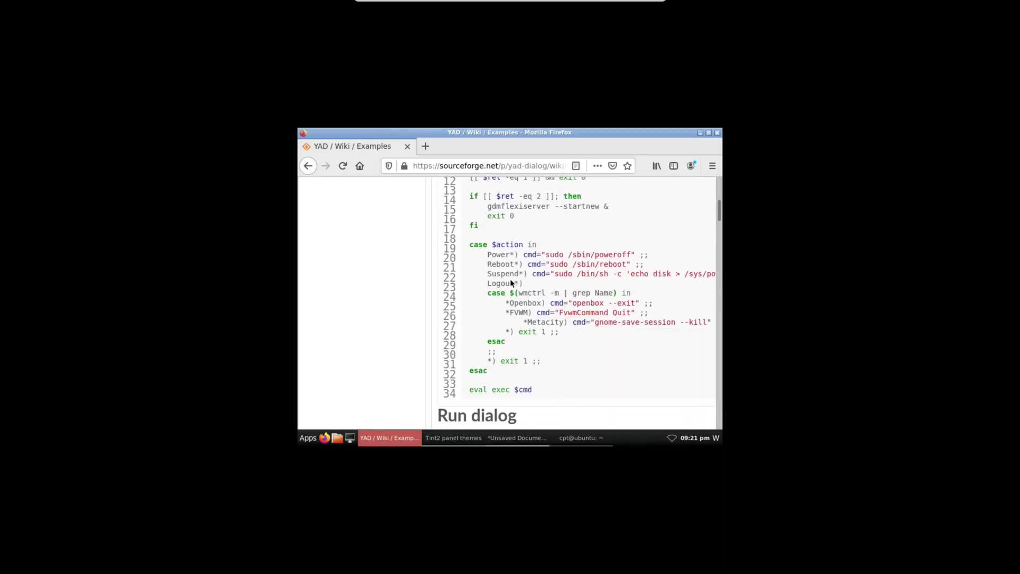
pyautogui.scroll(-10, 524, 295)
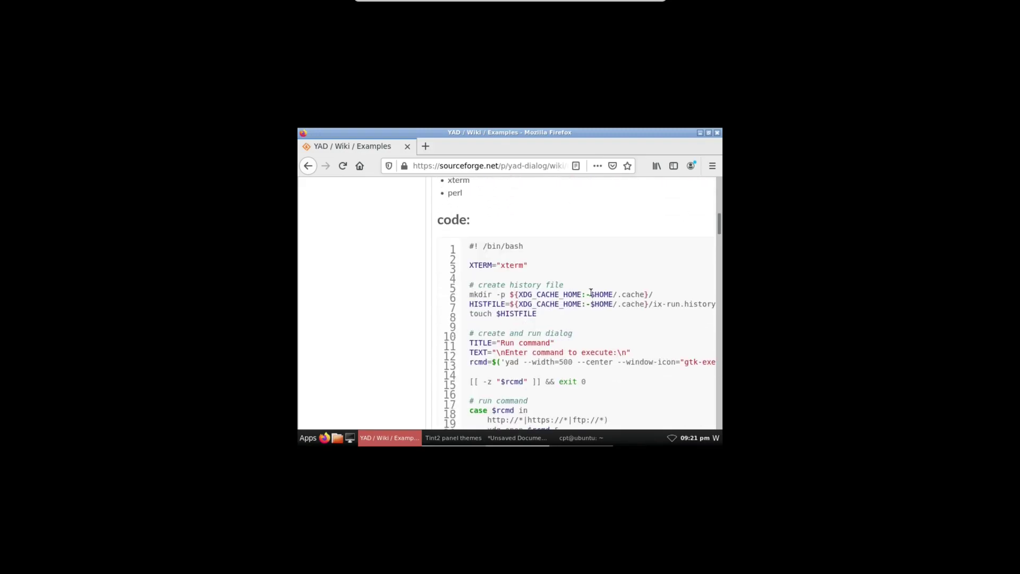
pyautogui.scroll(-2, 610, 266)
pyautogui.scroll(7, 532, 298)
pyautogui.click(308, 167)
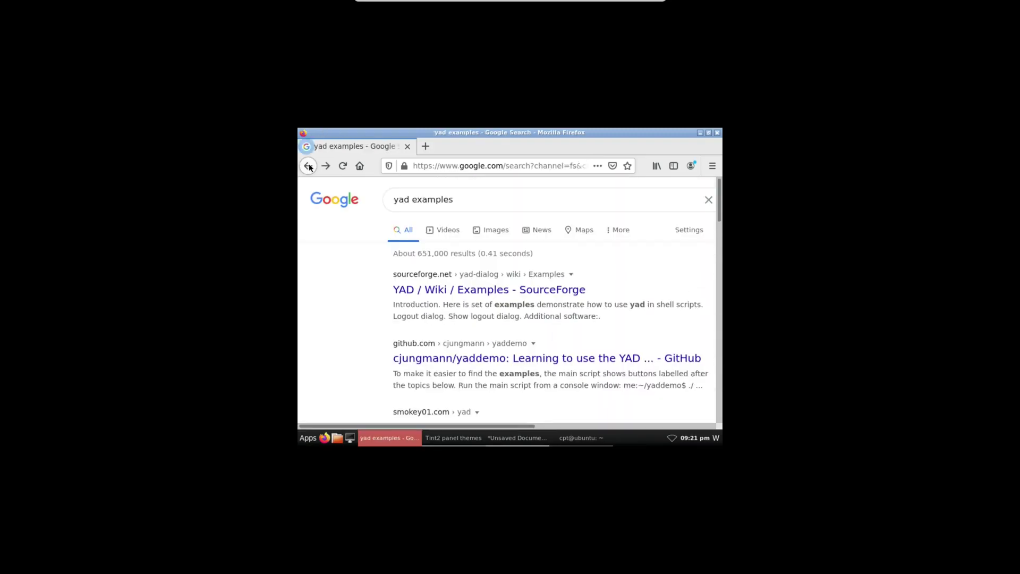
# Step: Search Google for "yad no taskbar" and open the smokey01.com YAD guide from the results
pyautogui.doubleClick(429, 200)
pyautogui.write('no taskbar')
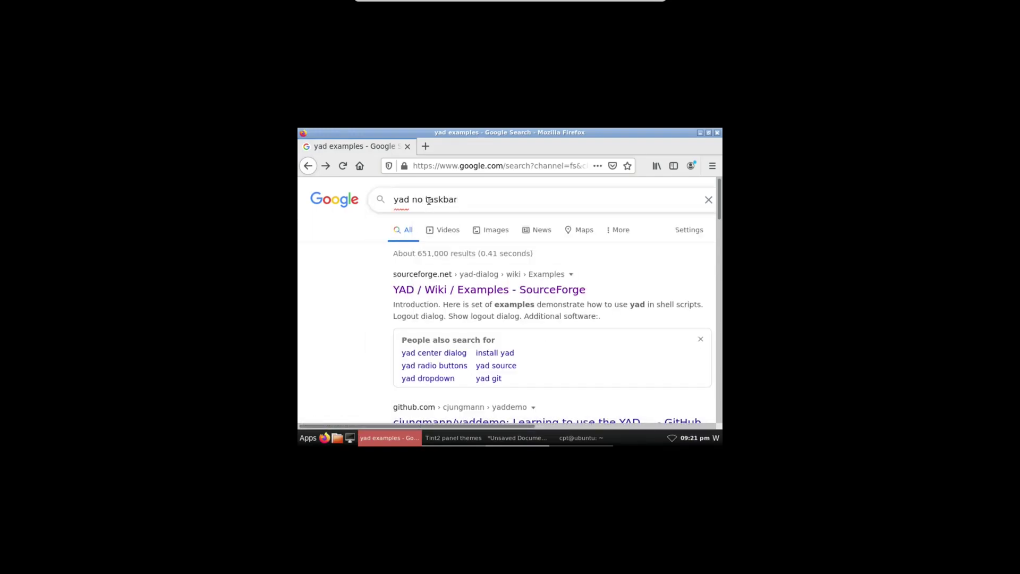
pyautogui.press('Return')
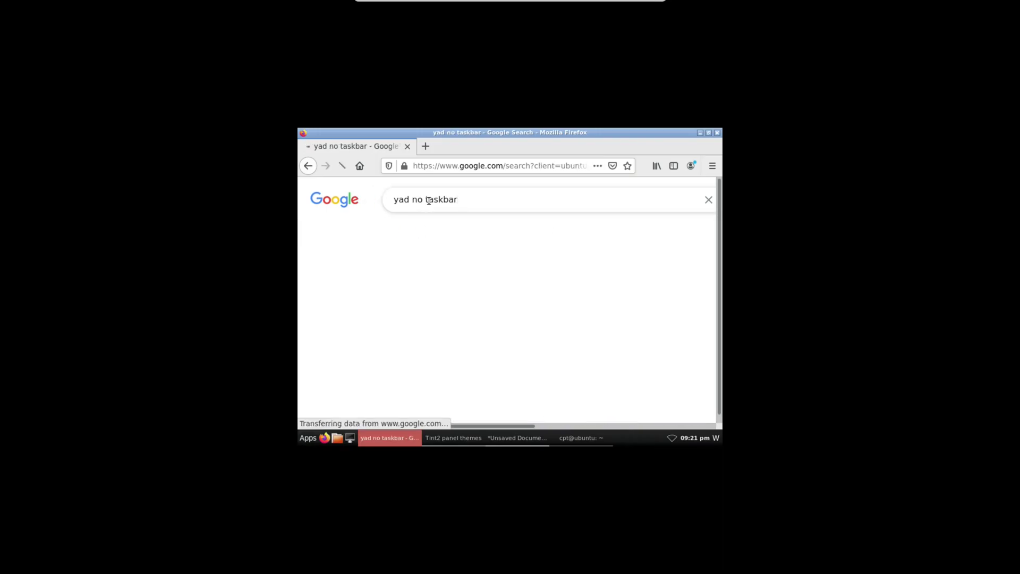
pyautogui.scroll(-2, 347, 320)
pyautogui.click(443, 255)
# Step: Read the guide's title and dialog size options, then bring up the session dialog from the panel's Apps button and cancel it
pyautogui.scroll(-5, 577, 303)
pyautogui.scroll(-10, 587, 304)
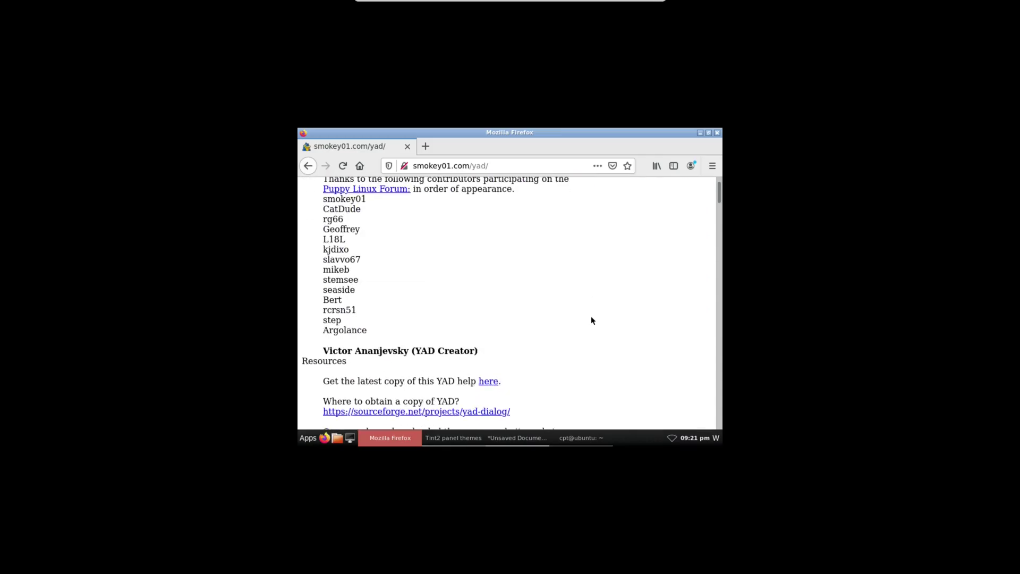
pyautogui.scroll(-10, 624, 321)
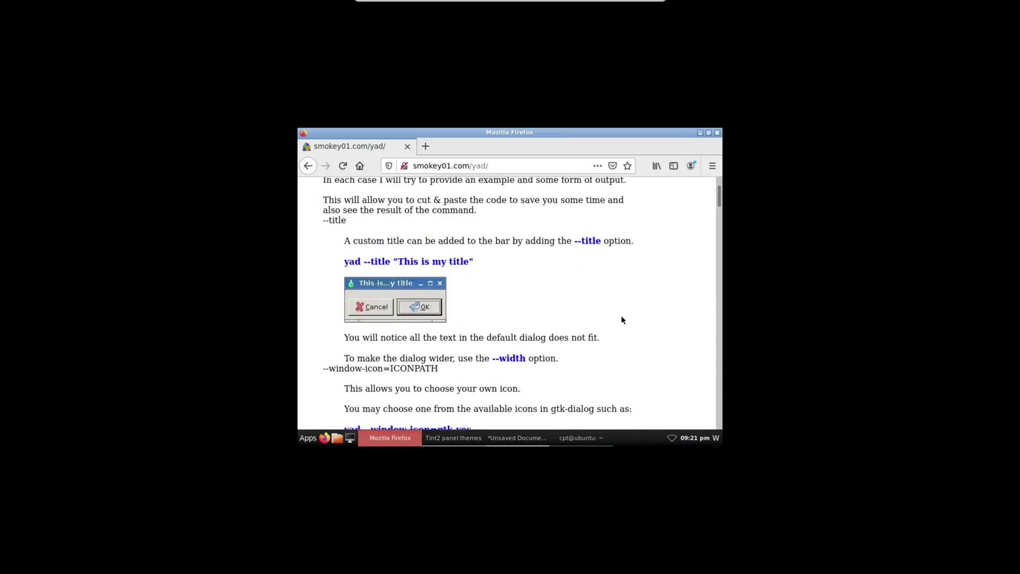
pyautogui.scroll(-12, 616, 332)
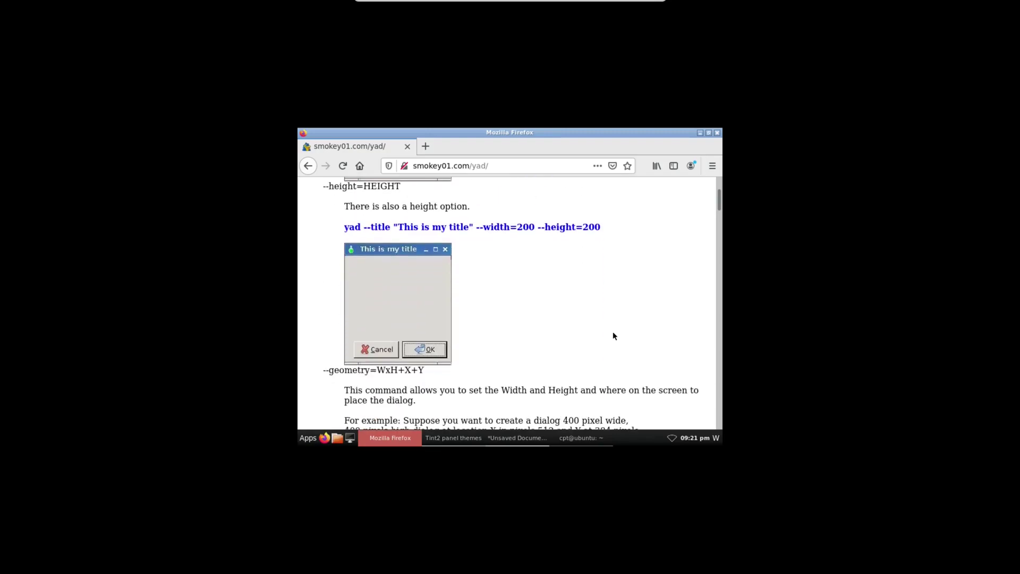
pyautogui.click(310, 439)
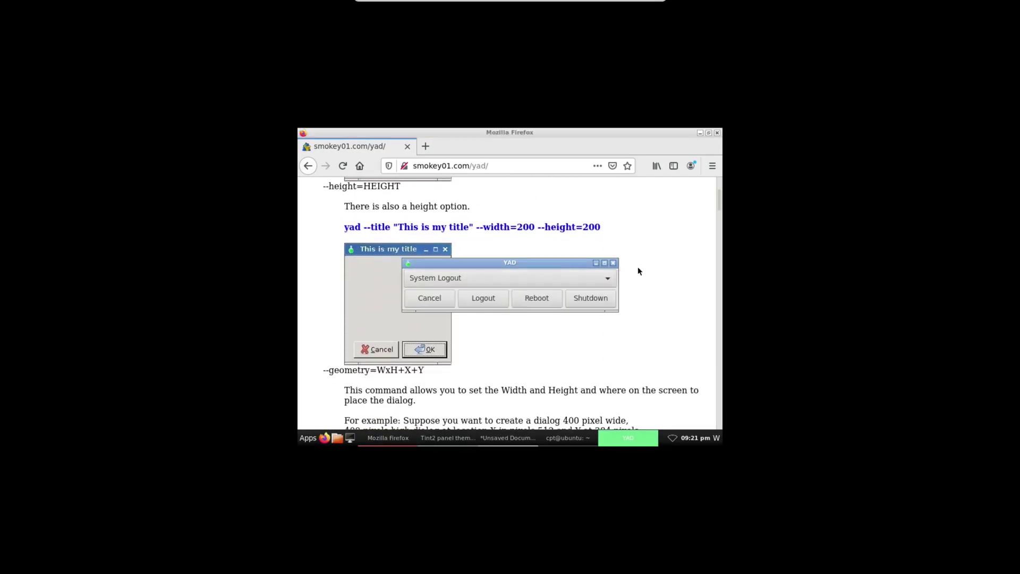
pyautogui.click(425, 297)
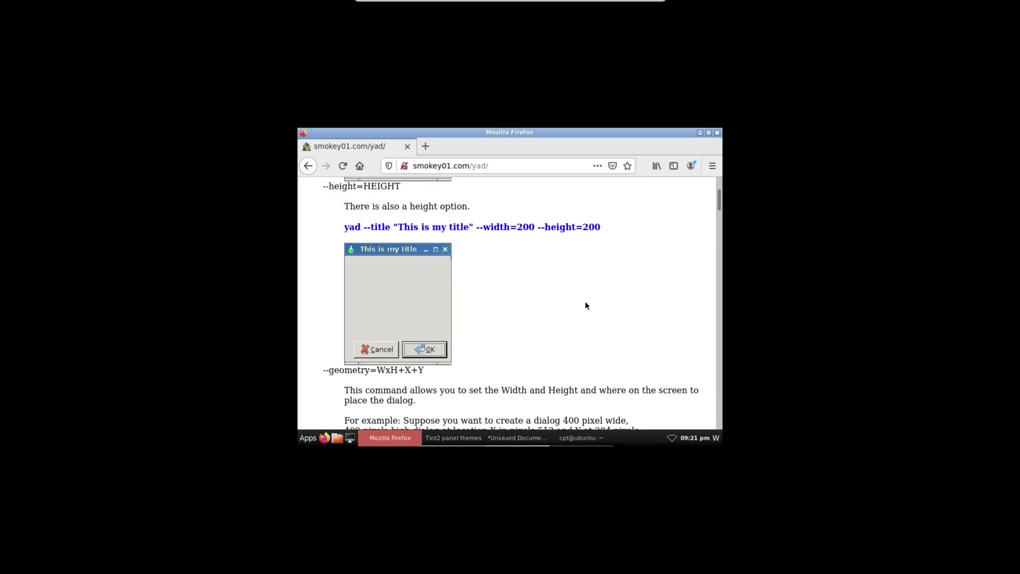
# Step: Examine the YAD guide's remaining window options for ways to hide the dialog's taskbar entry and remove its title bar
pyautogui.scroll(-10, 587, 305)
pyautogui.scroll(-10, 570, 295)
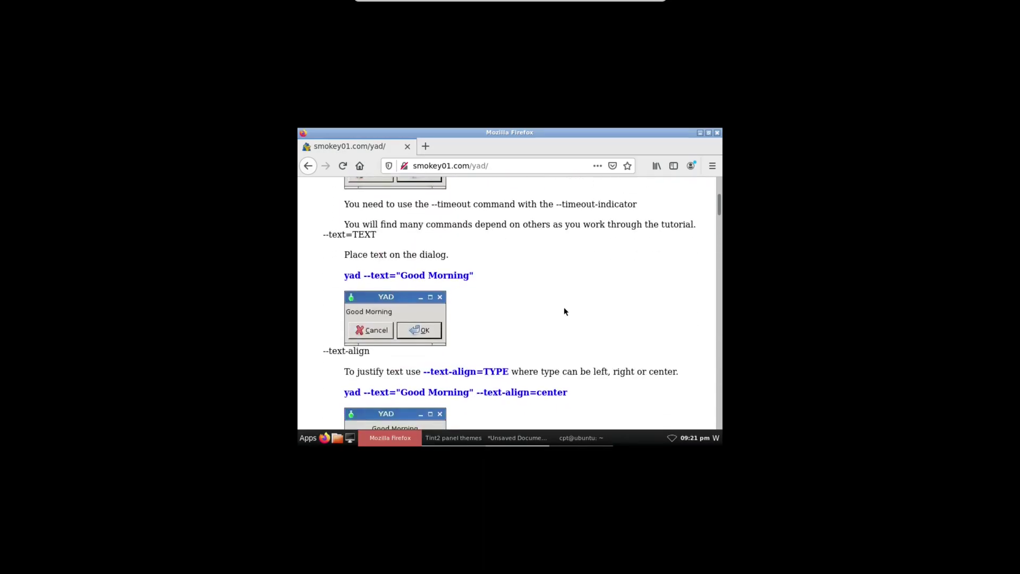
pyautogui.scroll(-10, 565, 310)
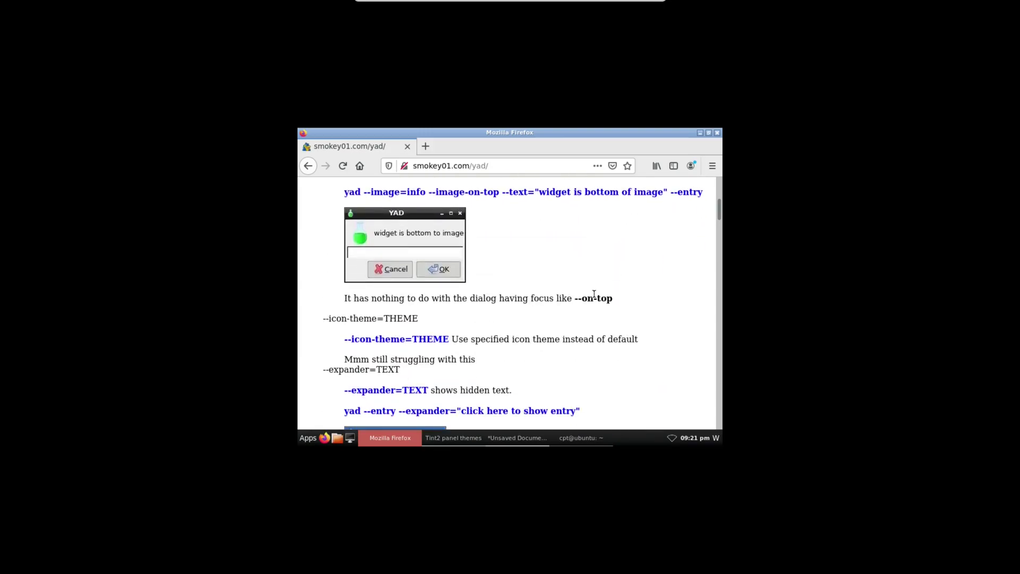
pyautogui.scroll(-5, 594, 296)
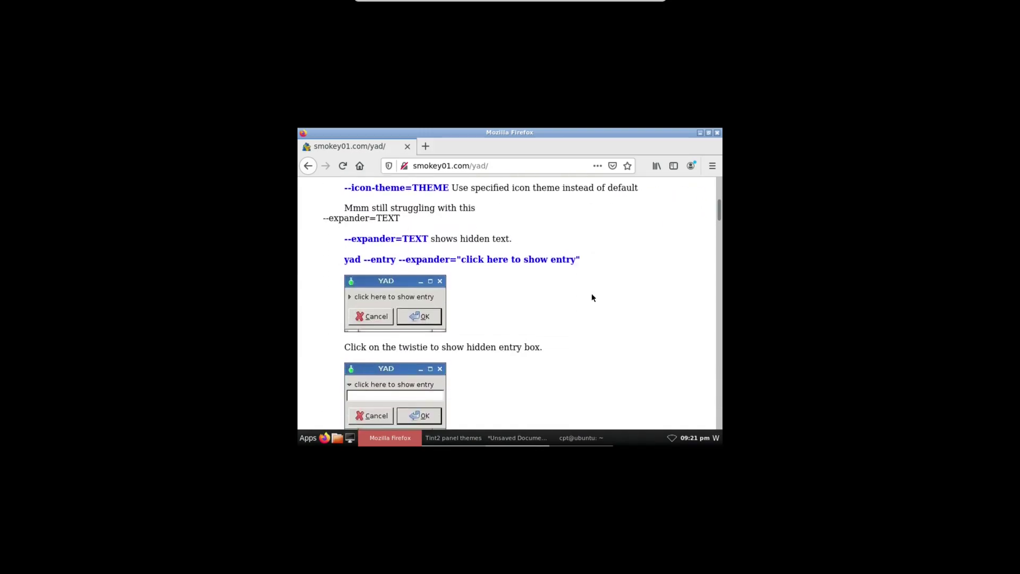
pyautogui.scroll(-9, 591, 295)
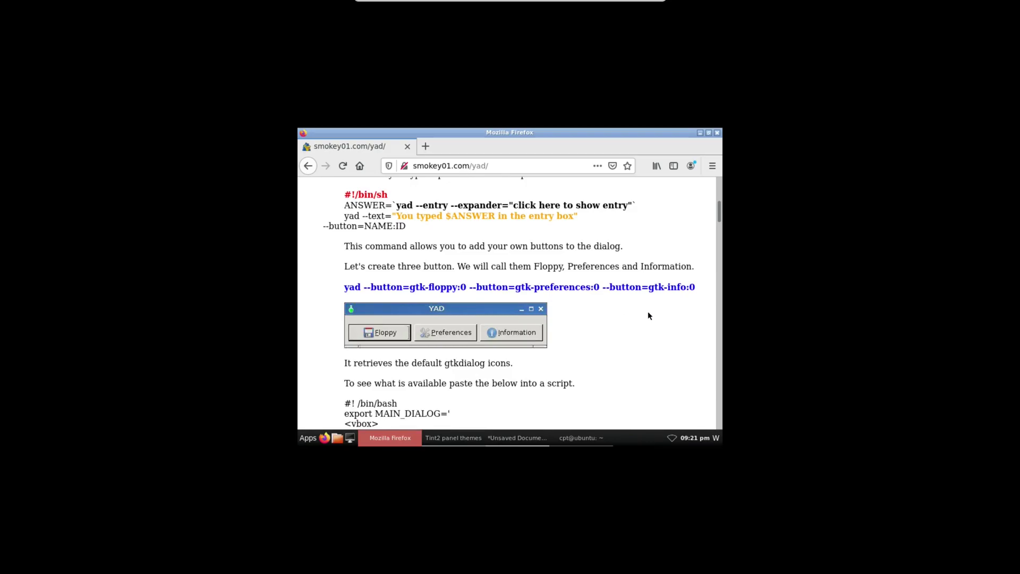
pyautogui.scroll(-20, 627, 322)
pyautogui.scroll(-10, 609, 332)
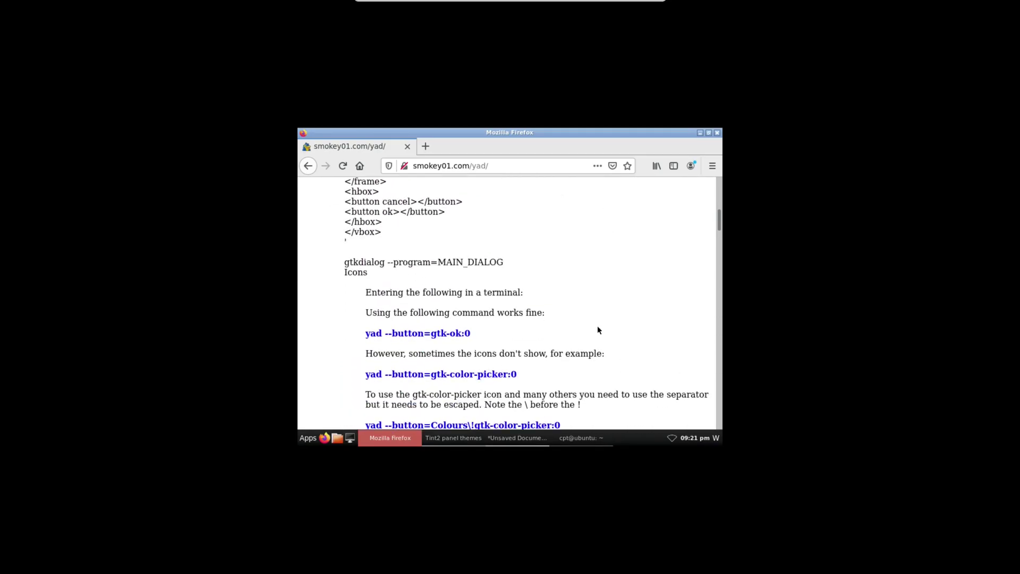
pyautogui.scroll(-10, 597, 327)
pyautogui.scroll(-4, 590, 335)
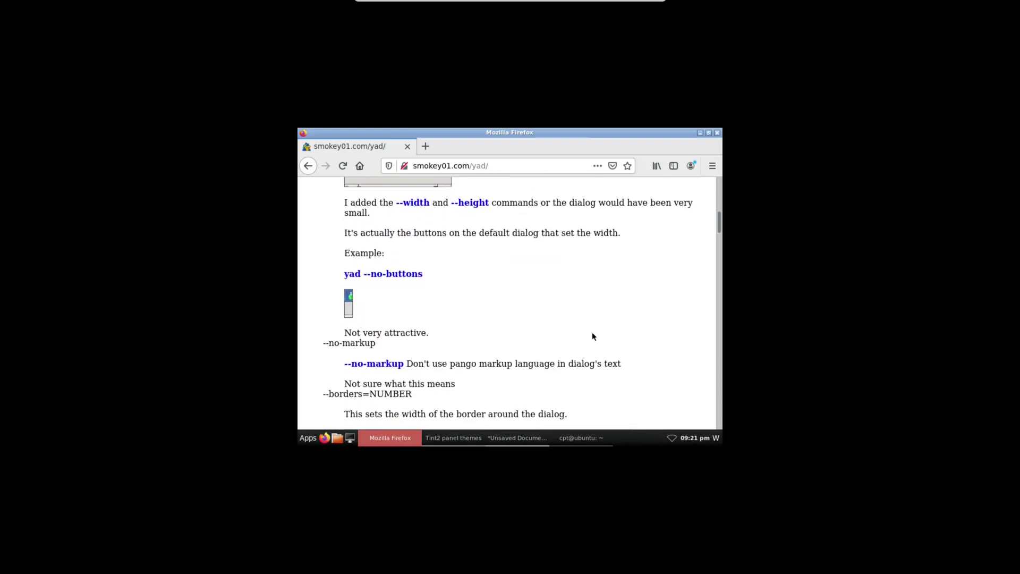
pyautogui.scroll(-3, 568, 319)
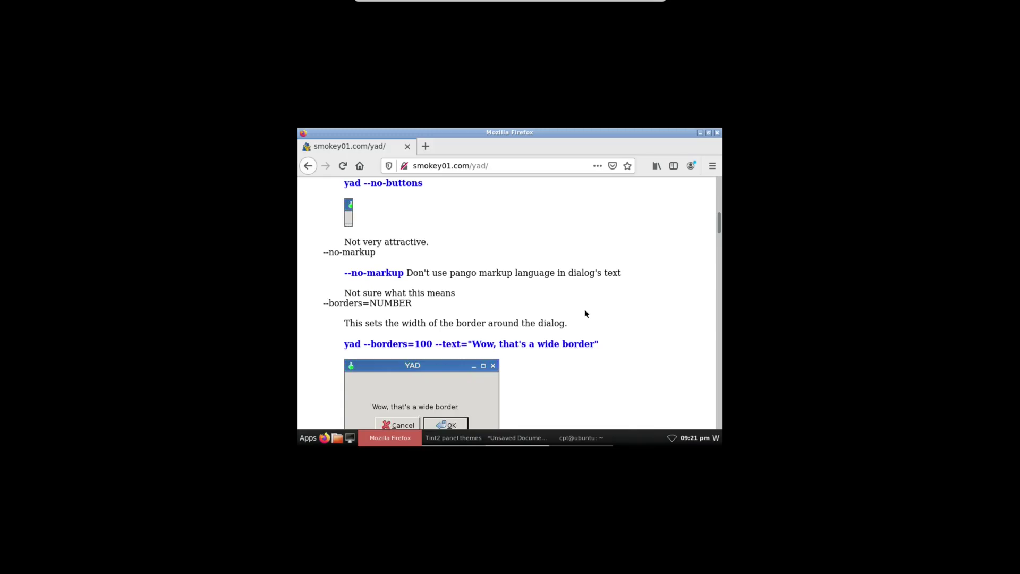
pyautogui.scroll(-4, 584, 314)
pyautogui.scroll(5, 584, 311)
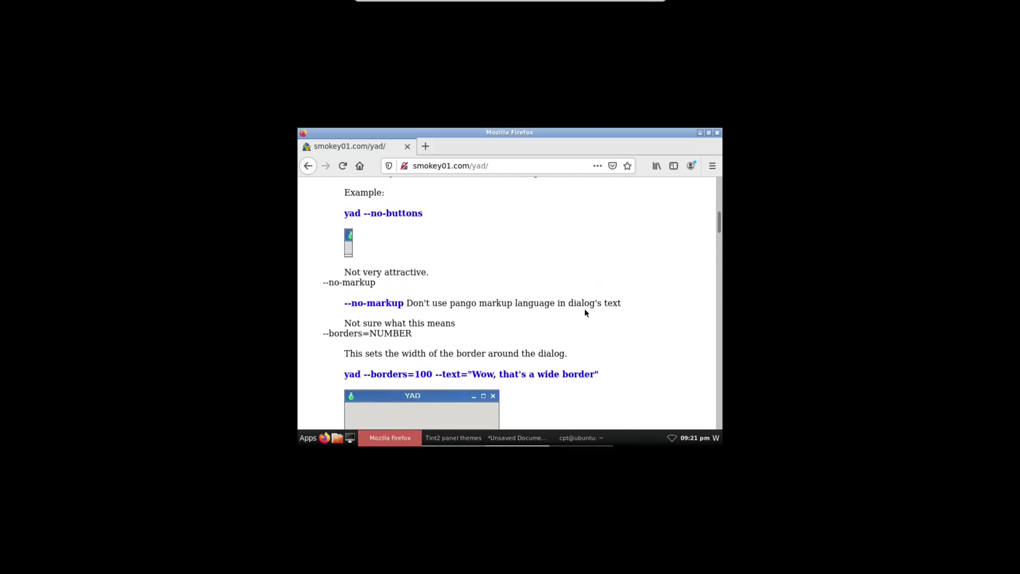
pyautogui.scroll(-15, 584, 311)
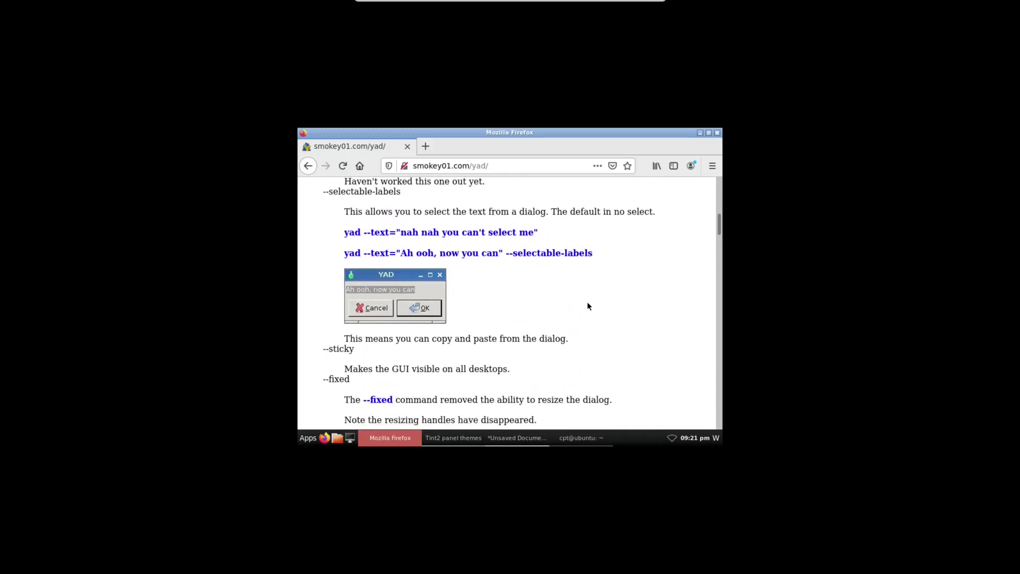
pyautogui.scroll(-4, 590, 302)
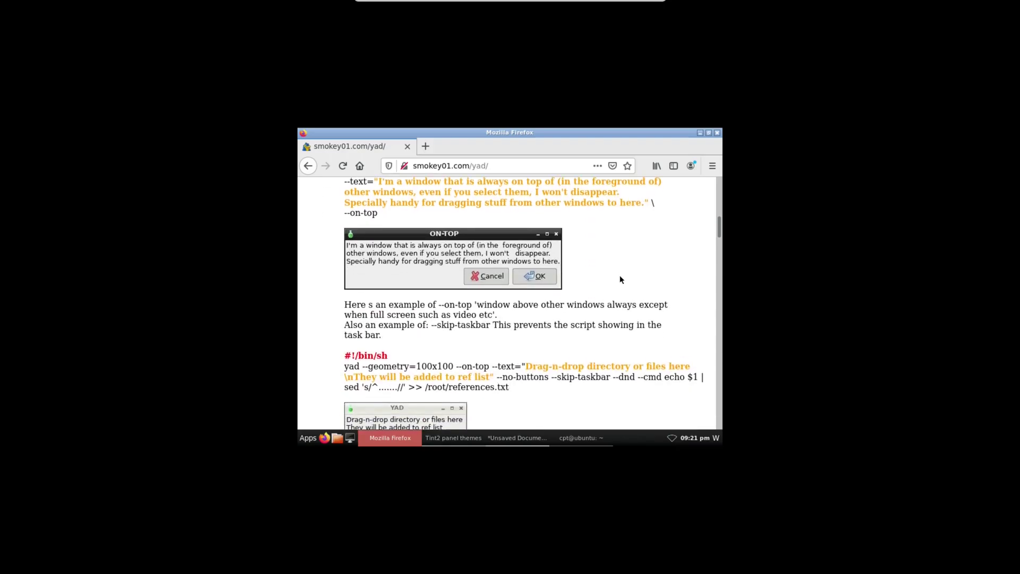
pyautogui.scroll(2, 621, 279)
pyautogui.scroll(-6, 627, 285)
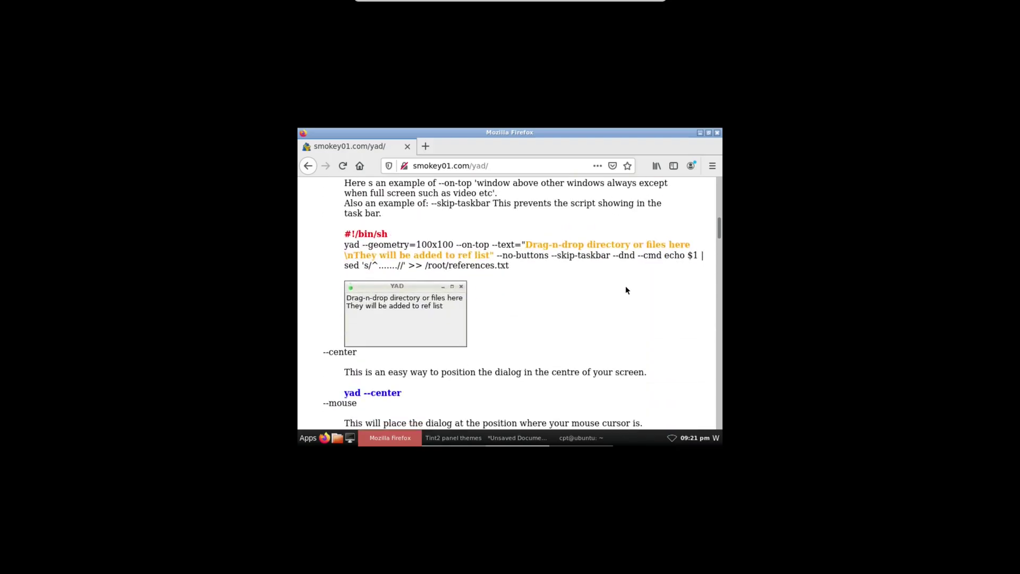
pyautogui.scroll(-5, 626, 287)
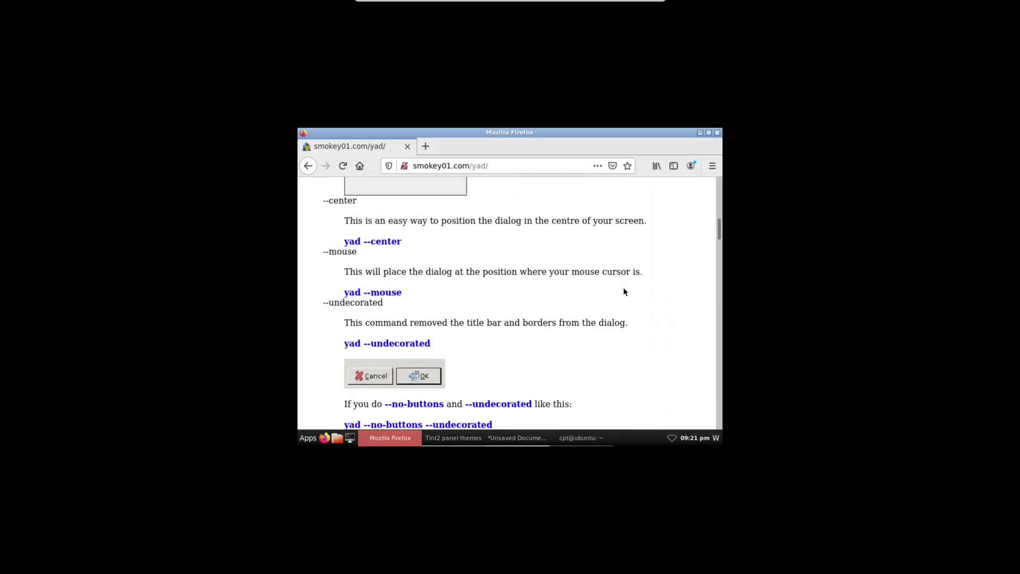
# Step: Copy the --undecorated option from the YAD guide and replace "System Logout" with it in the Pluma document's yad command
pyautogui.scroll(-1, 624, 292)
pyautogui.moveTo(431, 313); pyautogui.dragTo(364, 313)
pyautogui.rightClick(366, 313)
pyautogui.click(393, 322)
pyautogui.click(492, 438)
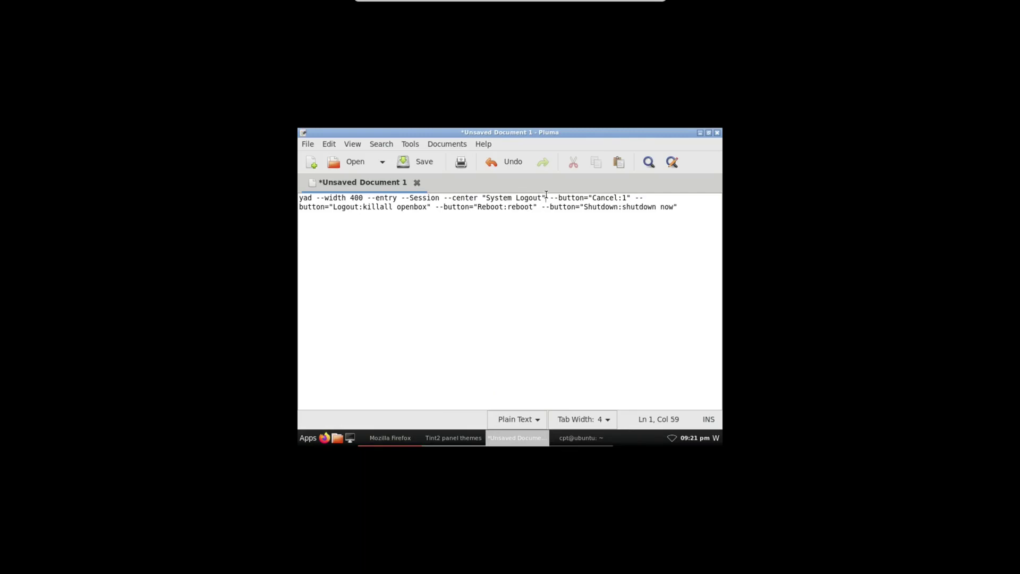
pyautogui.moveTo(548, 196); pyautogui.dragTo(482, 198)
pyautogui.rightClick(491, 197)
pyautogui.click(518, 231)
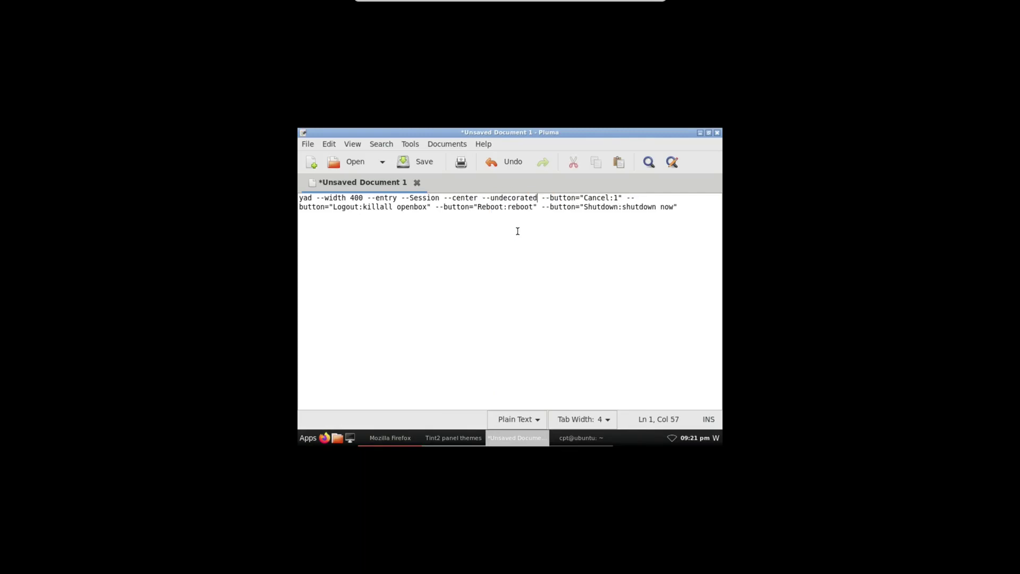
# Step: Copy the --skip-taskbar option from the YAD guide and insert it after --undecorated in the Pluma document's yad command
pyautogui.click(380, 436)
pyautogui.scroll(-2, 585, 271)
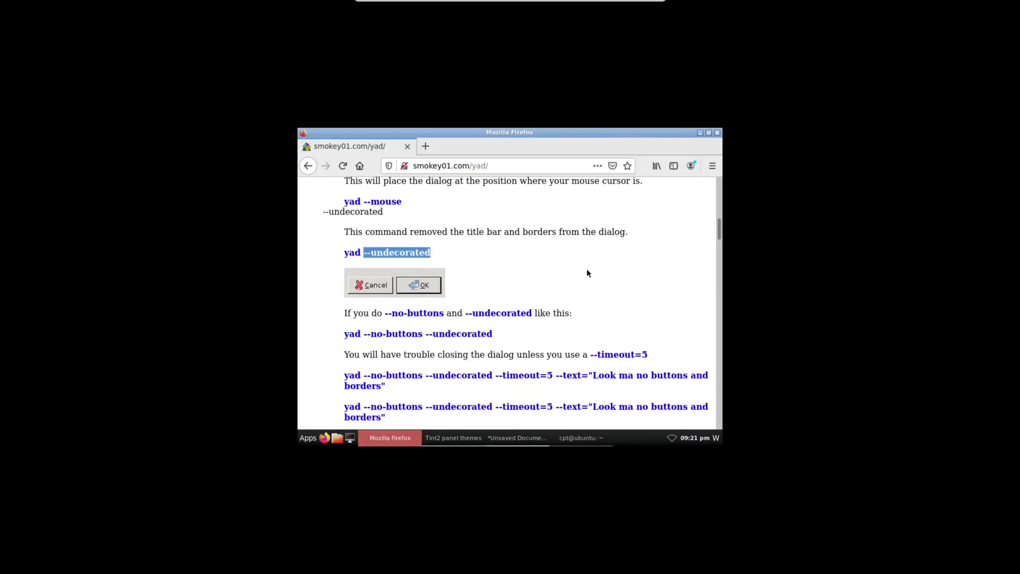
pyautogui.scroll(-3, 586, 269)
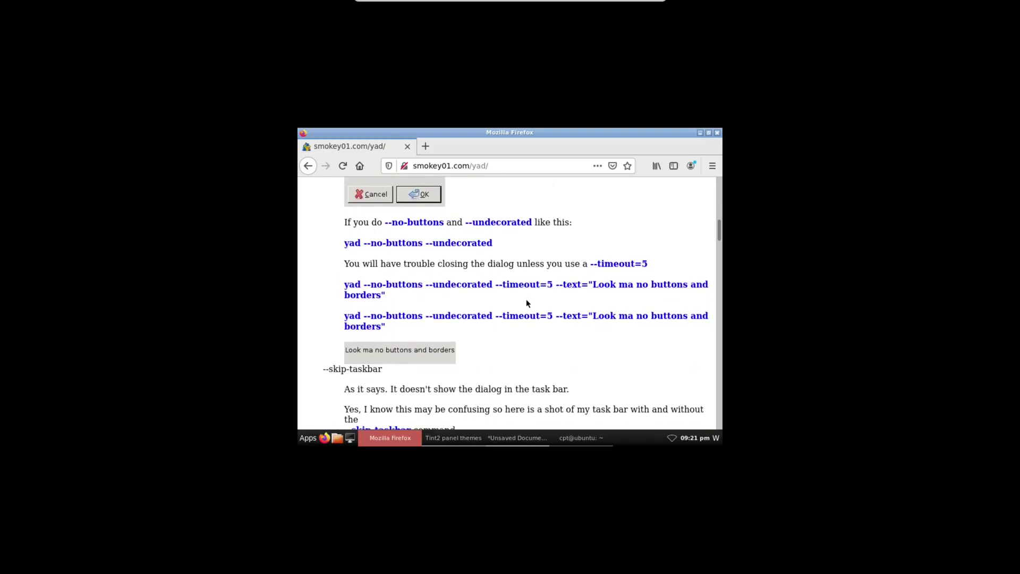
pyautogui.scroll(-4, 525, 307)
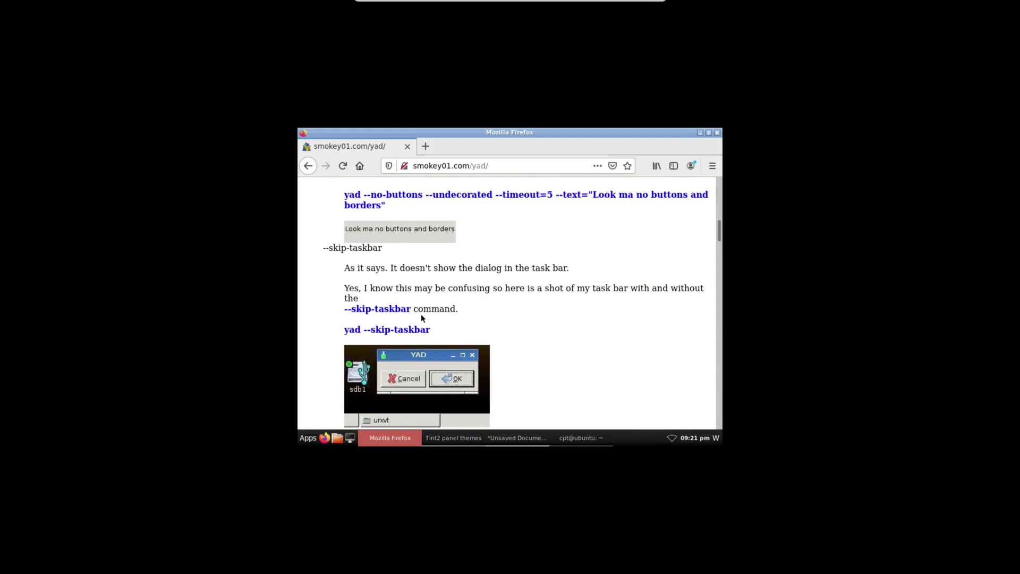
pyautogui.moveTo(411, 308); pyautogui.dragTo(343, 309)
pyautogui.rightClick(356, 309)
pyautogui.click(379, 316)
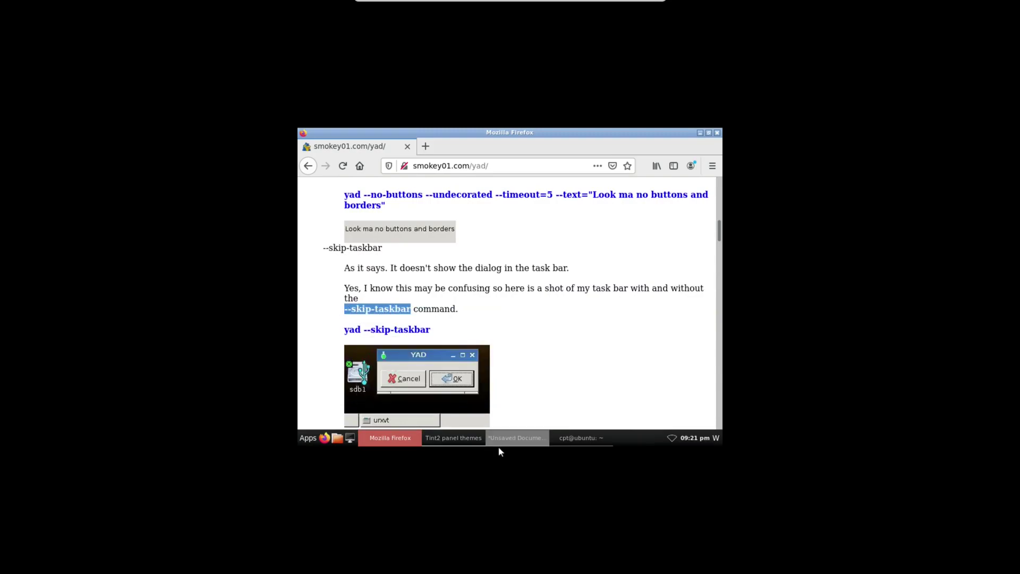
pyautogui.click(531, 438)
pyautogui.hotkey('ctrl', 'v')
# Step: Replace Button 1's middle click command in the tint2 properties with the whole updated yad command, apply it, and test and cancel the session dialog
pyautogui.moveTo(680, 205); pyautogui.dragTo(300, 197)
pyautogui.rightClick(315, 199)
pyautogui.click(340, 220)
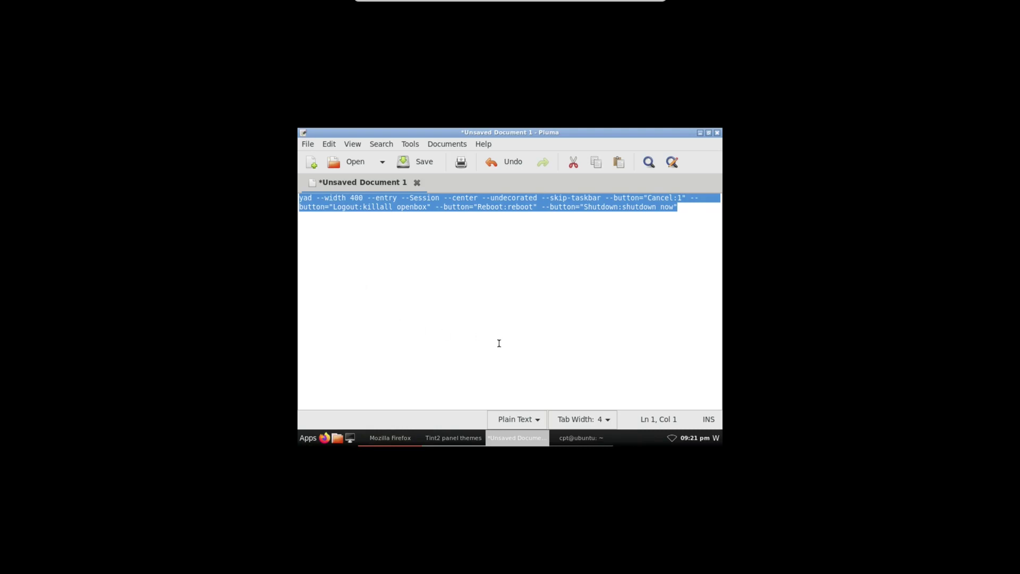
pyautogui.click(453, 437)
pyautogui.click(323, 170)
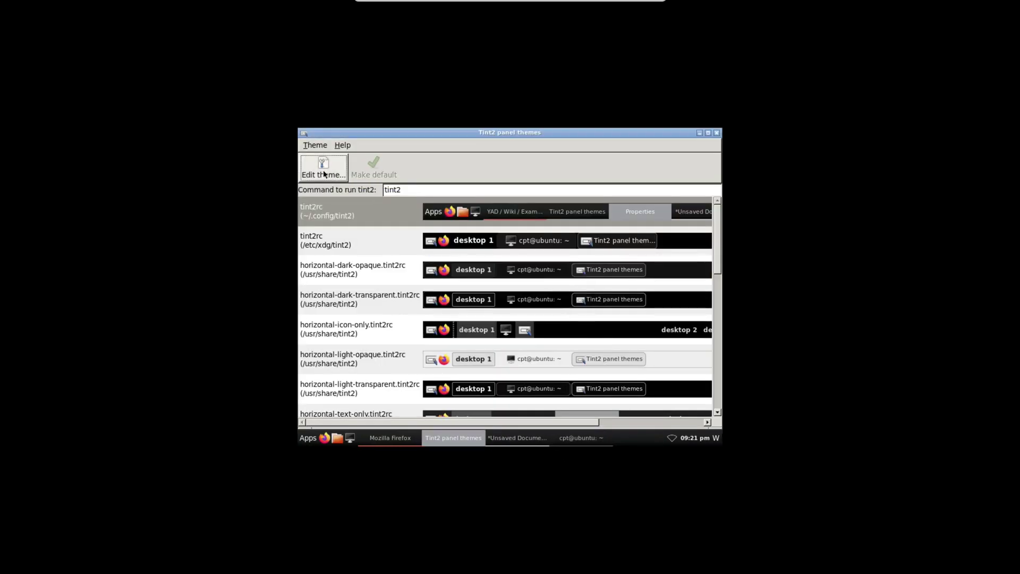
pyautogui.click(314, 311)
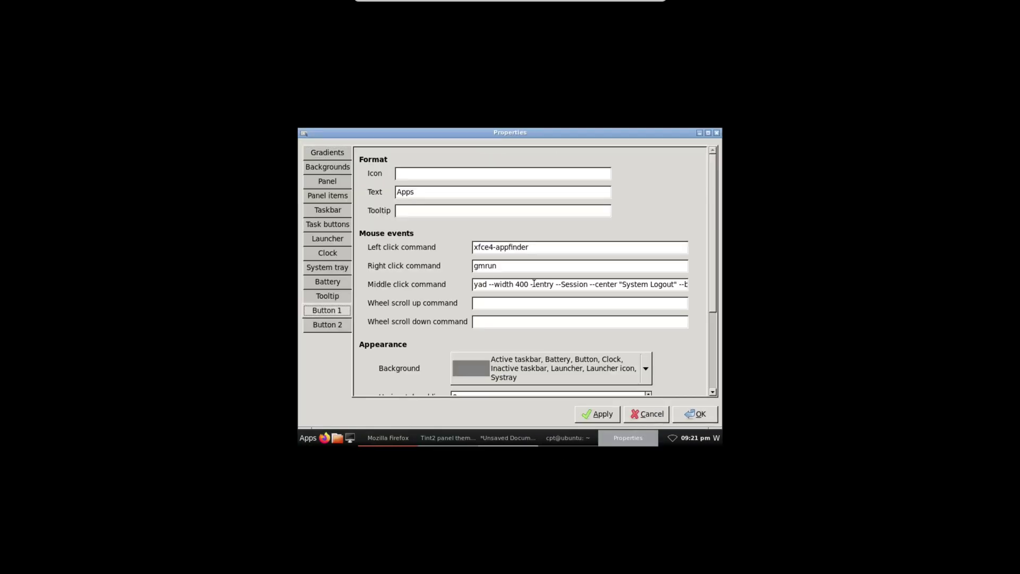
pyautogui.tripleClick(523, 284)
pyautogui.rightClick(523, 284)
pyautogui.click(549, 315)
pyautogui.click(597, 414)
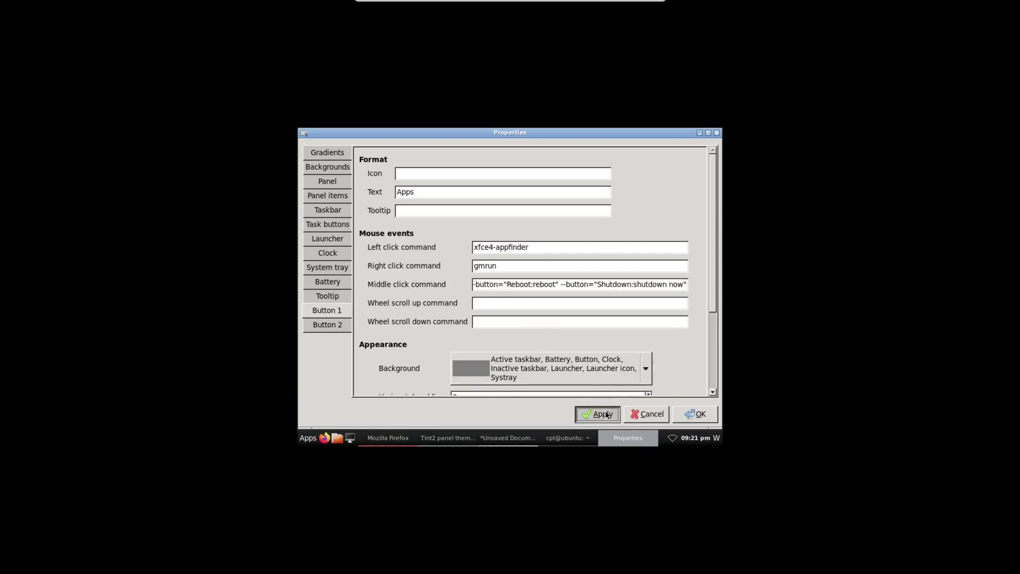
pyautogui.middleClick(306, 440)
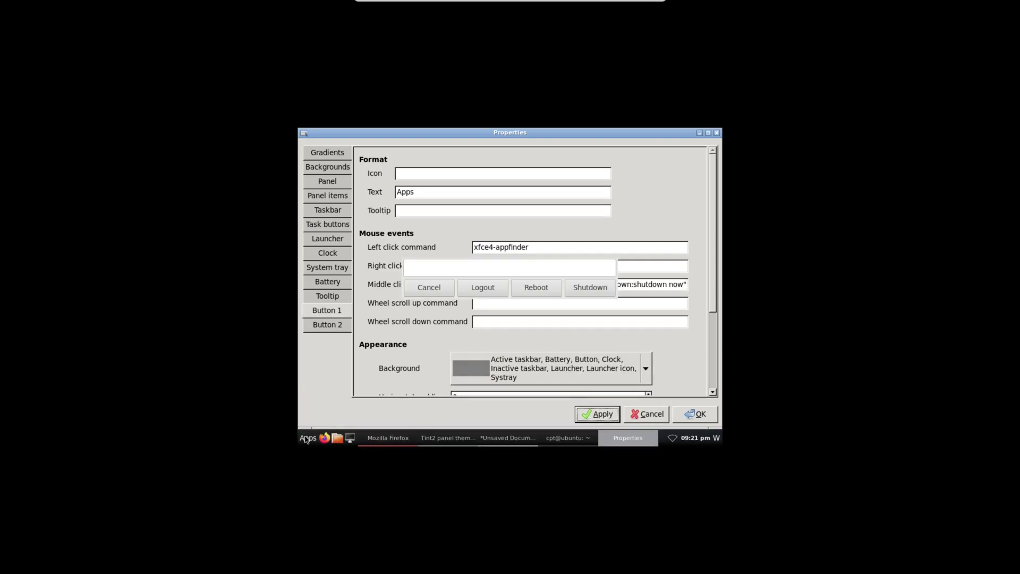
pyautogui.click(419, 289)
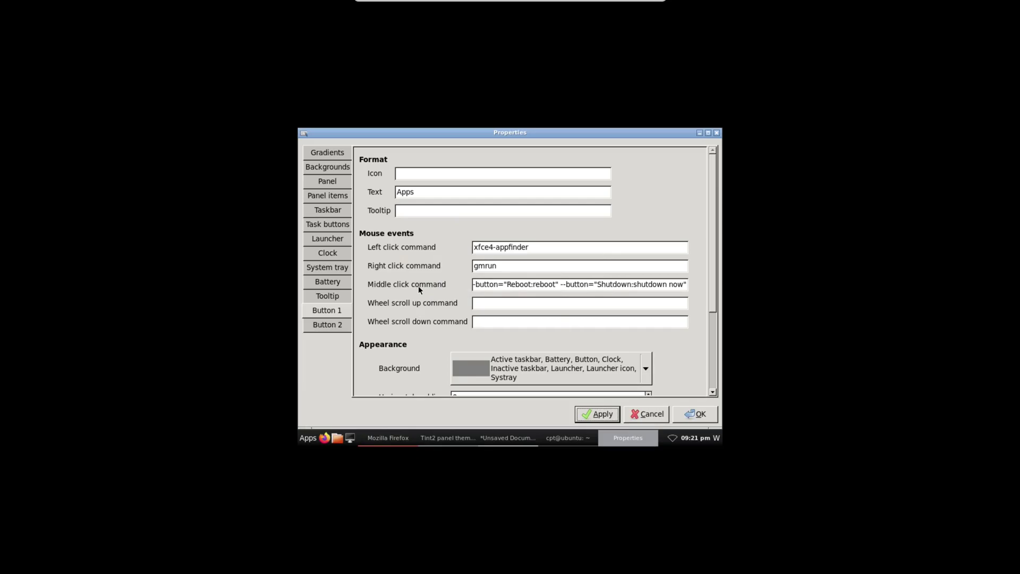
# Step: Close all open windows and bring up the session dialog from the panel's Apps button on the empty desktop
pyautogui.click(627, 440)
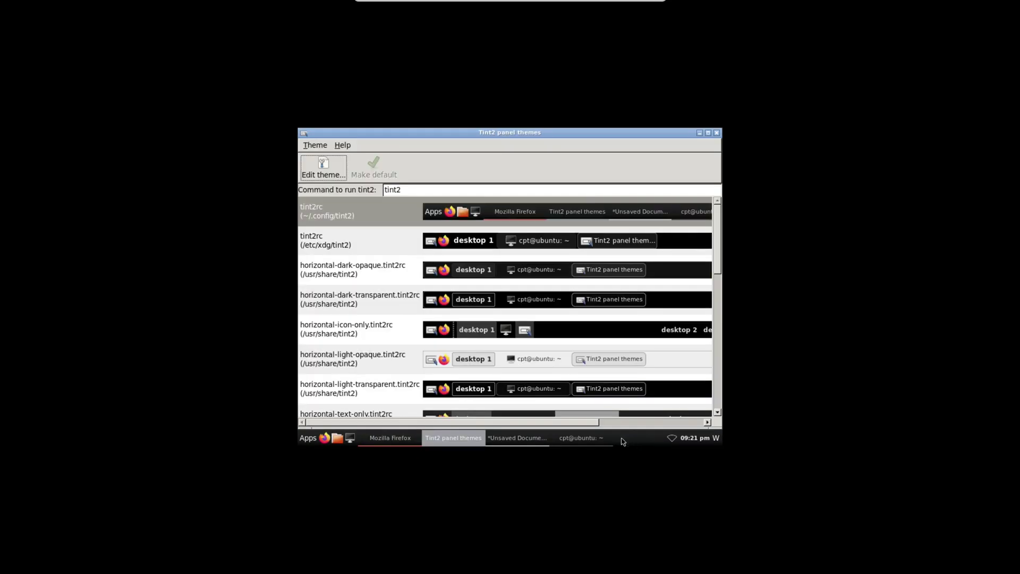
pyautogui.middleClick(508, 436)
pyautogui.click(525, 318)
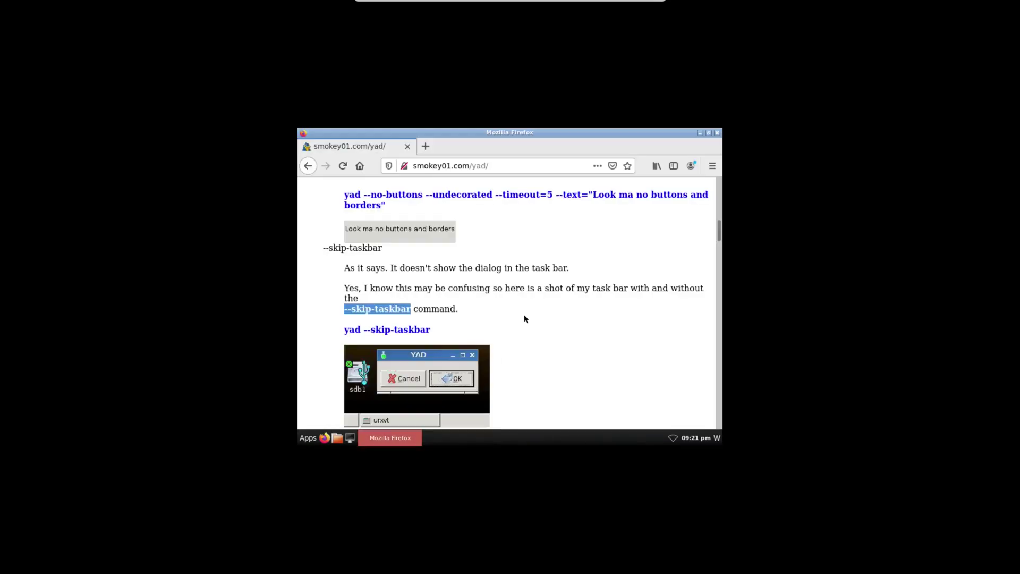
pyautogui.middleClick(379, 443)
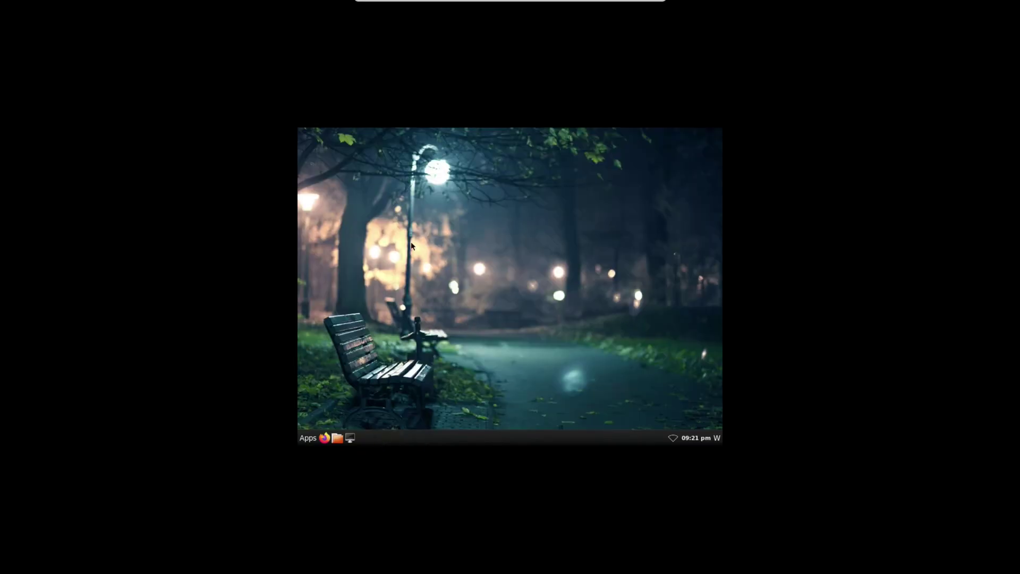
pyautogui.click(307, 439)
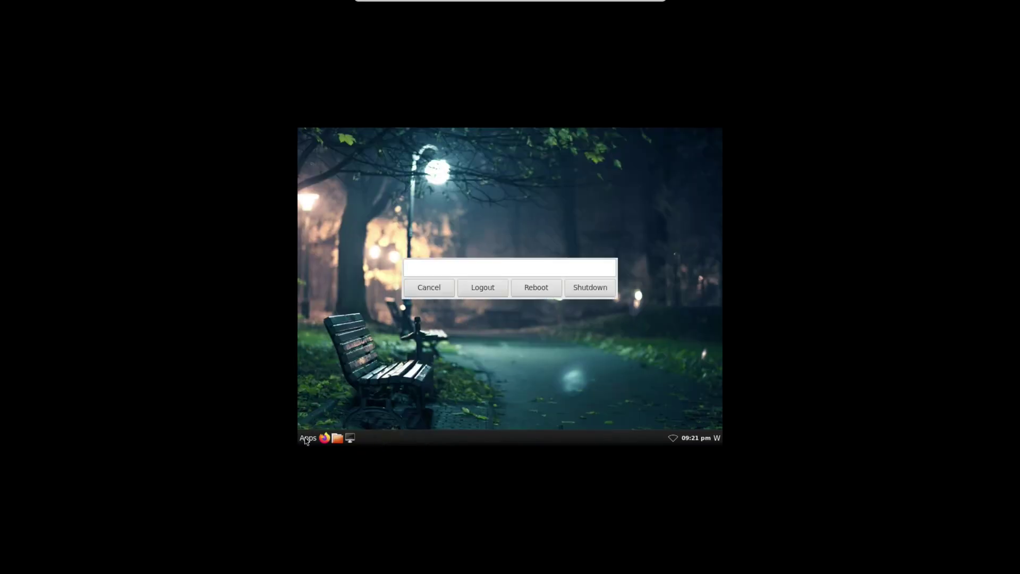
# Step: Shut down the guest system, and in VirtualBox set the Mini to Desktop machine's type to Other and version to Other/Unknown (64-bit)
pyautogui.click(587, 287)
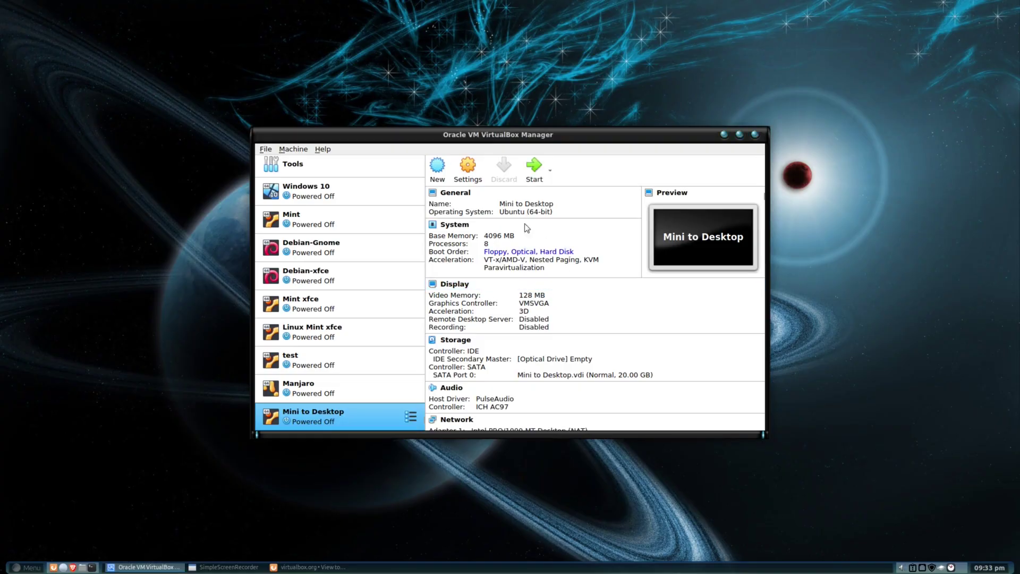
pyautogui.click(467, 170)
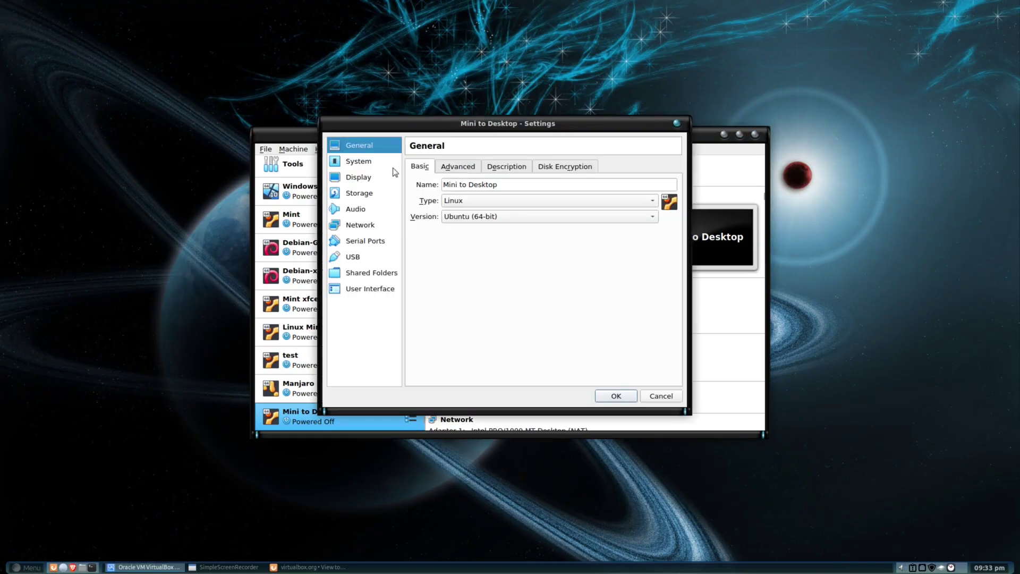
pyautogui.click(475, 200)
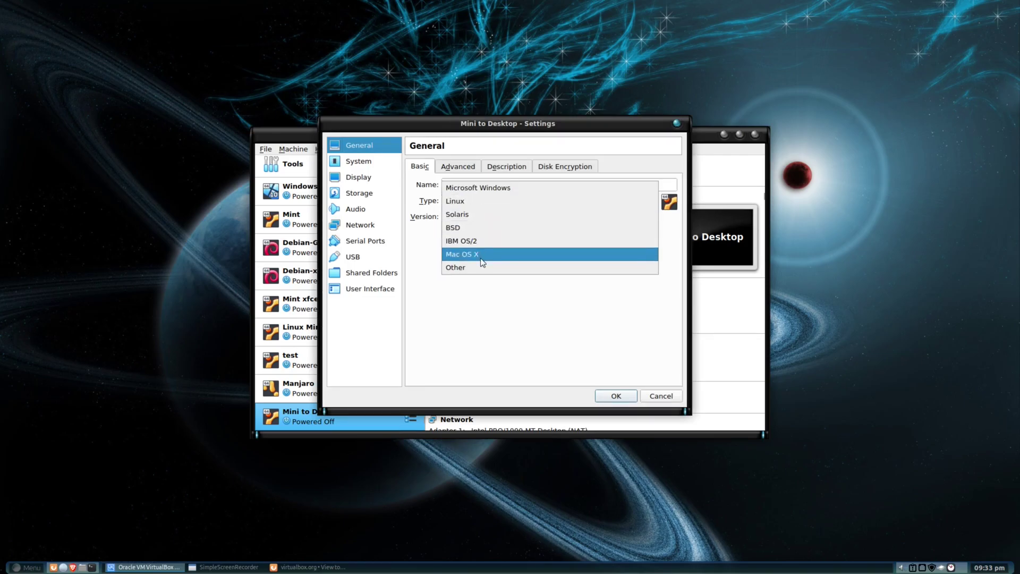
pyautogui.click(472, 269)
pyautogui.click(468, 216)
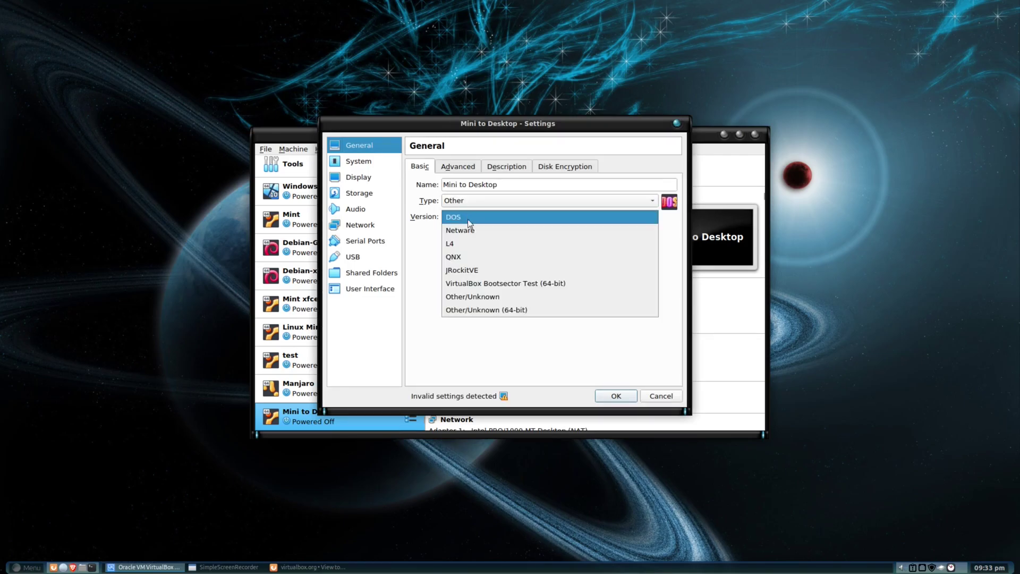
pyautogui.click(488, 309)
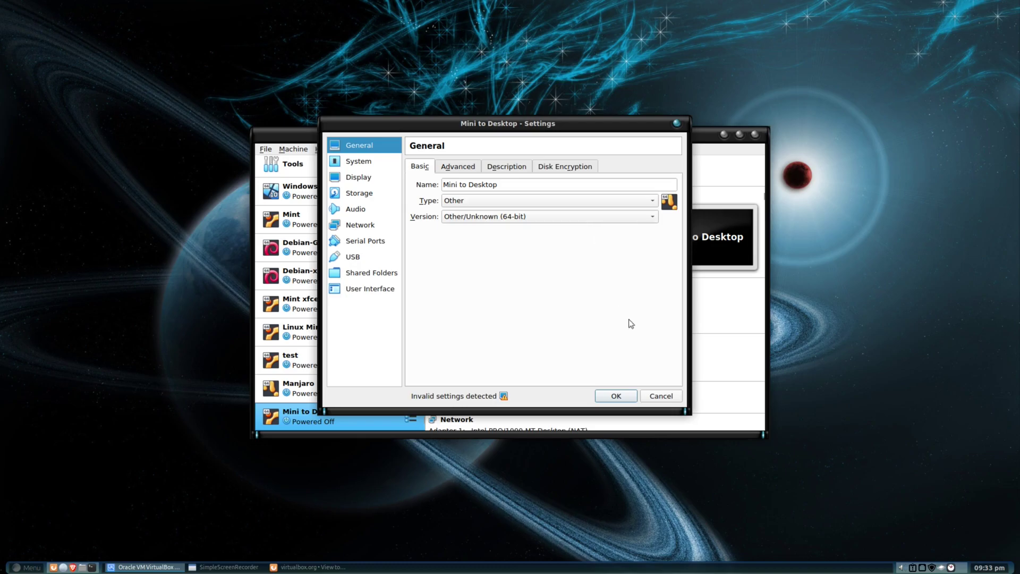
# Step: Set the Mini to Desktop machine's graphics controller to VBoxVGA and save the machine settings
pyautogui.click(357, 180)
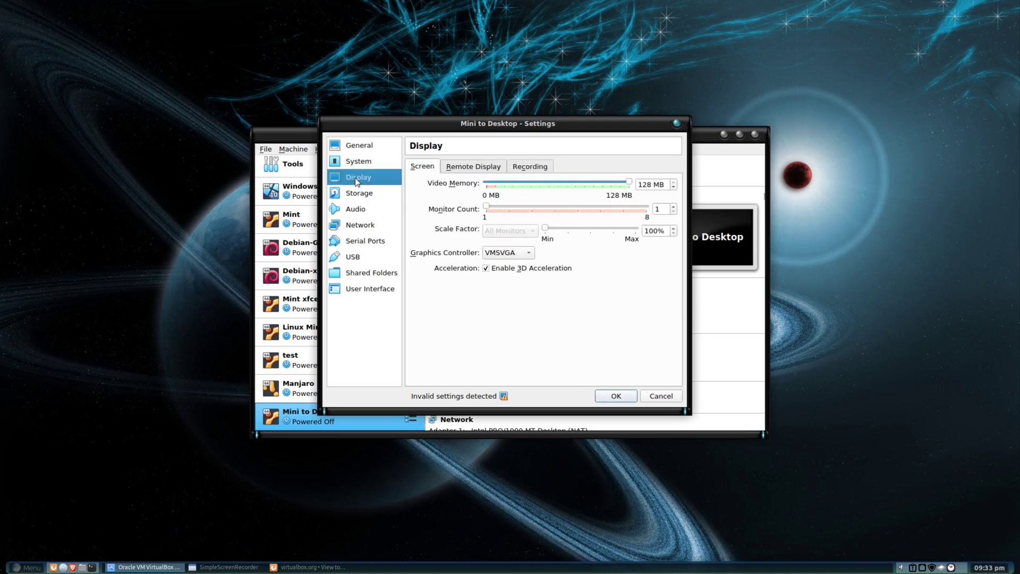
pyautogui.click(503, 256)
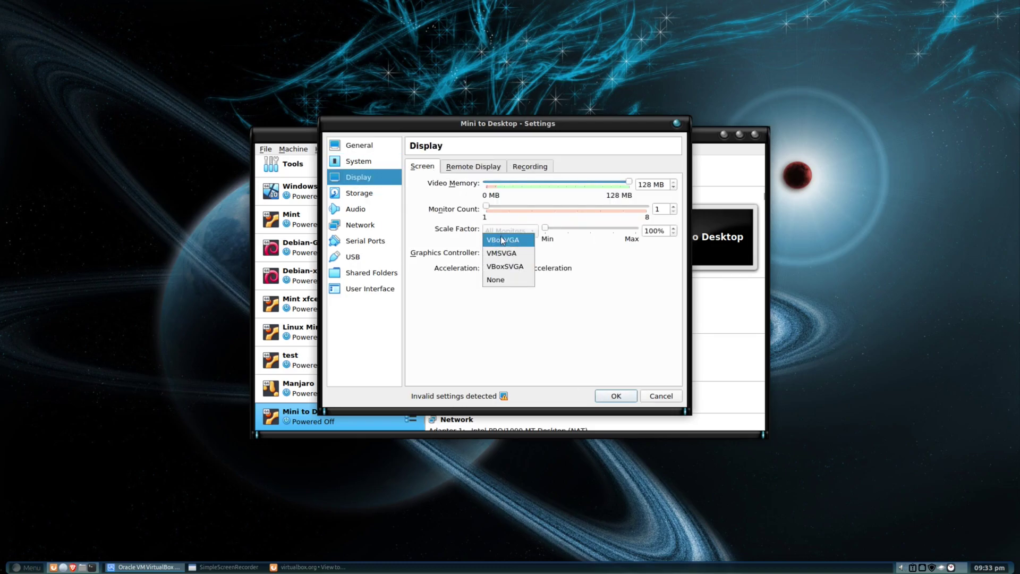
pyautogui.click(502, 240)
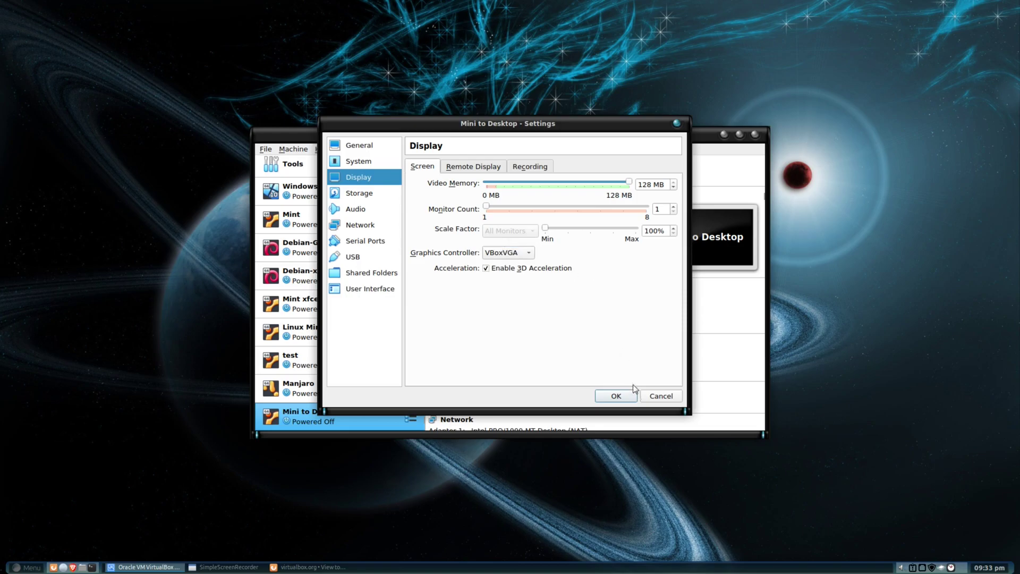
pyautogui.click(615, 396)
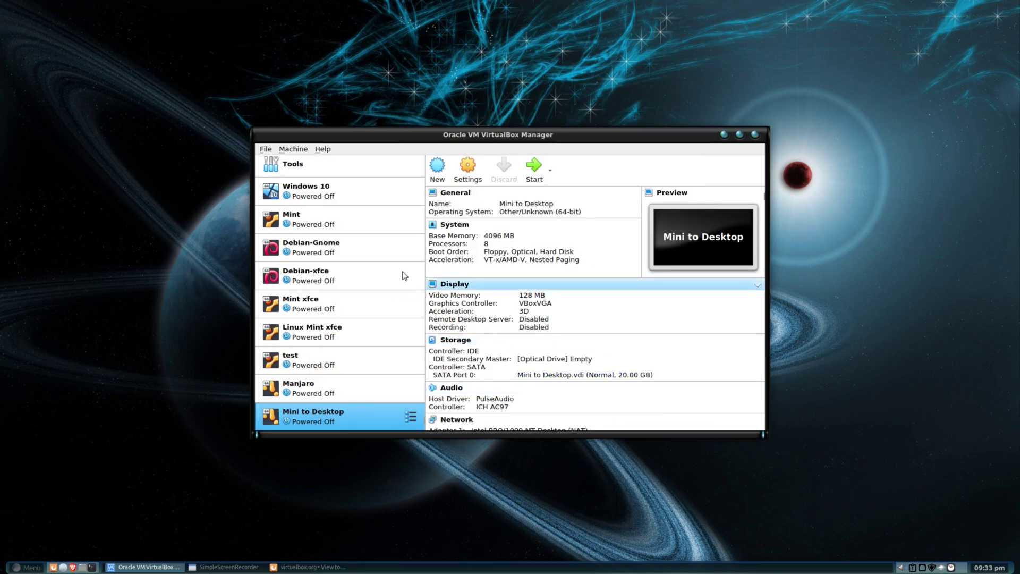
# Step: Recheck the graphics controller in the Mini to Desktop machine's display settings and start the machine
pyautogui.click(469, 169)
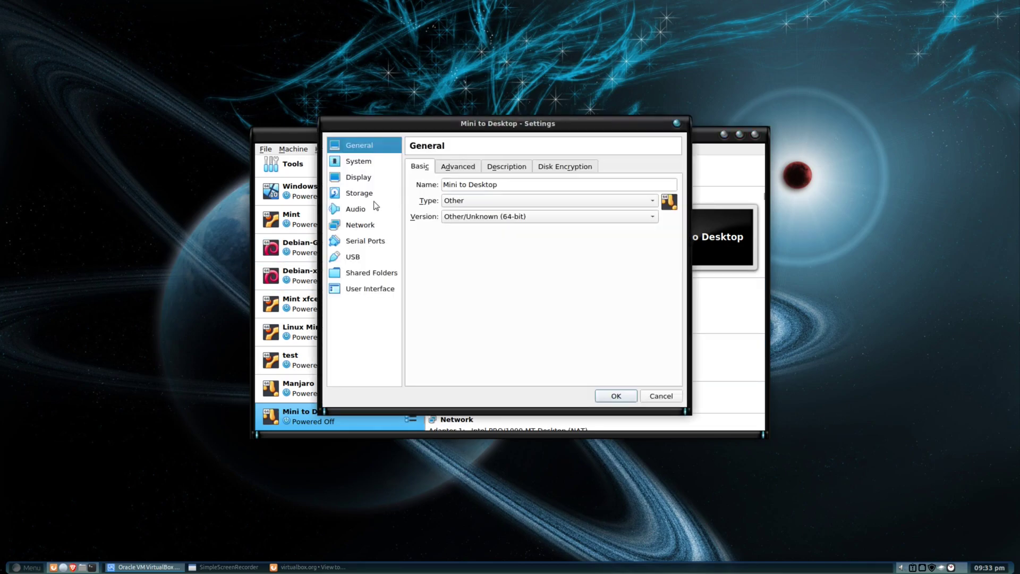
pyautogui.click(357, 179)
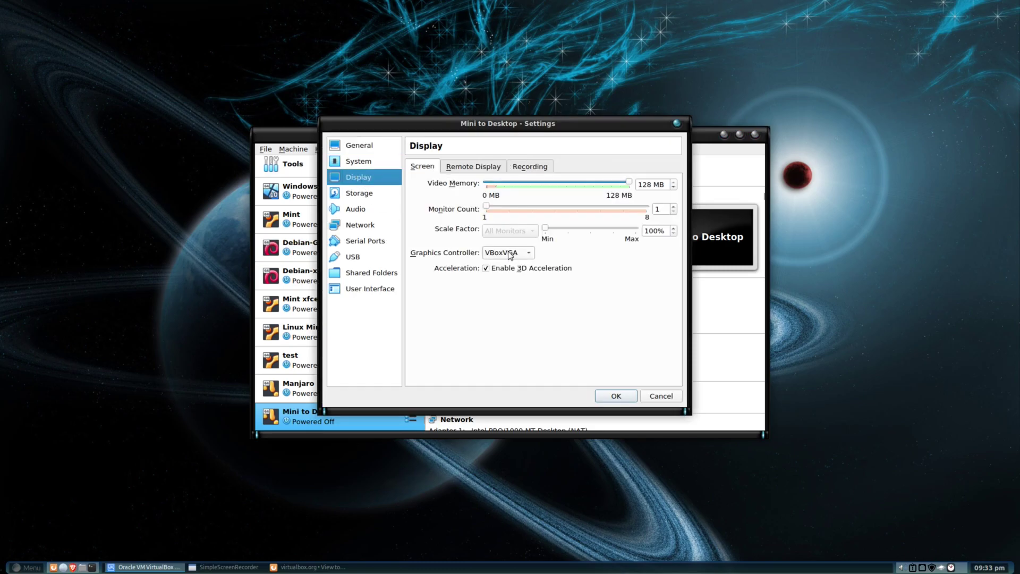
pyautogui.click(615, 395)
pyautogui.click(534, 167)
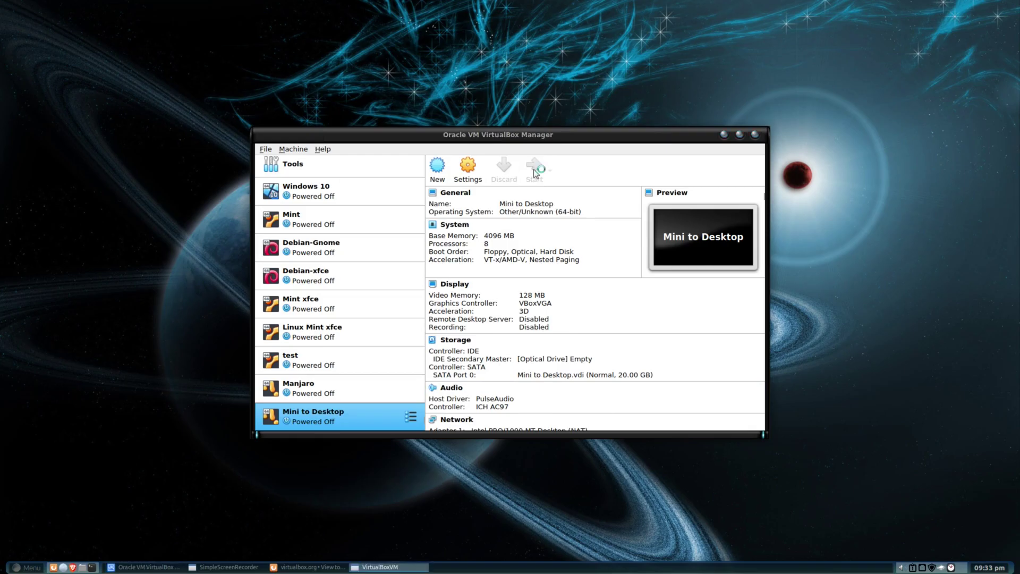